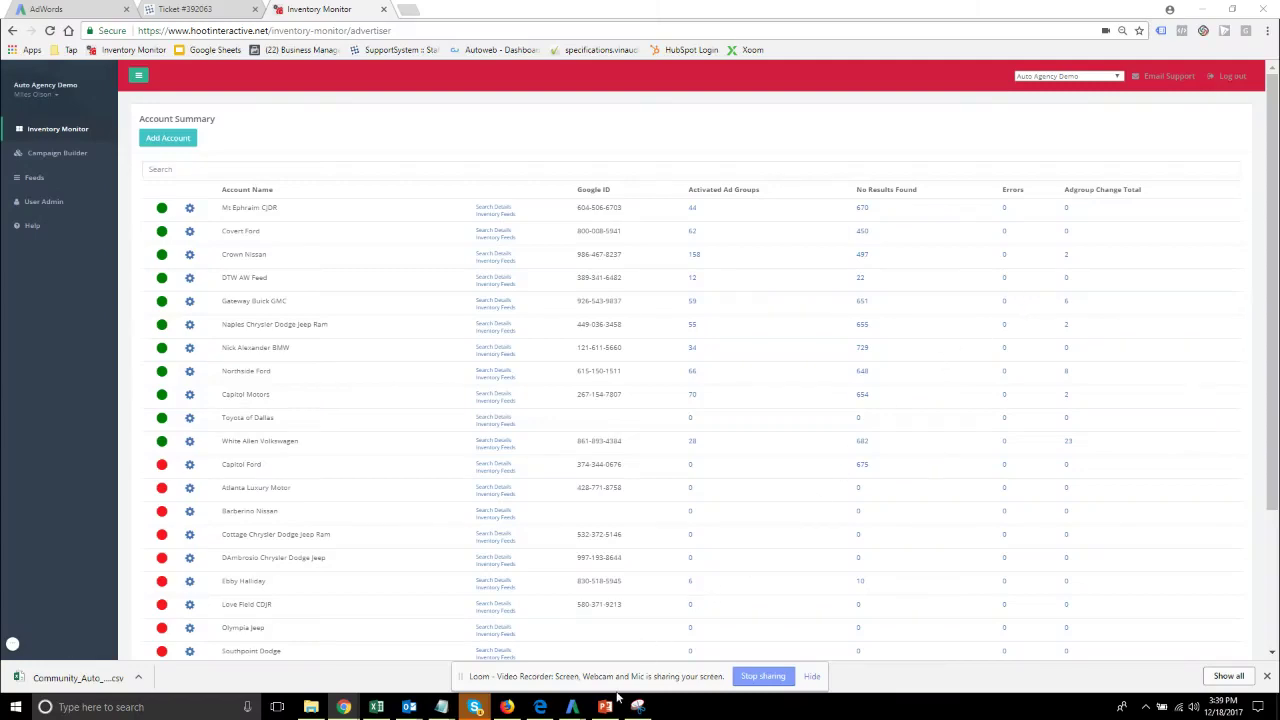
Review the setup presentation slides, then return to Inventory Monitor.
left_click(606, 707)
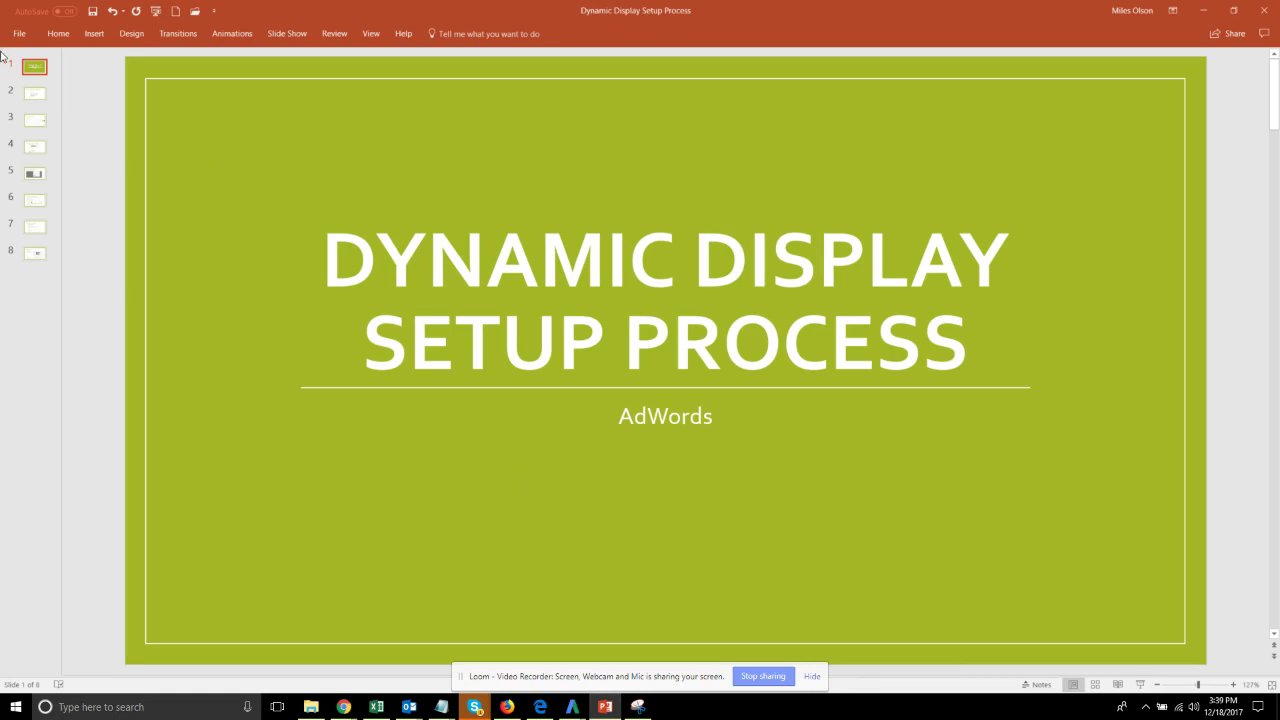
scroll(333, 328, "down", 1)
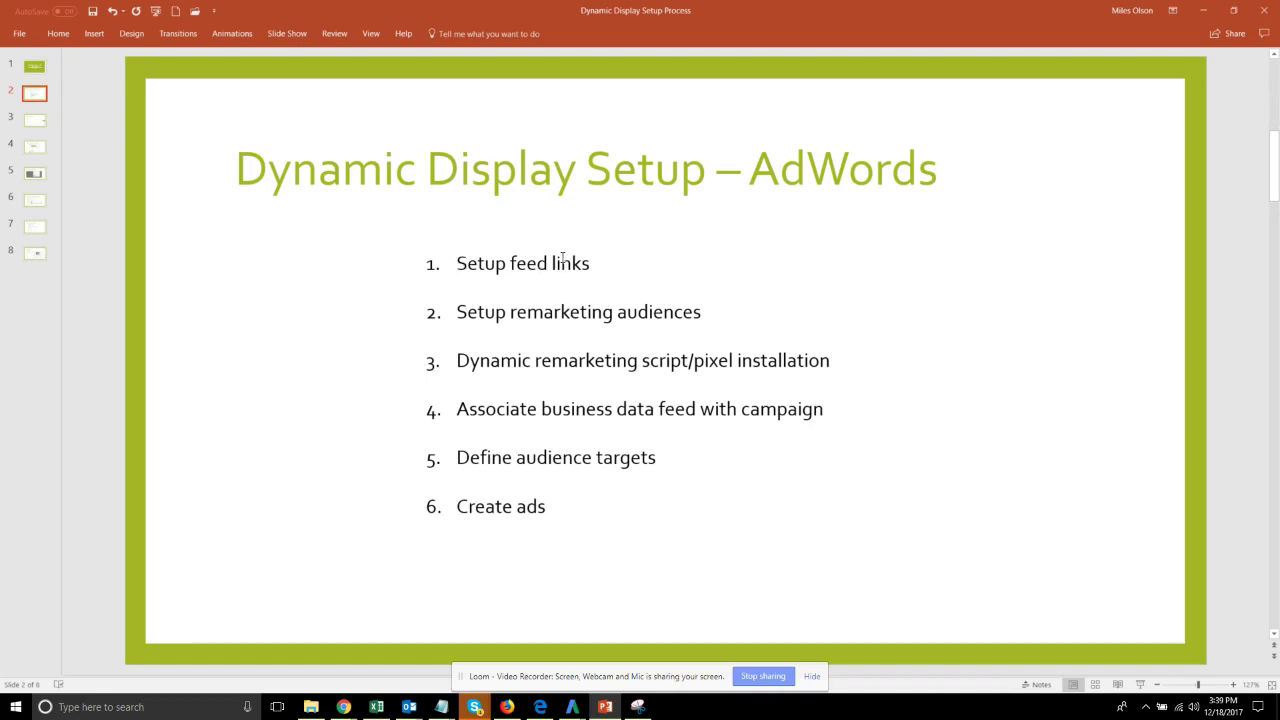
key("alt+Tab")
key("alt+Tab")
key("alt+Tab")
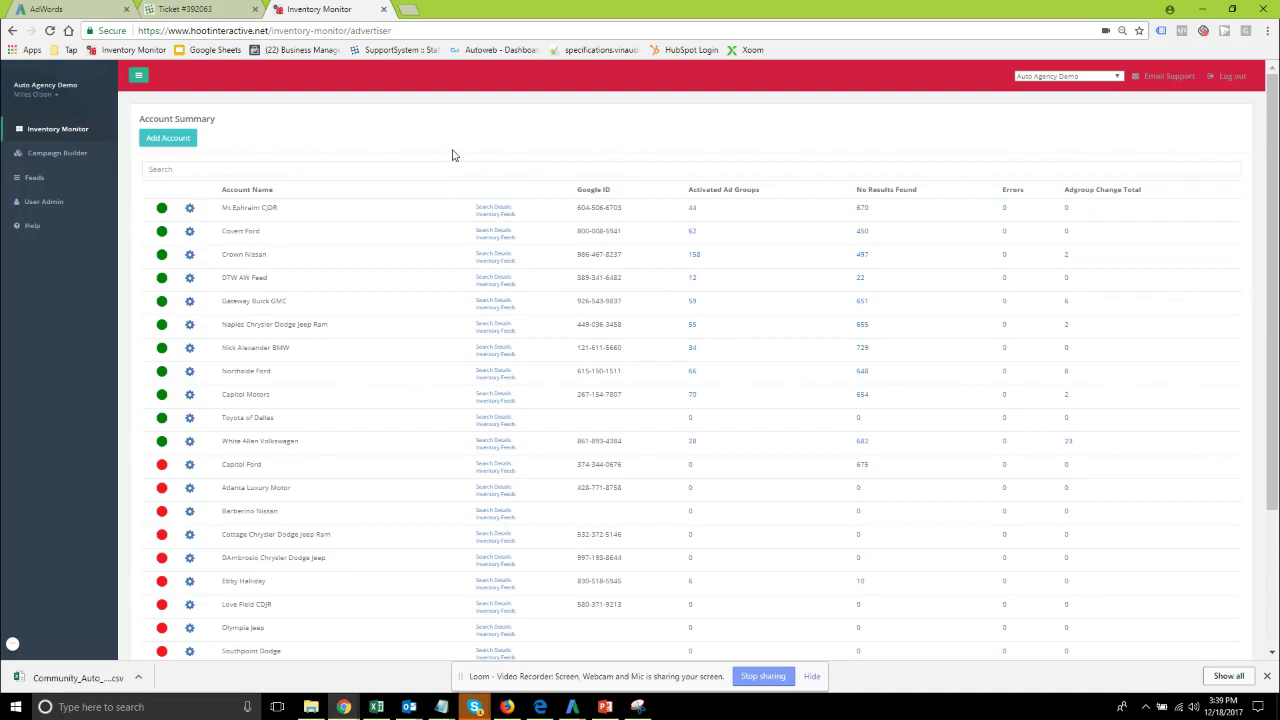
Try the Dynamic Remarketing Feeds toggle in a new account form, then discard the form.
left_click(176, 137)
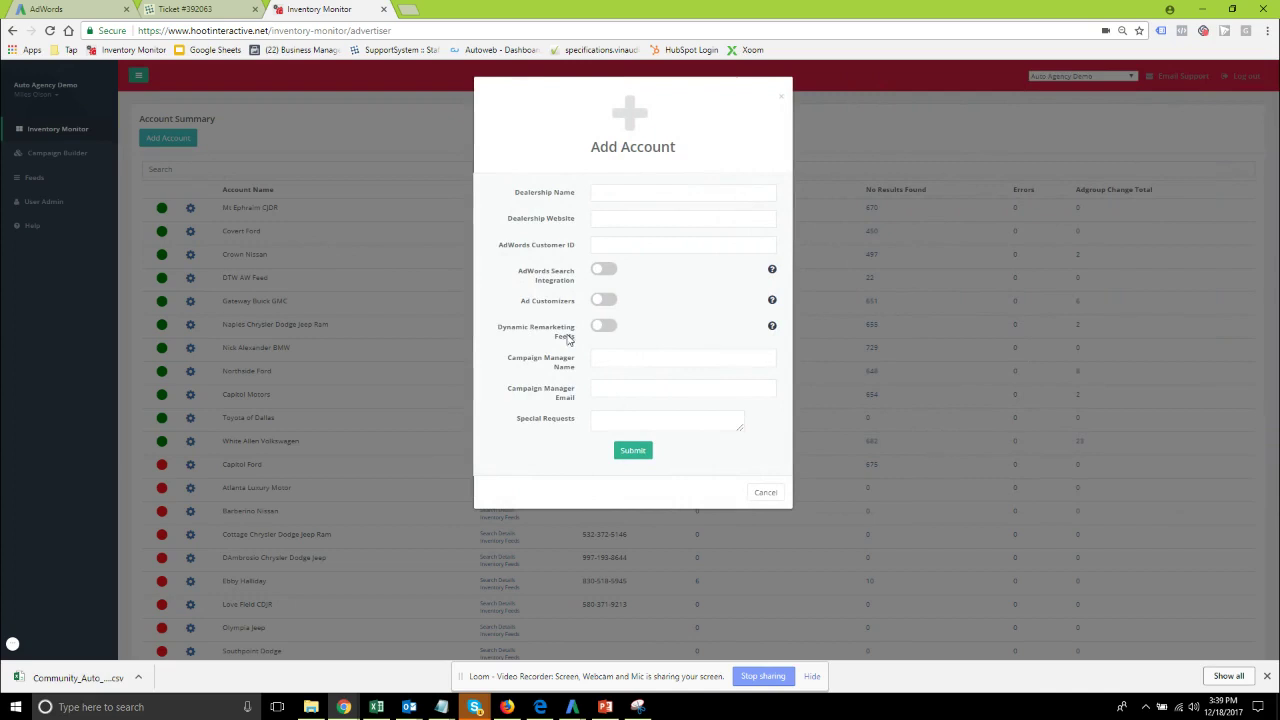
left_click(606, 326)
left_click(598, 331)
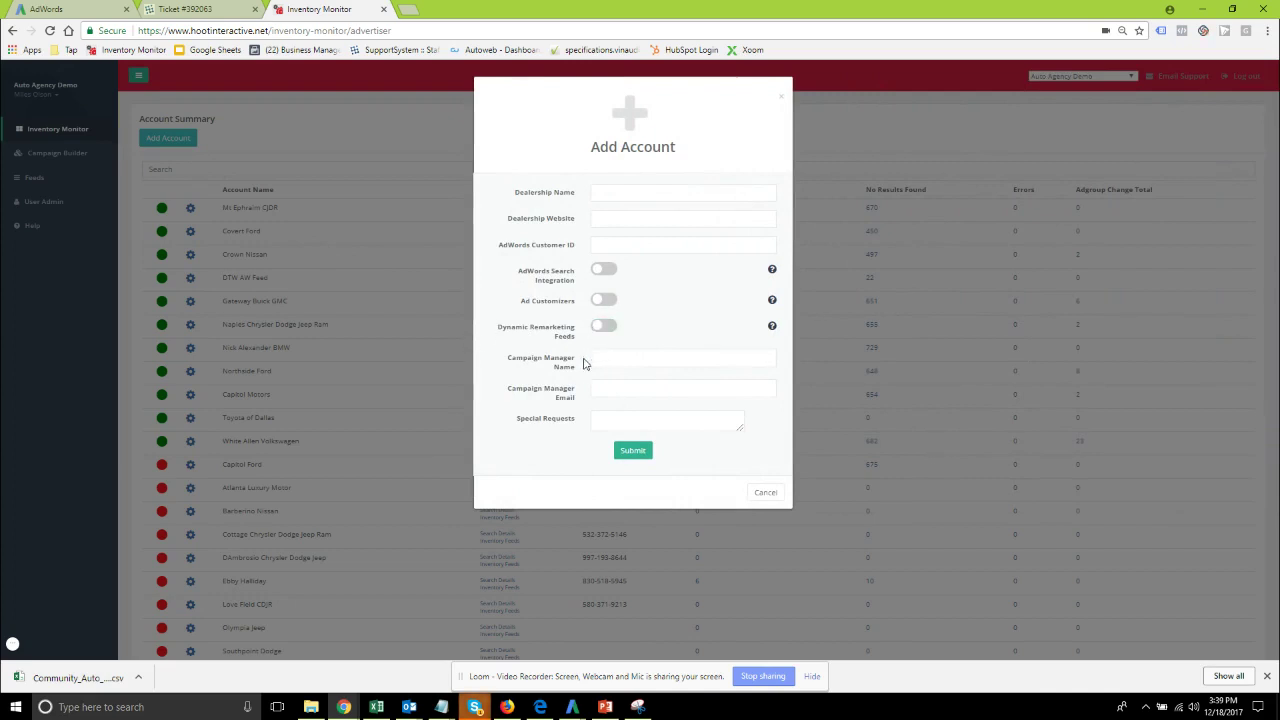
left_click(781, 97)
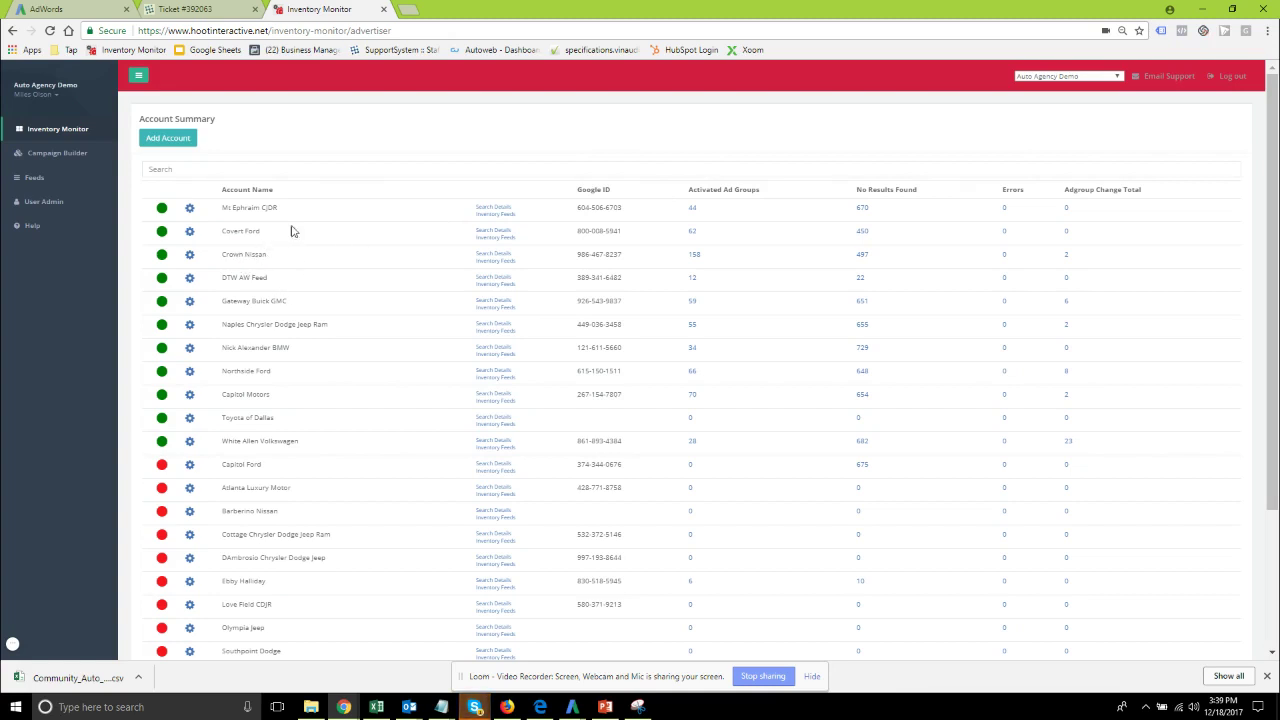
Check Mt Ephraim CJDR's account settings, then open Crown Nissan's inventory feeds.
left_click(190, 211)
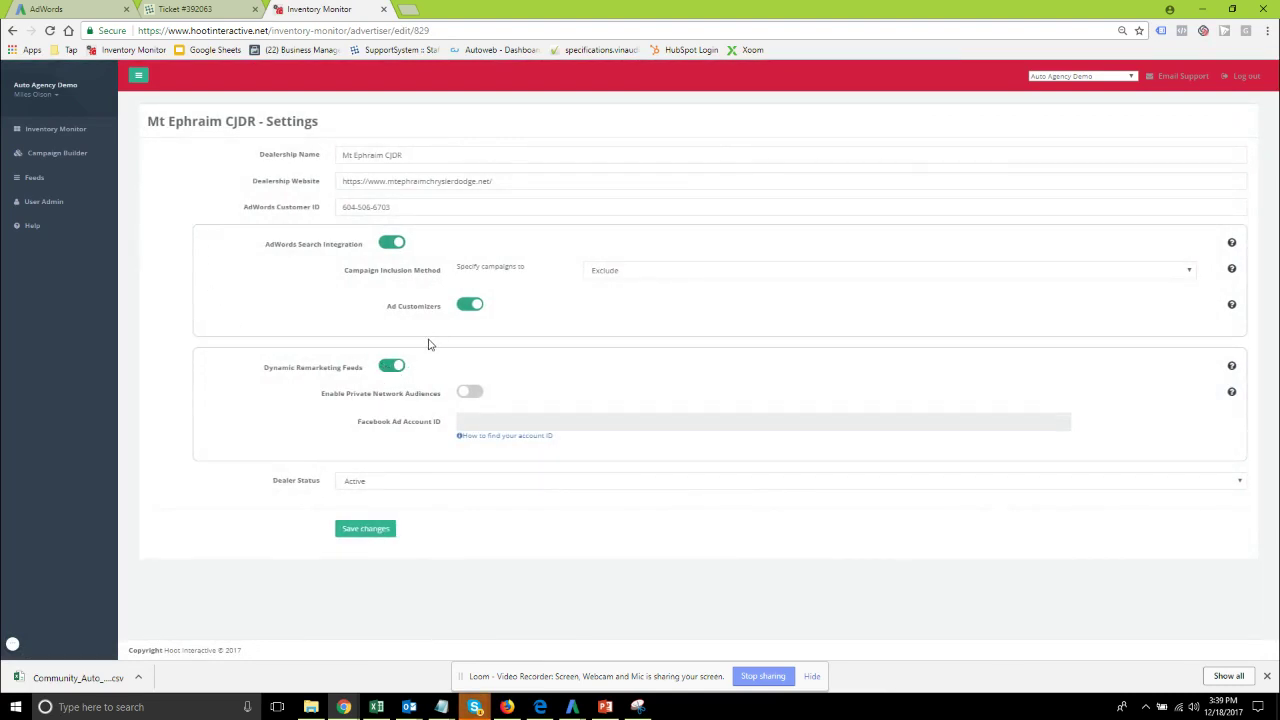
left_click(54, 134)
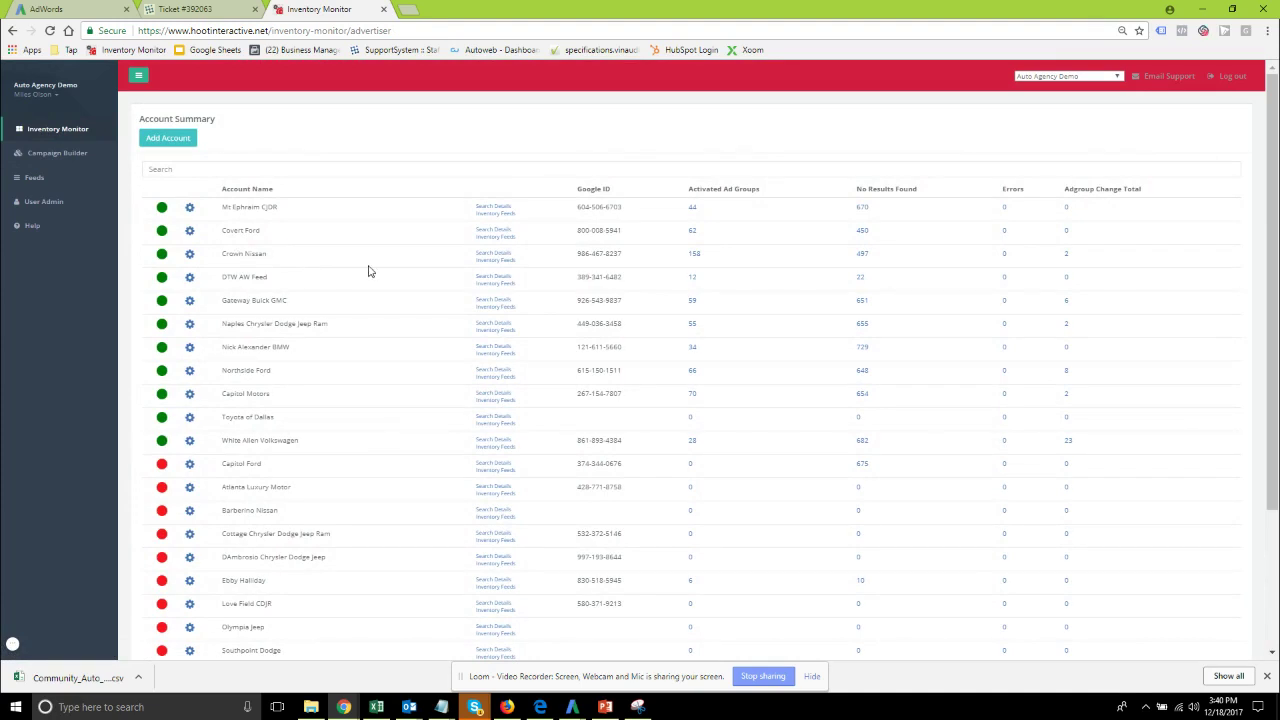
left_click(492, 262)
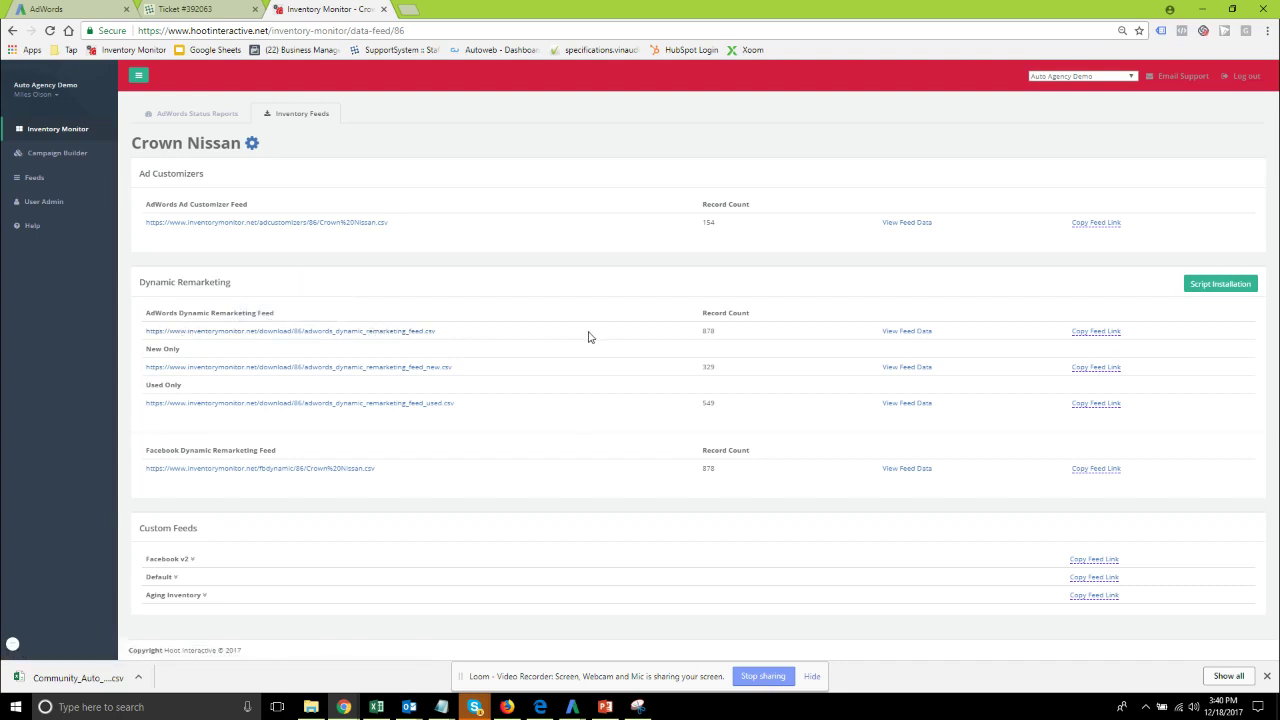
left_click(896, 333)
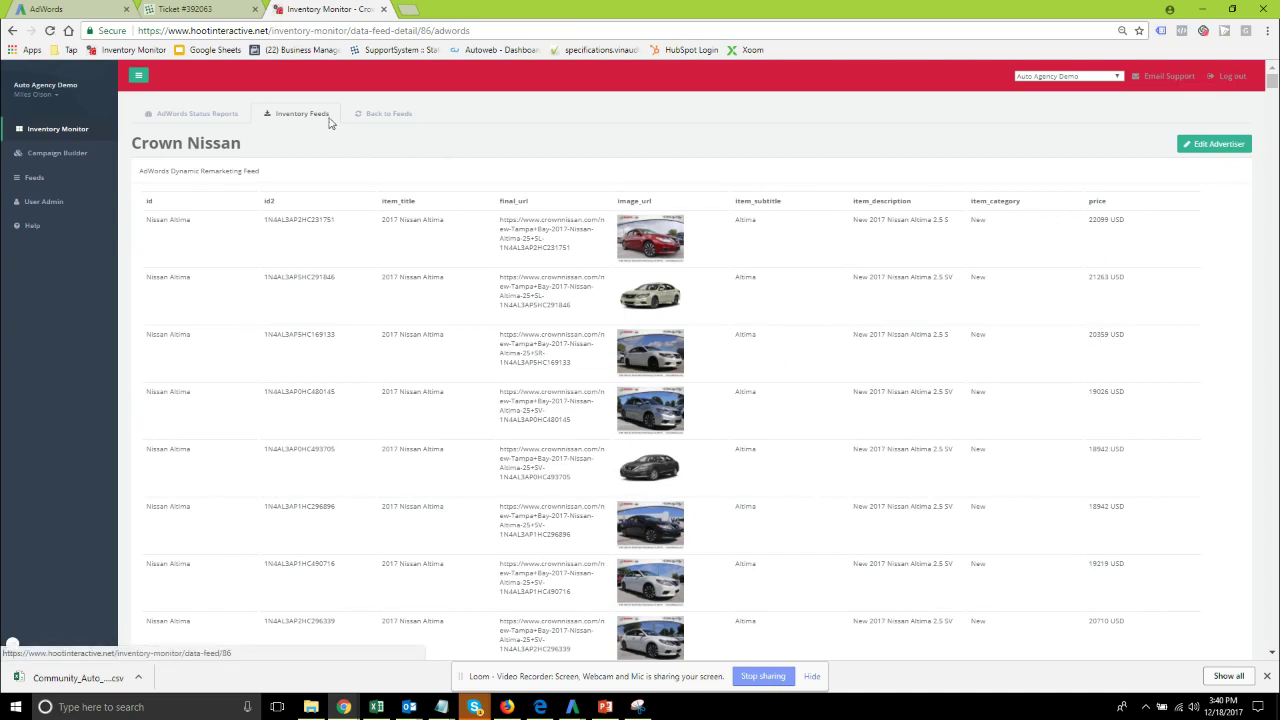
left_click(363, 118)
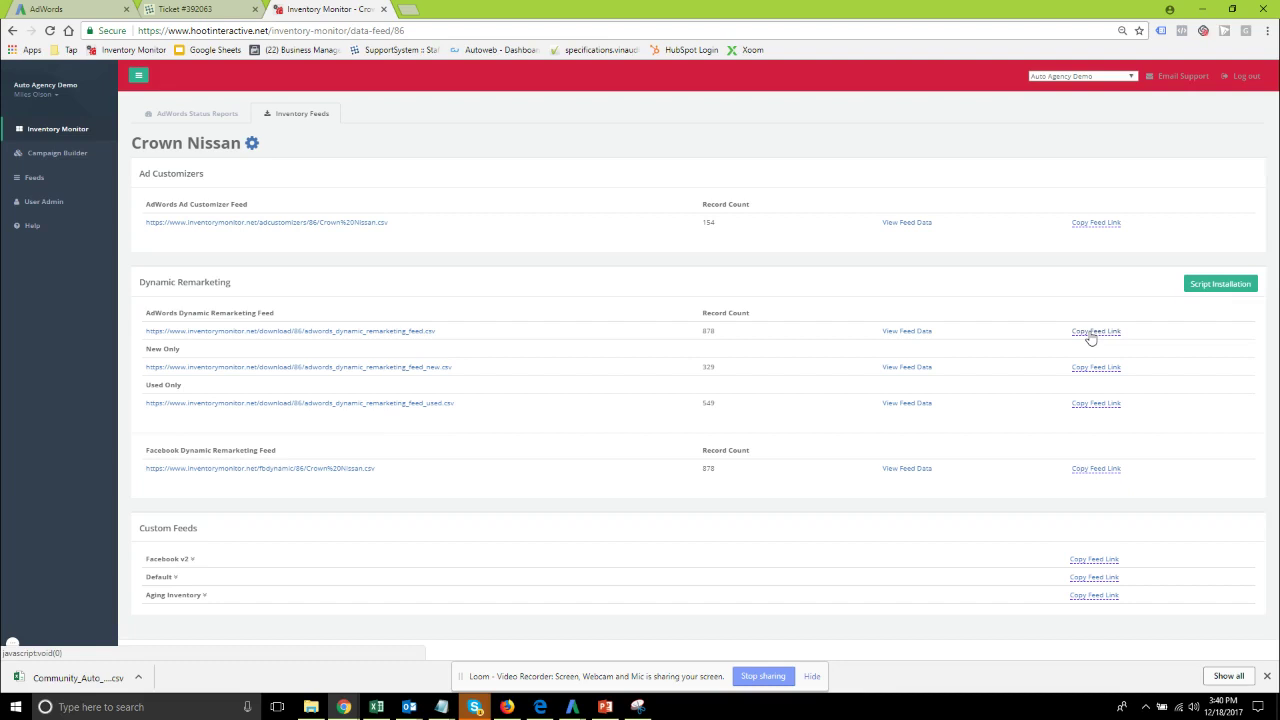
Under Tools > Business data, start a Custom dynamic display ad feed named 'Dynamic Display Test'.
left_click(40, 10)
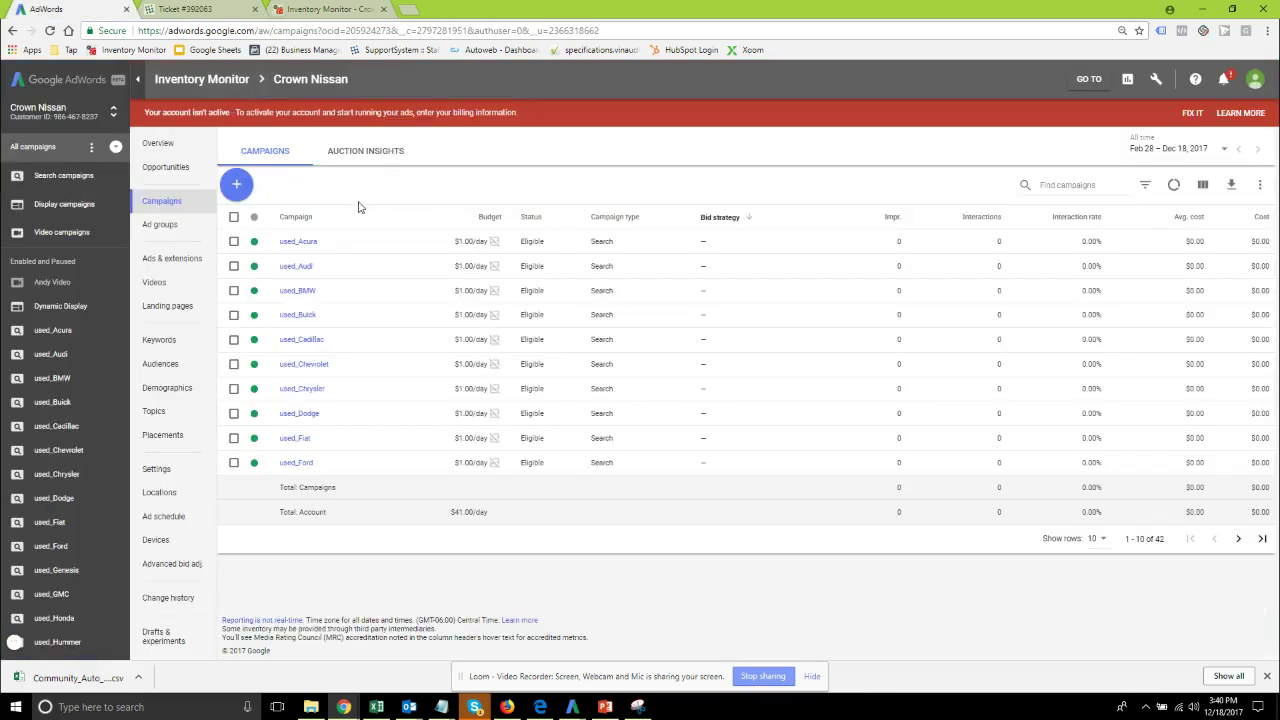
left_click(140, 79)
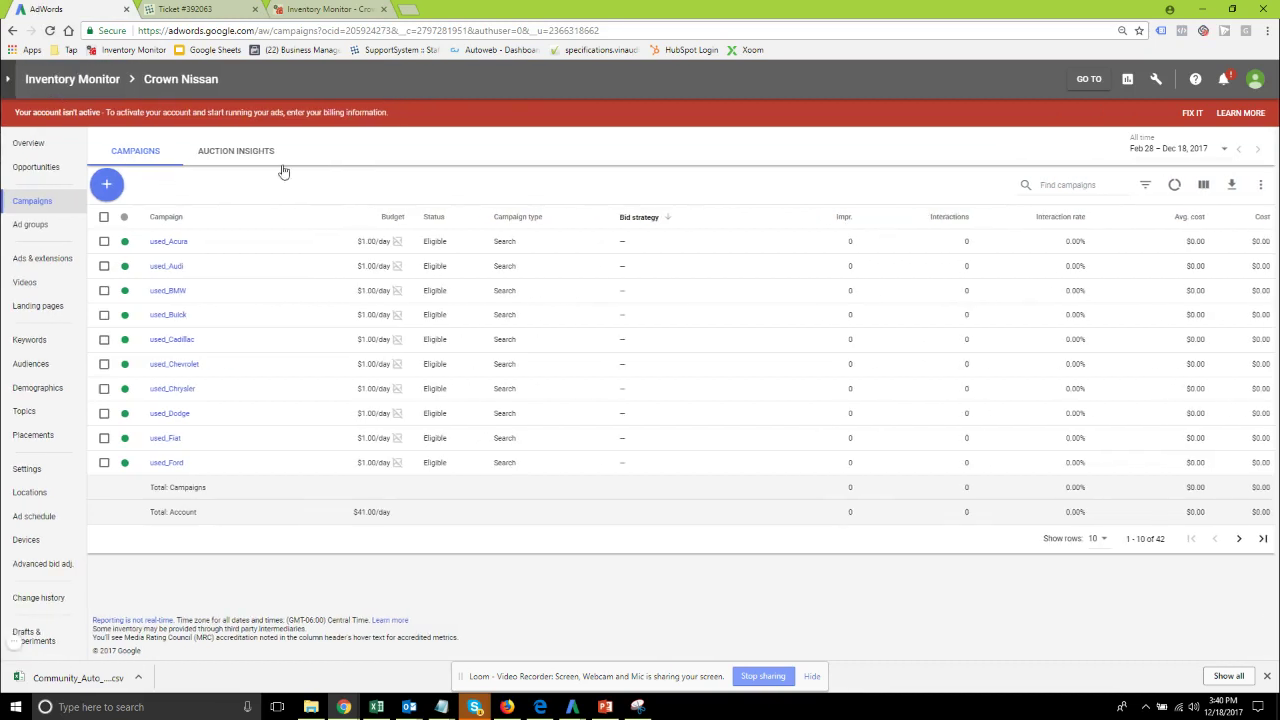
left_click(1154, 84)
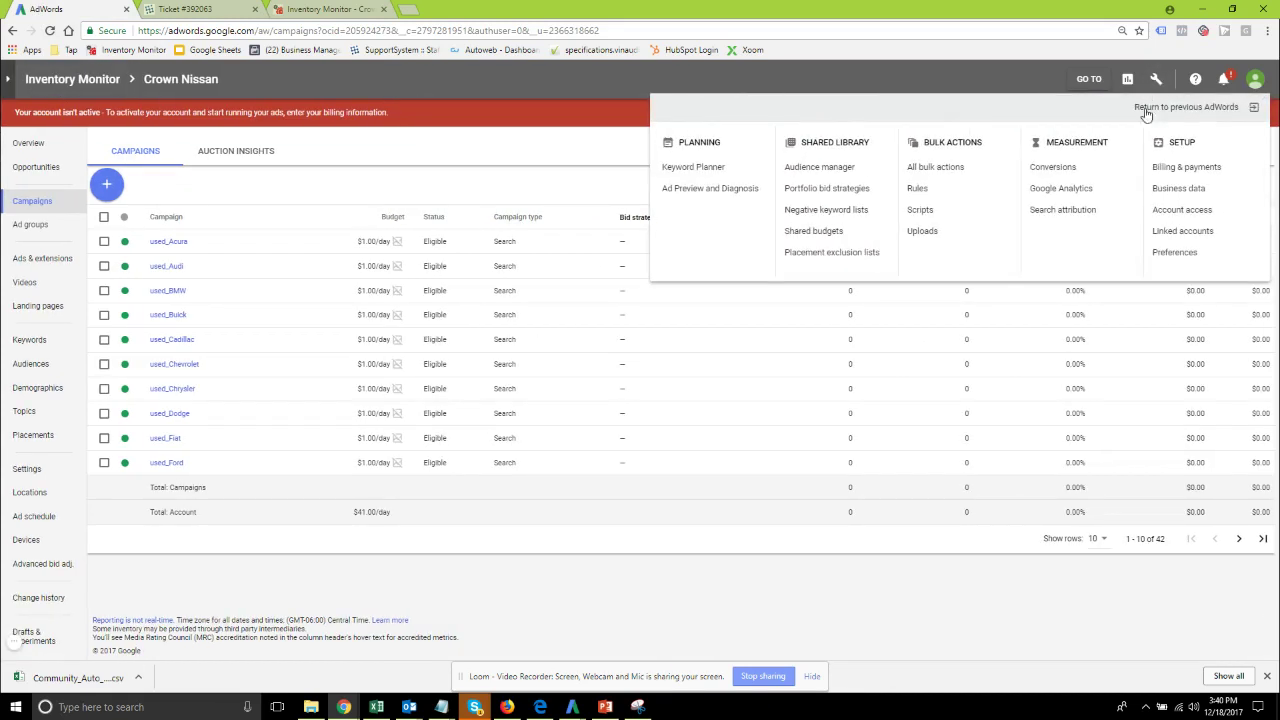
left_click(1166, 192)
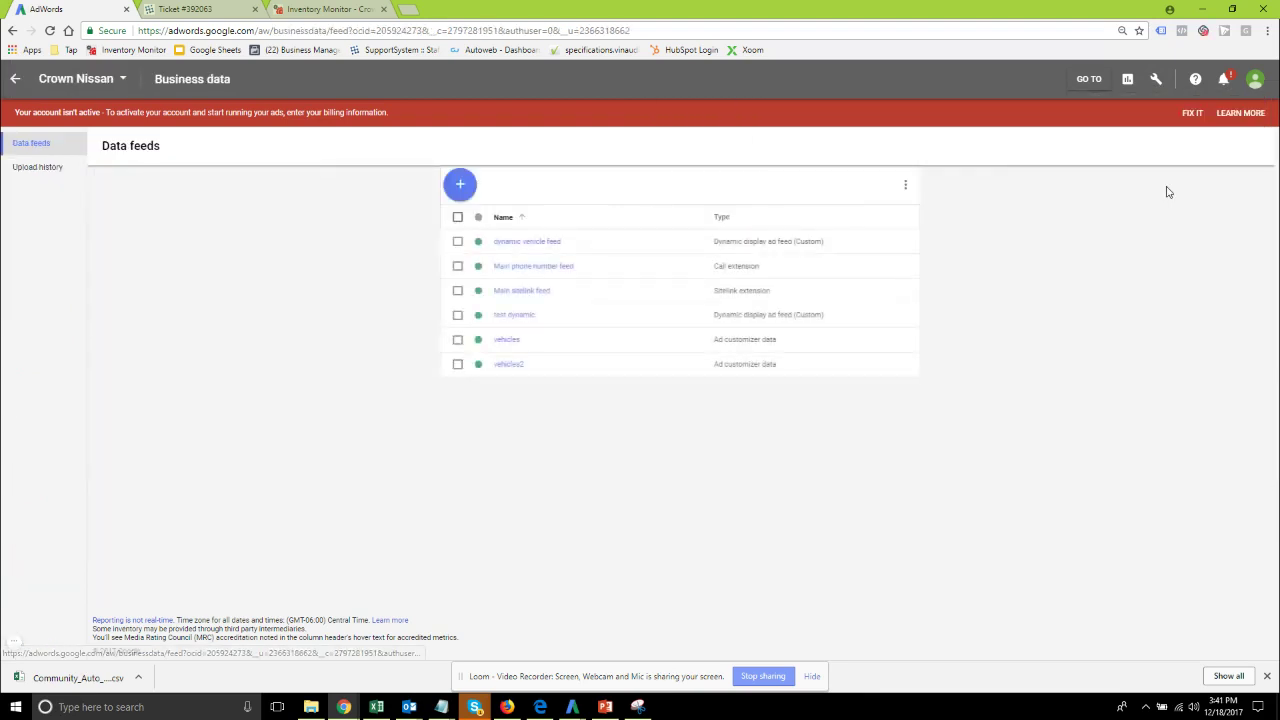
left_click(459, 185)
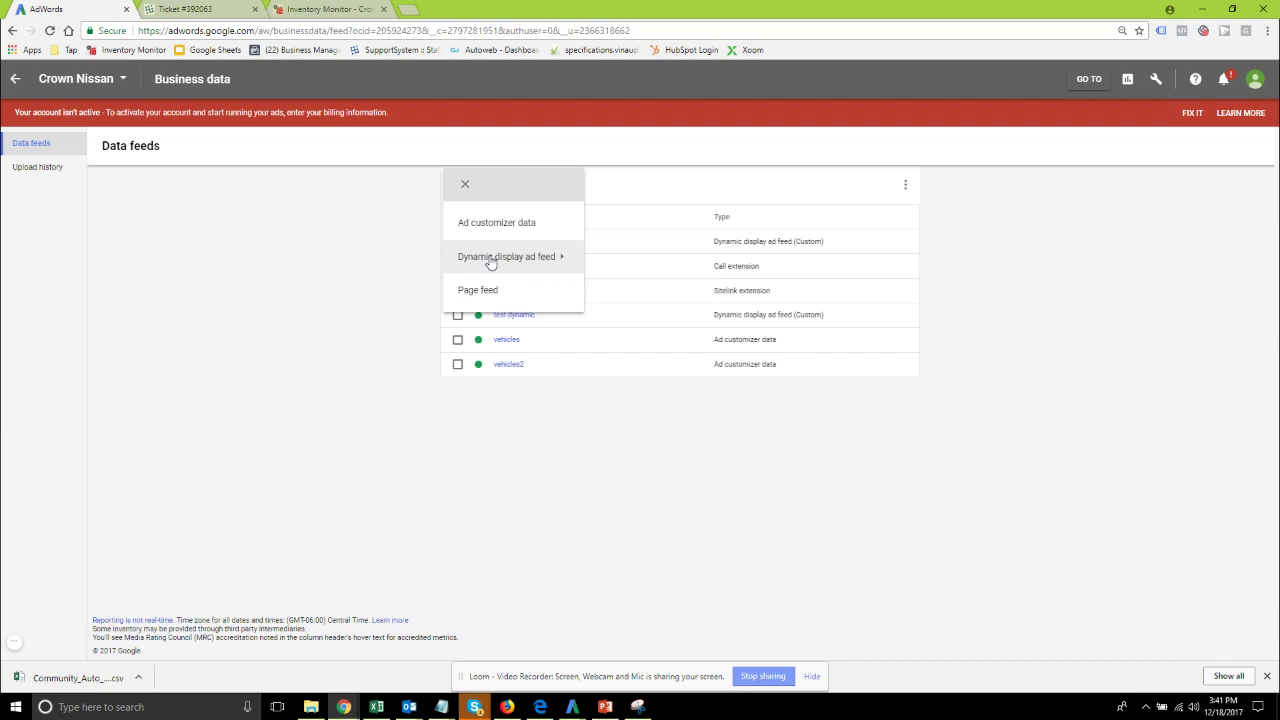
mouse_move(491, 257)
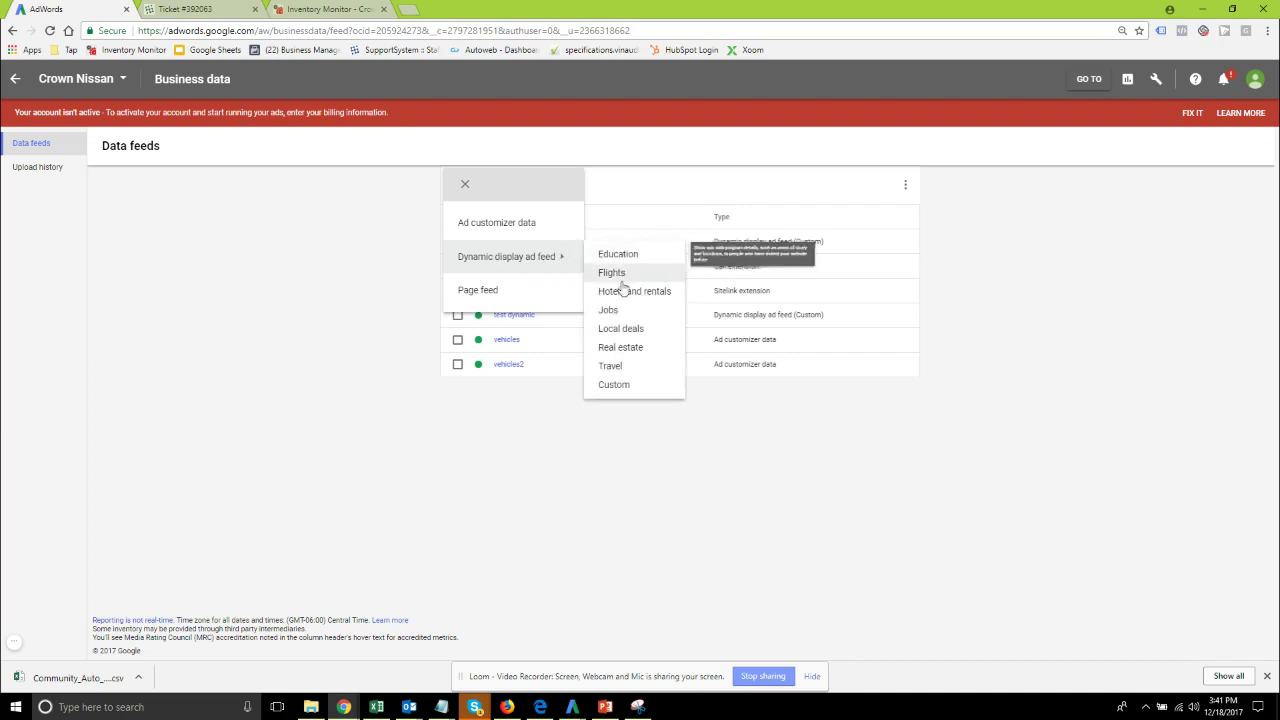
left_click(619, 388)
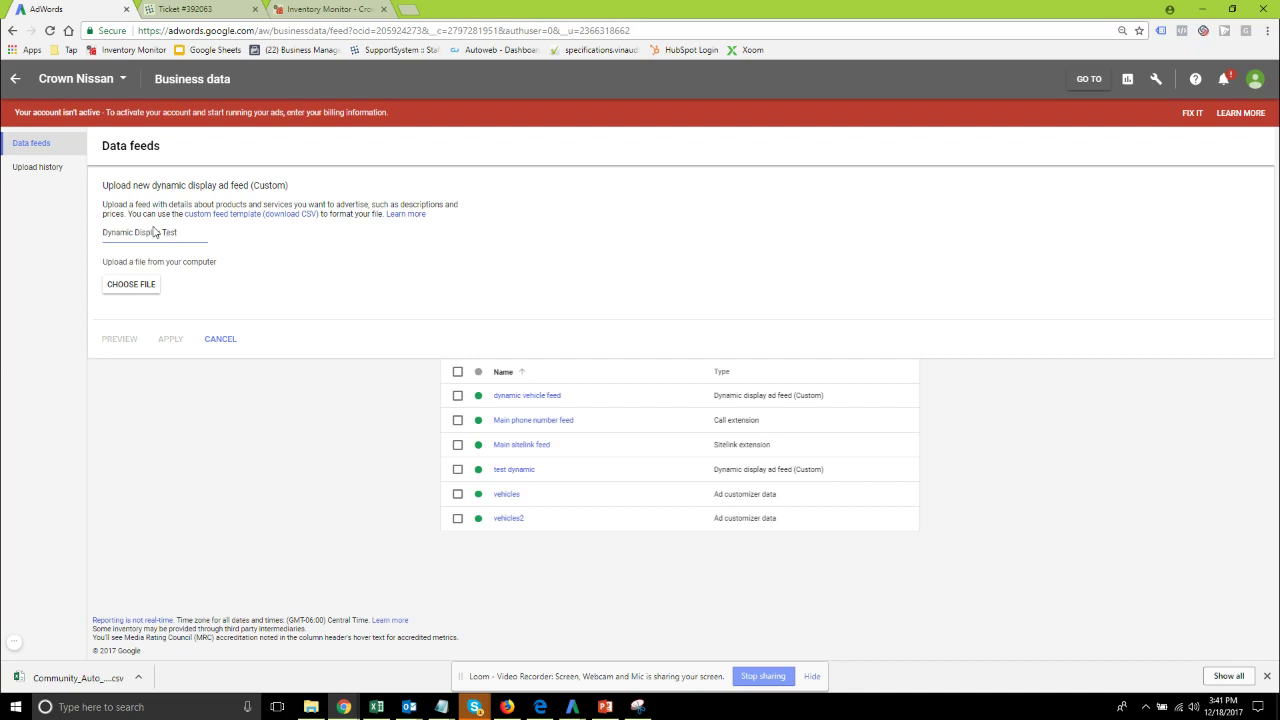
Upload AdWords_dynamic_remarketing_feed_EMPTY.csv to create the feed and open its empty data page.
left_click(131, 286)
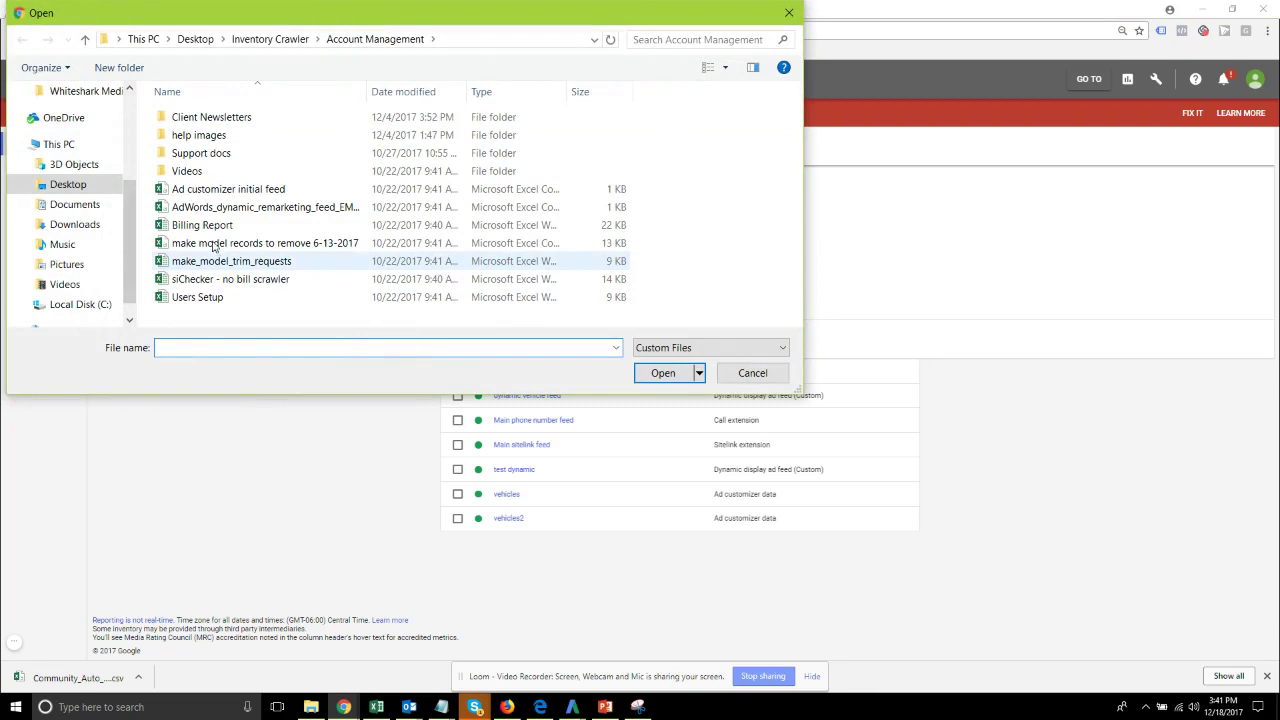
double_click(226, 207)
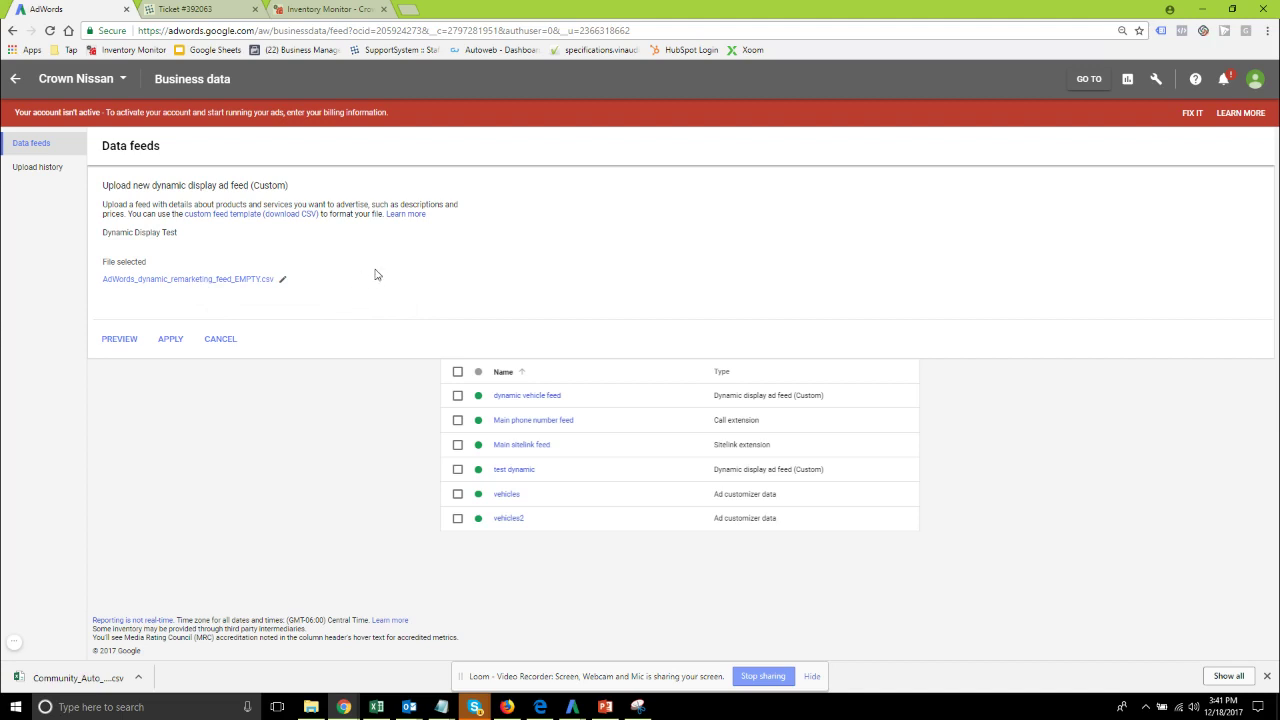
left_click(170, 339)
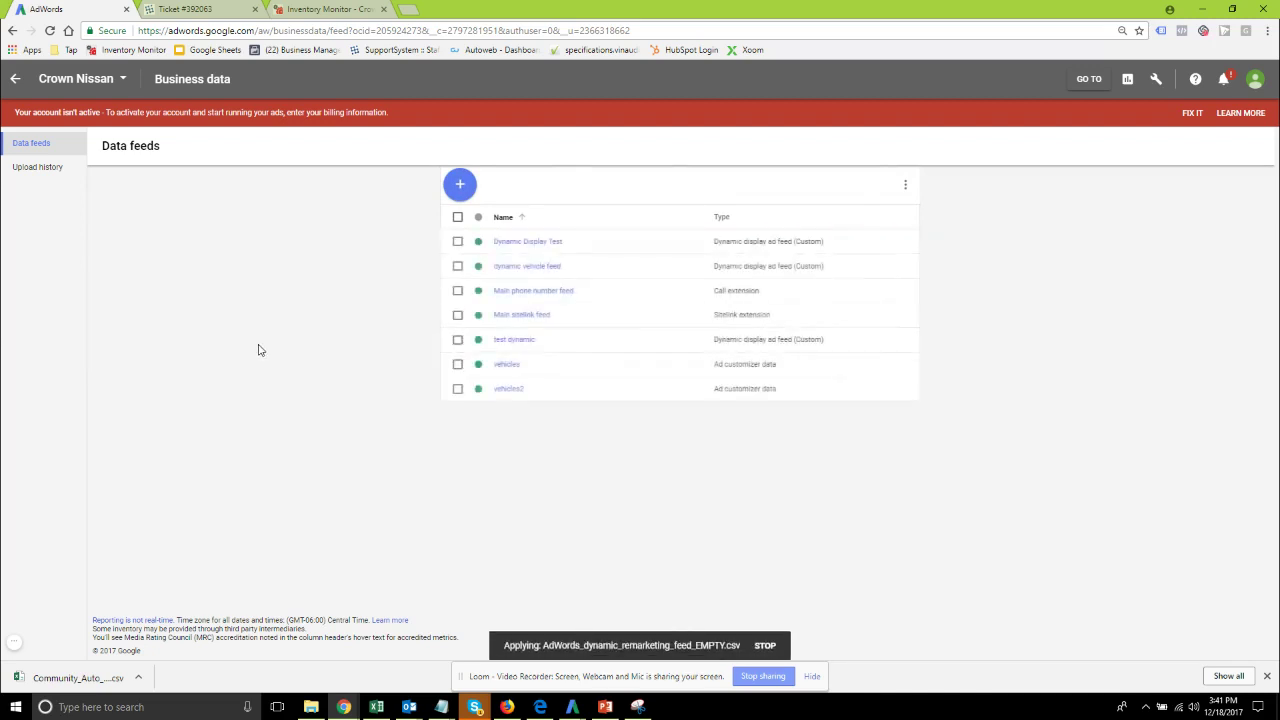
left_click(545, 242)
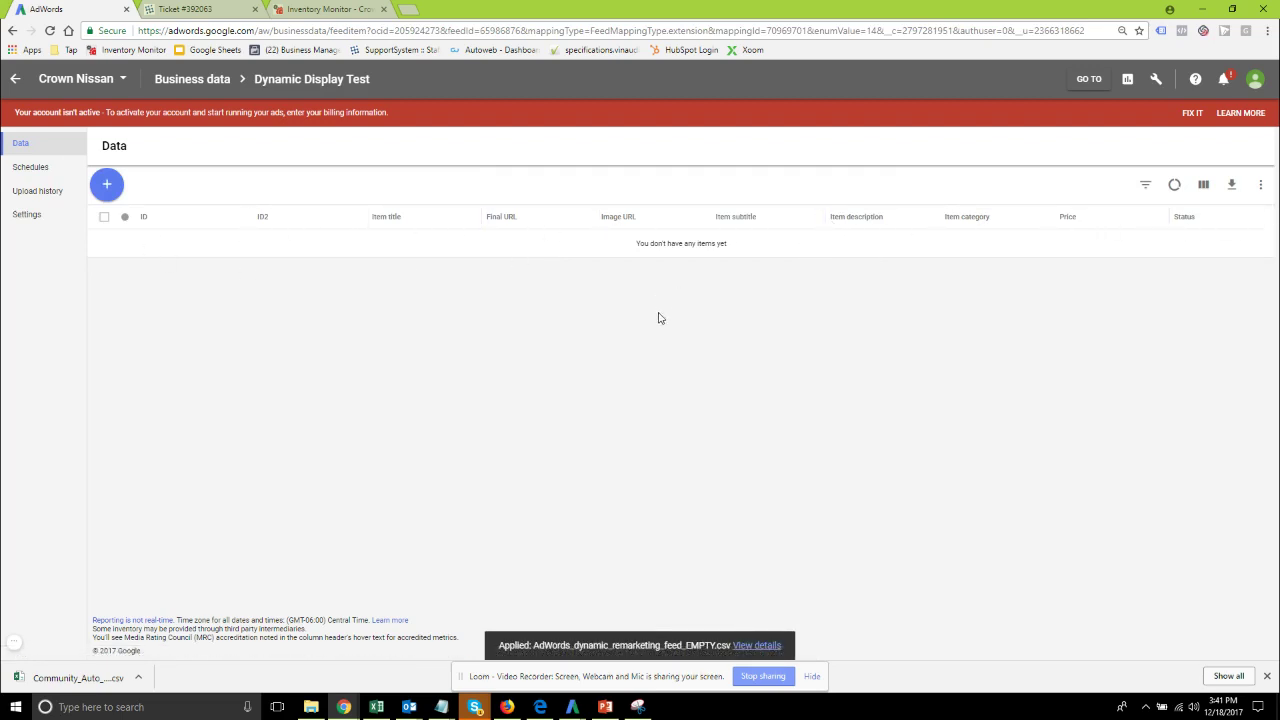
Add an upload schedule with an HTTPS source, using the remarketing feed URL from Inventory Monitor.
left_click(27, 173)
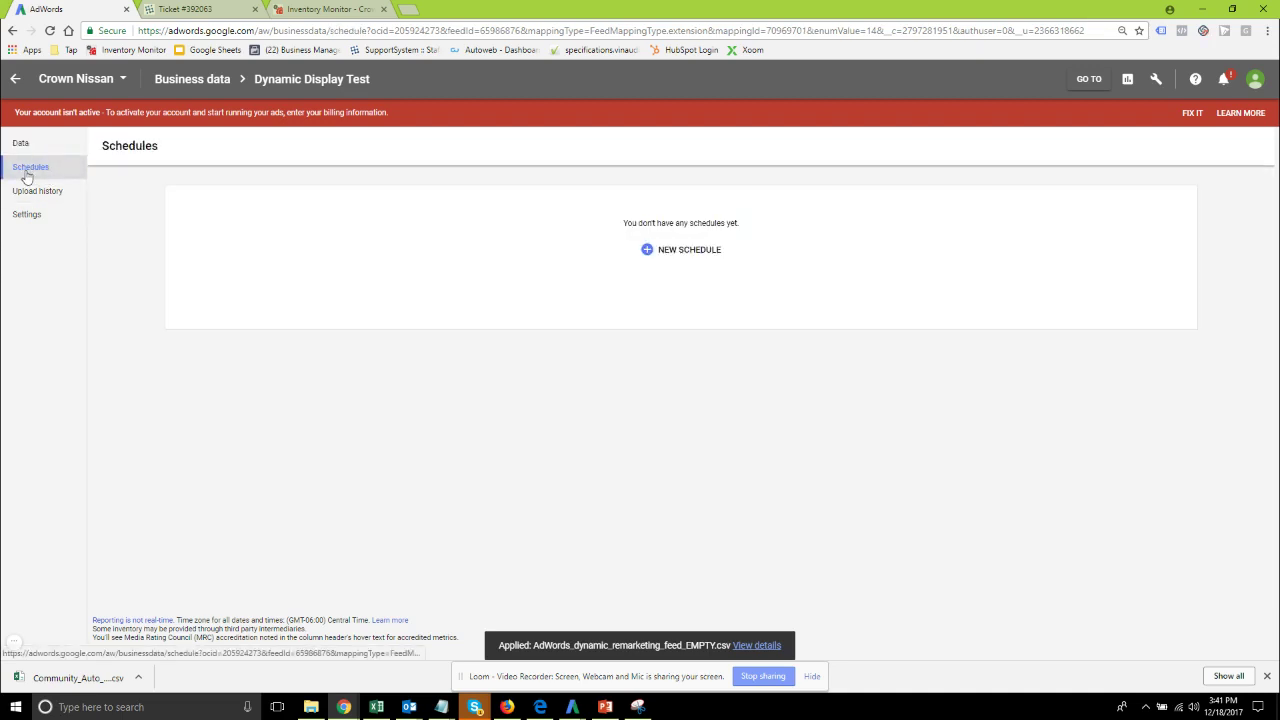
left_click(663, 252)
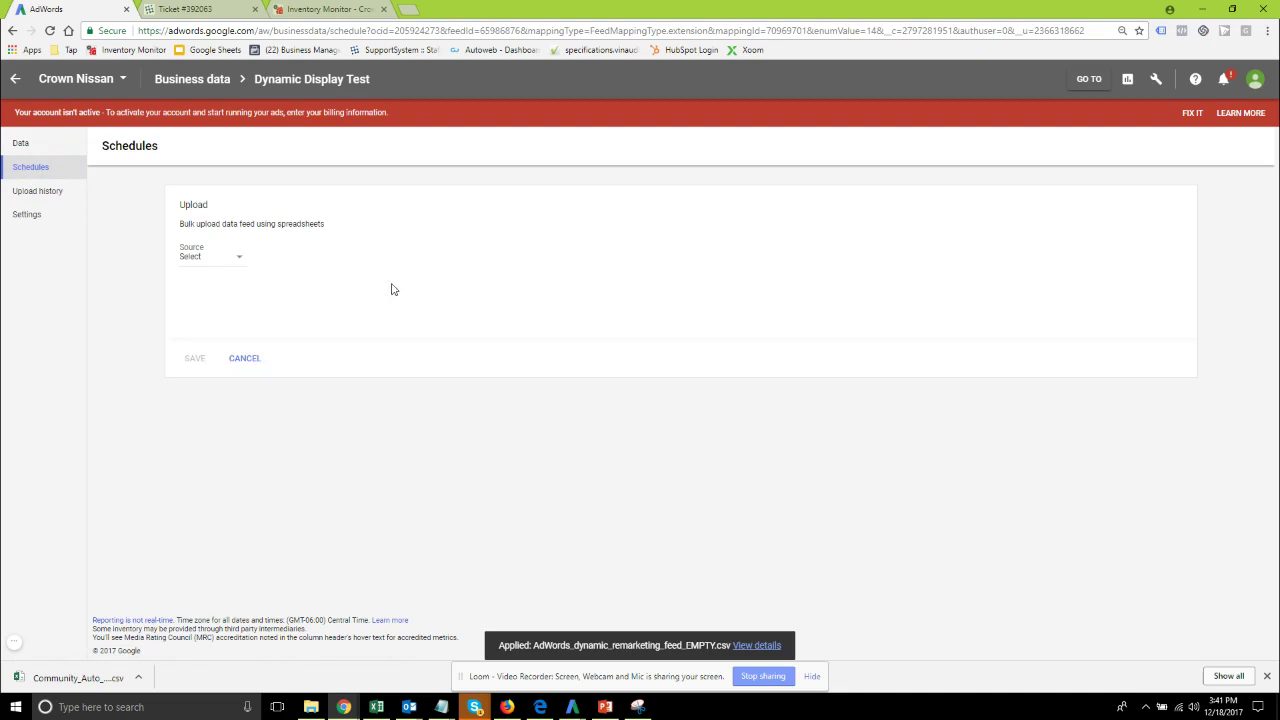
left_click(208, 258)
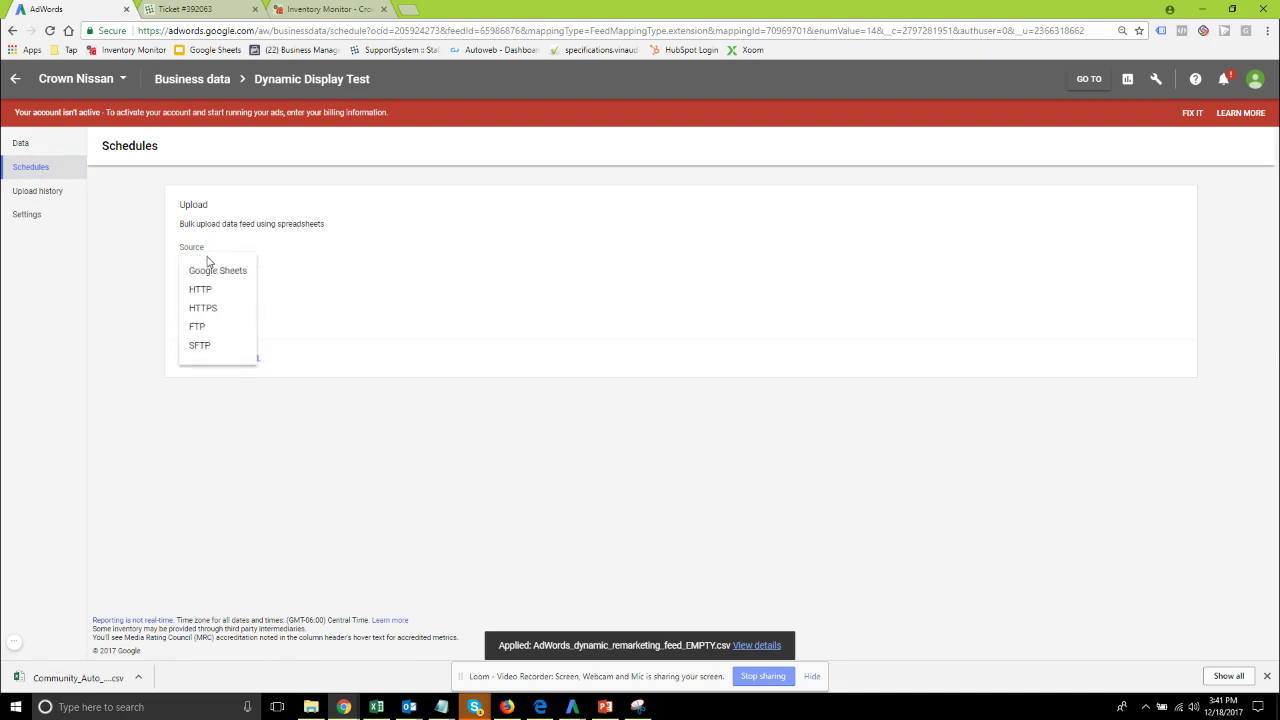
left_click(204, 309)
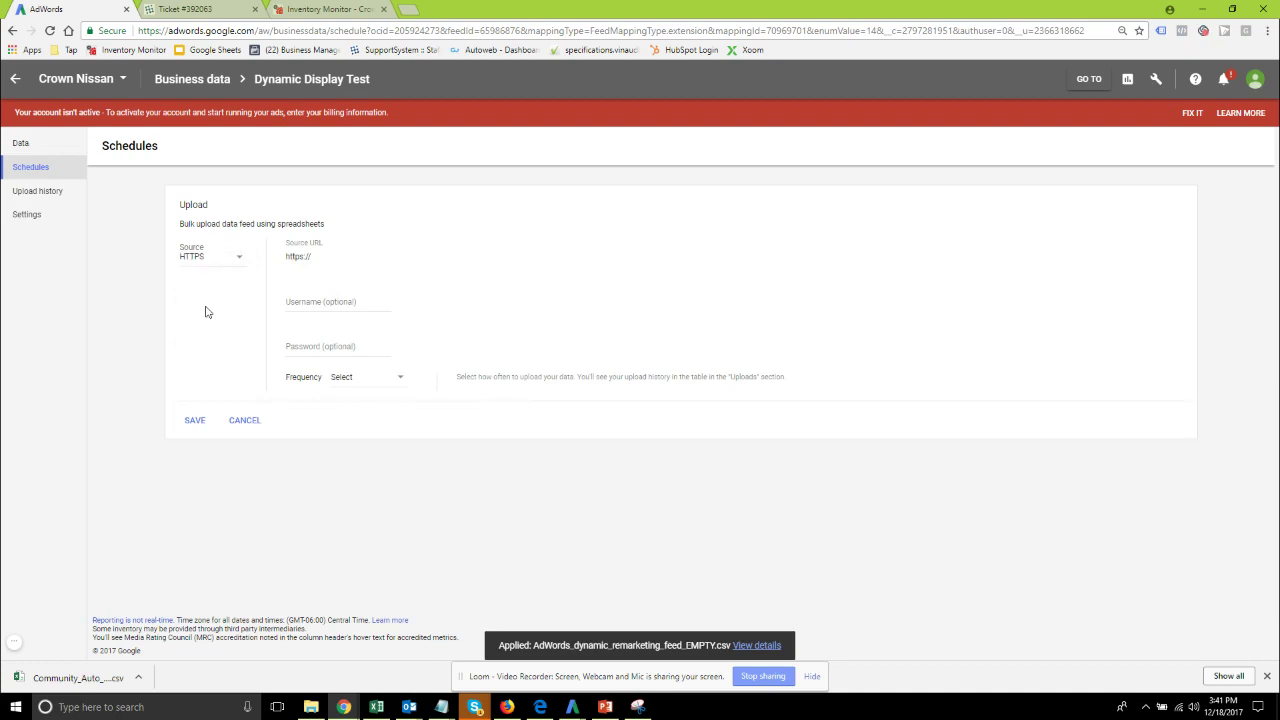
left_click(323, 9)
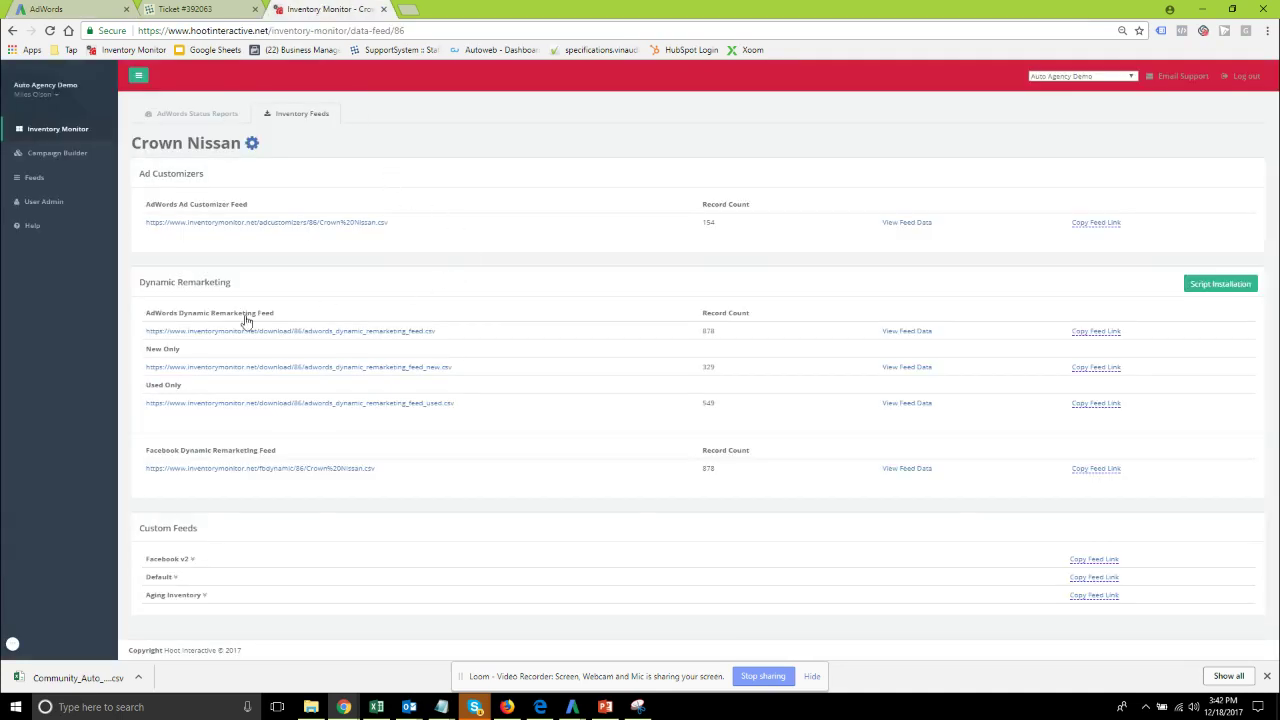
mouse_move(240, 318)
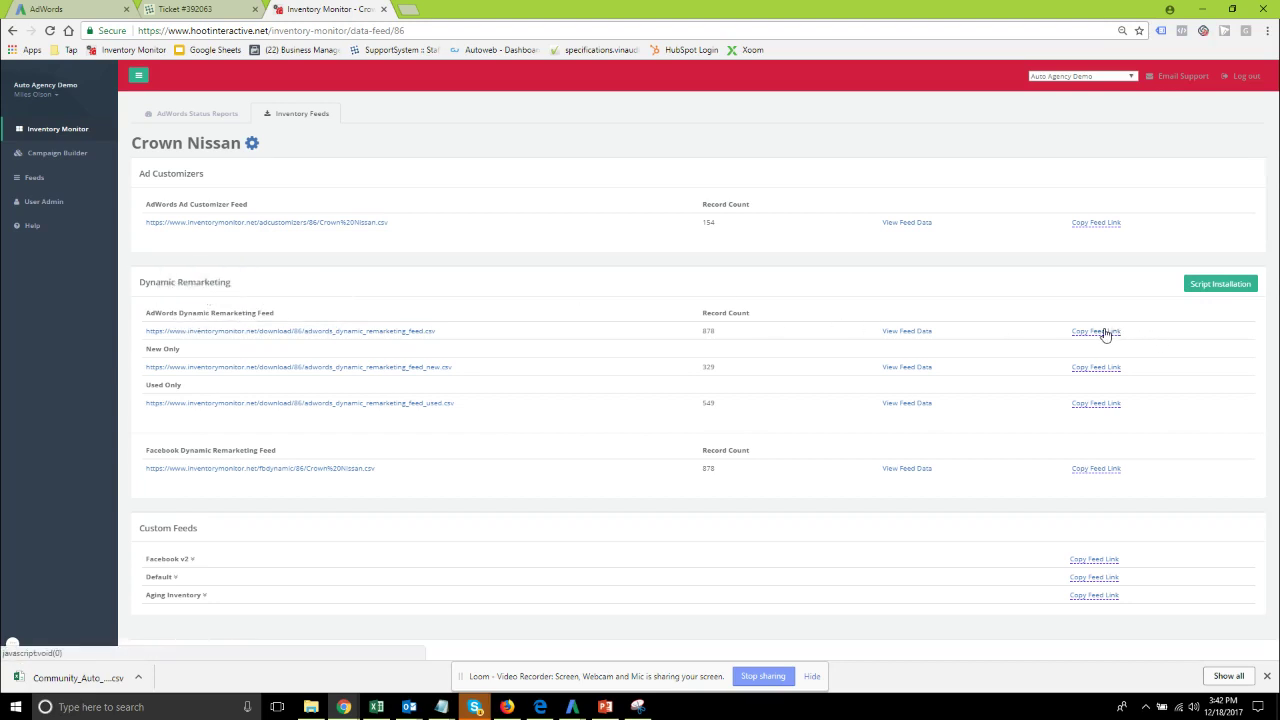
left_click(72, 12)
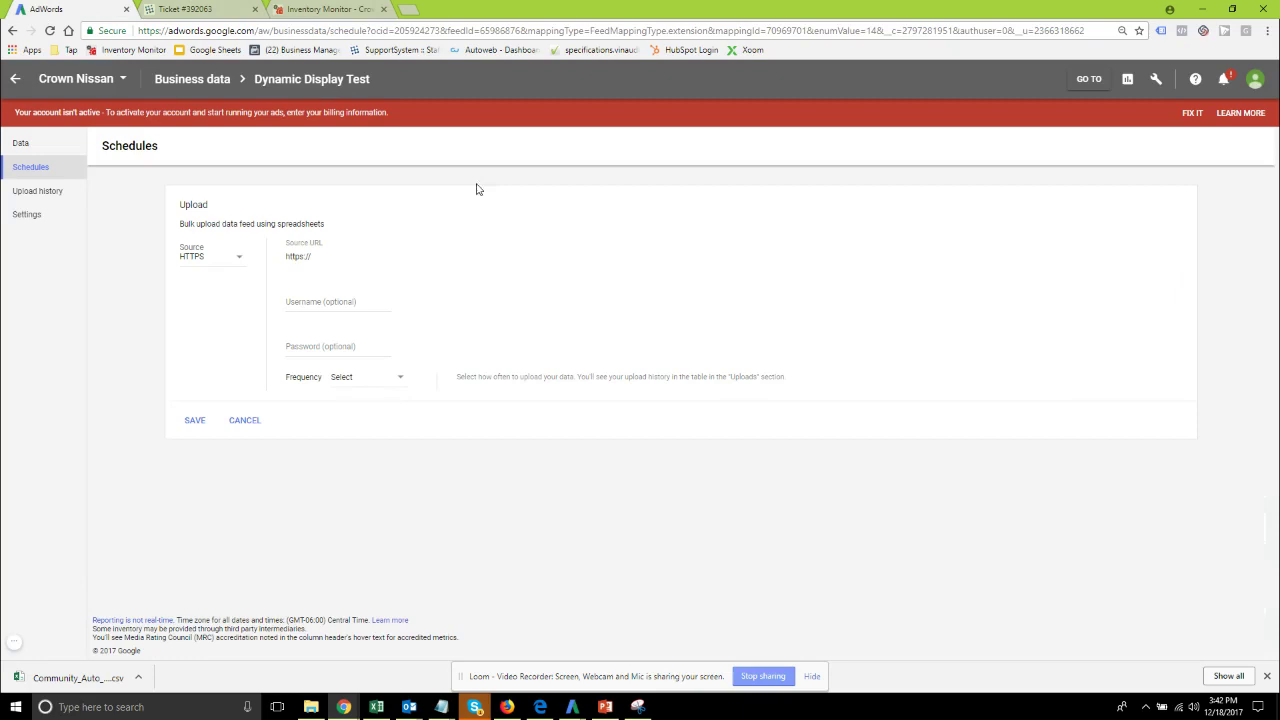
left_click_drag(317, 255, 288, 258)
right_click(297, 256)
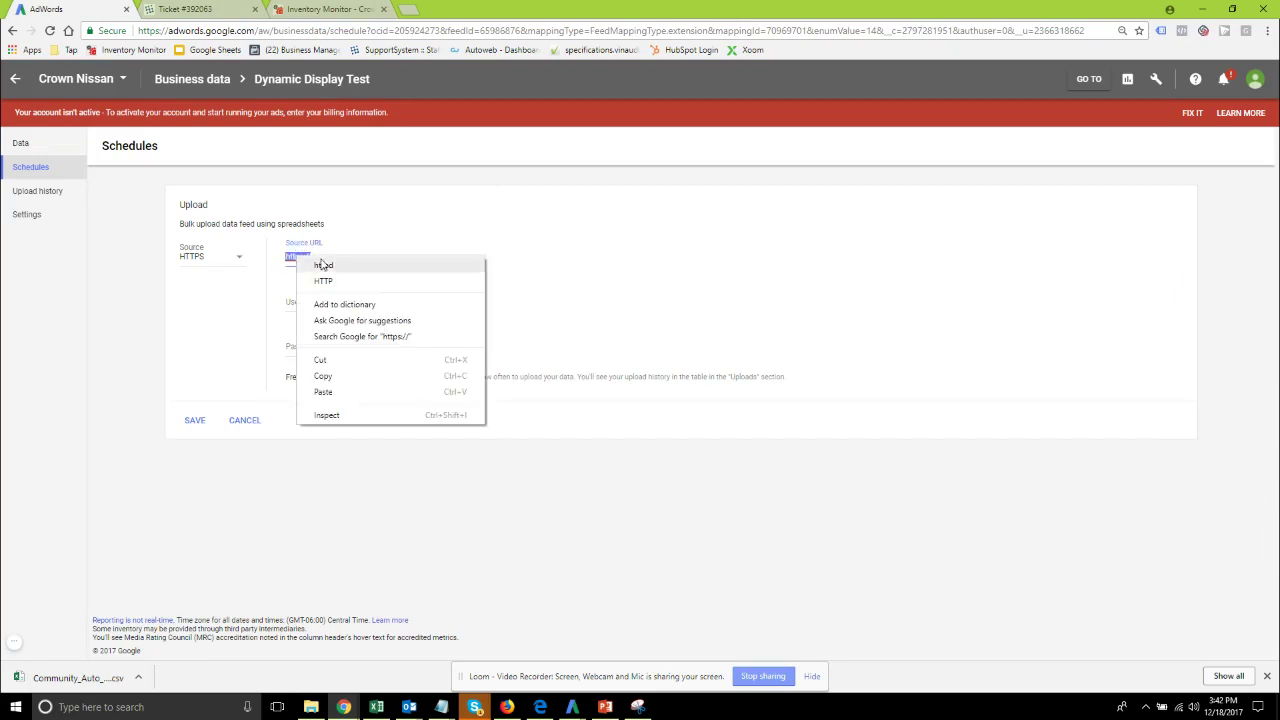
left_click(325, 392)
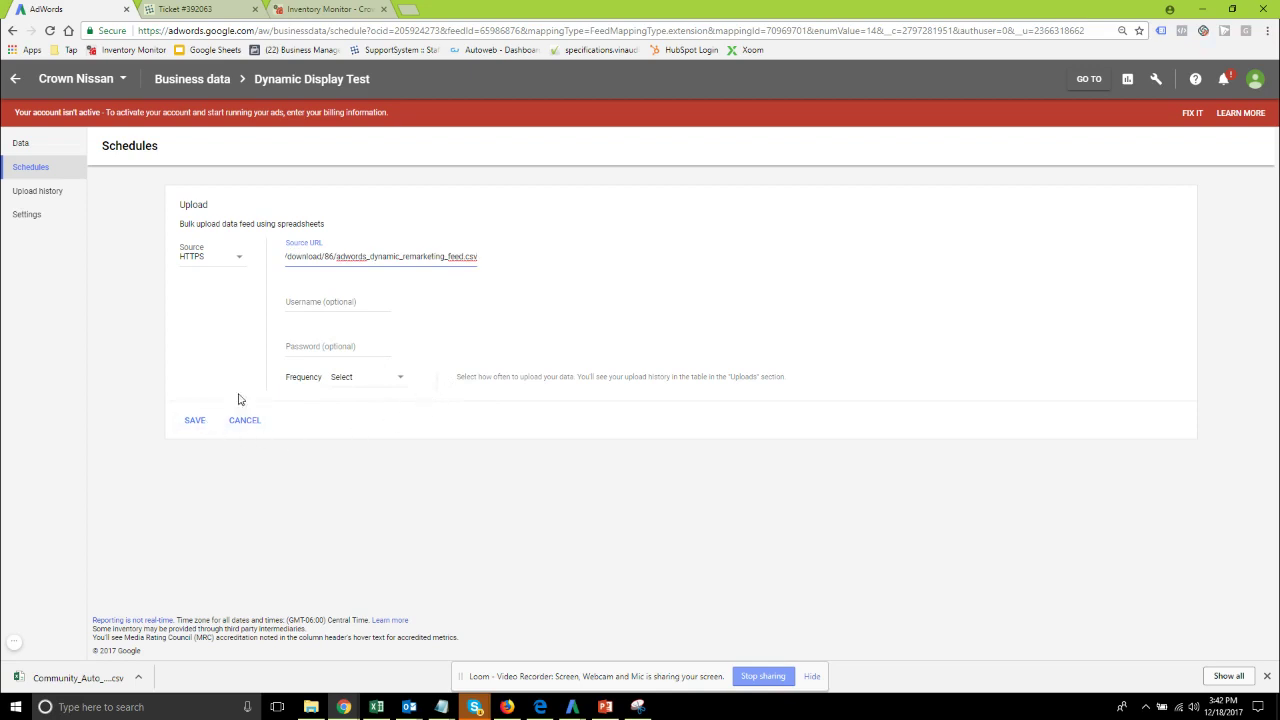
Set the schedule frequency to every 12 hours and save it.
left_click(341, 376)
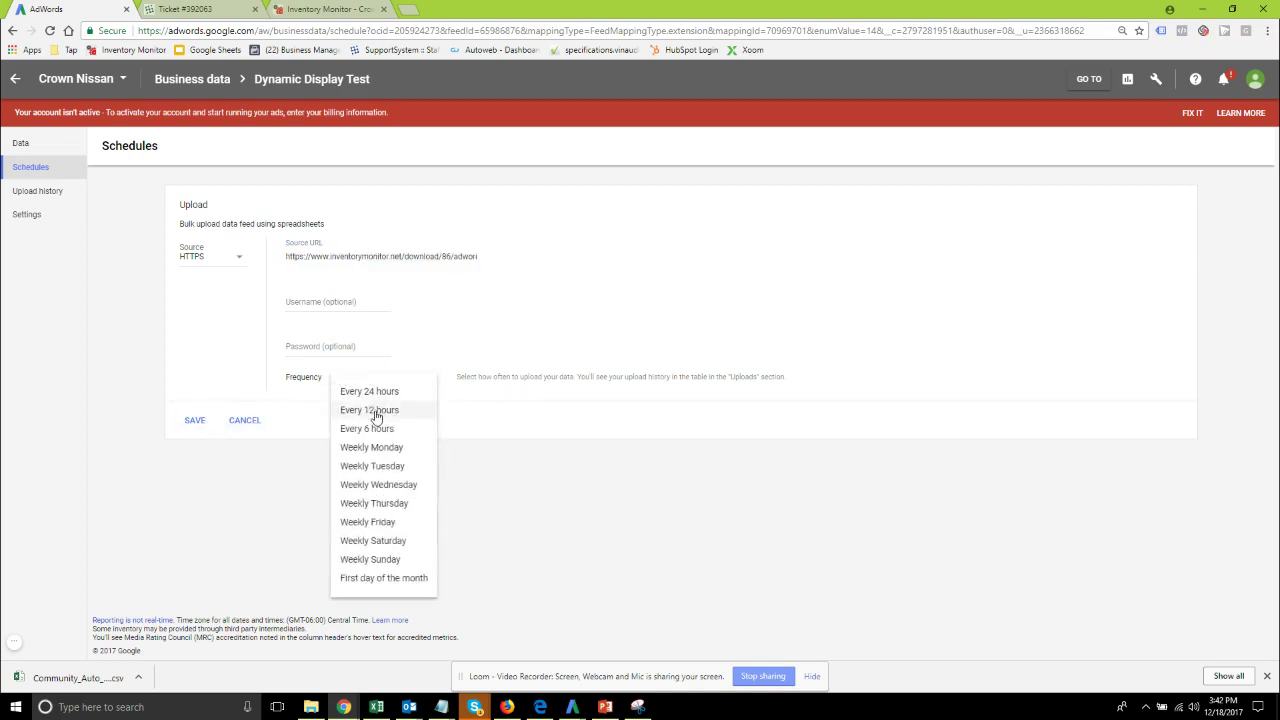
left_click(372, 410)
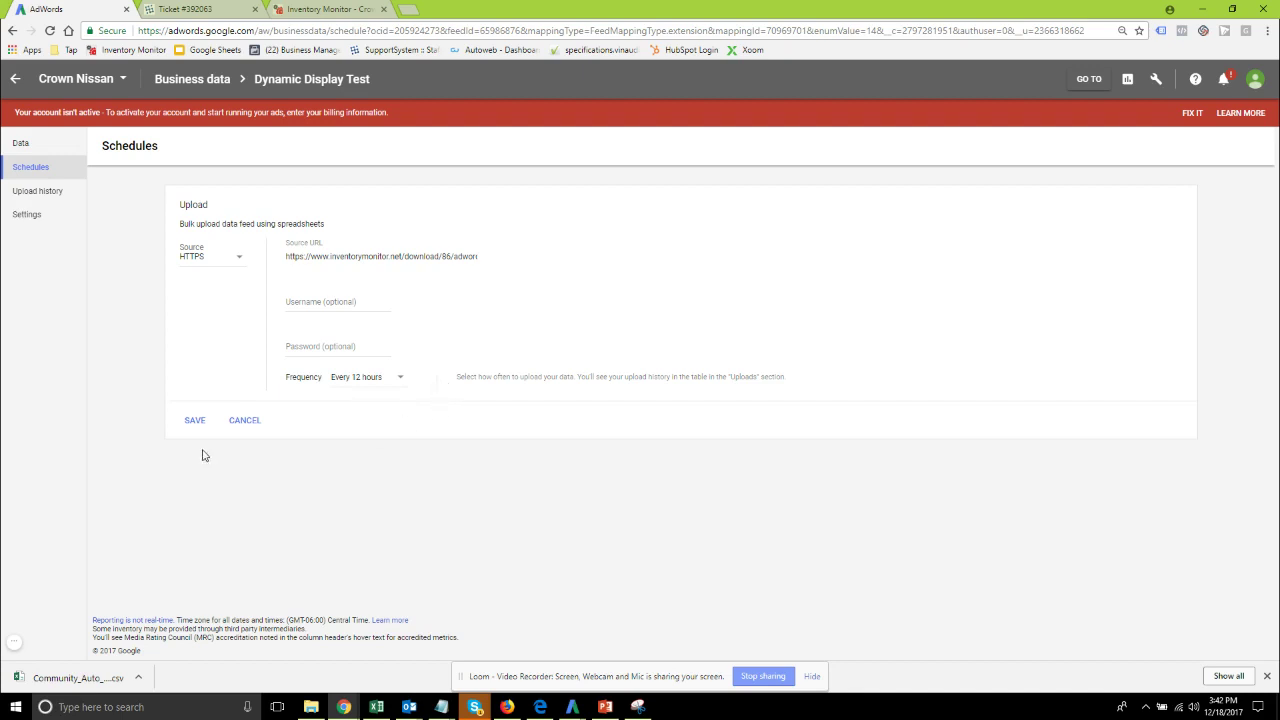
left_click(191, 421)
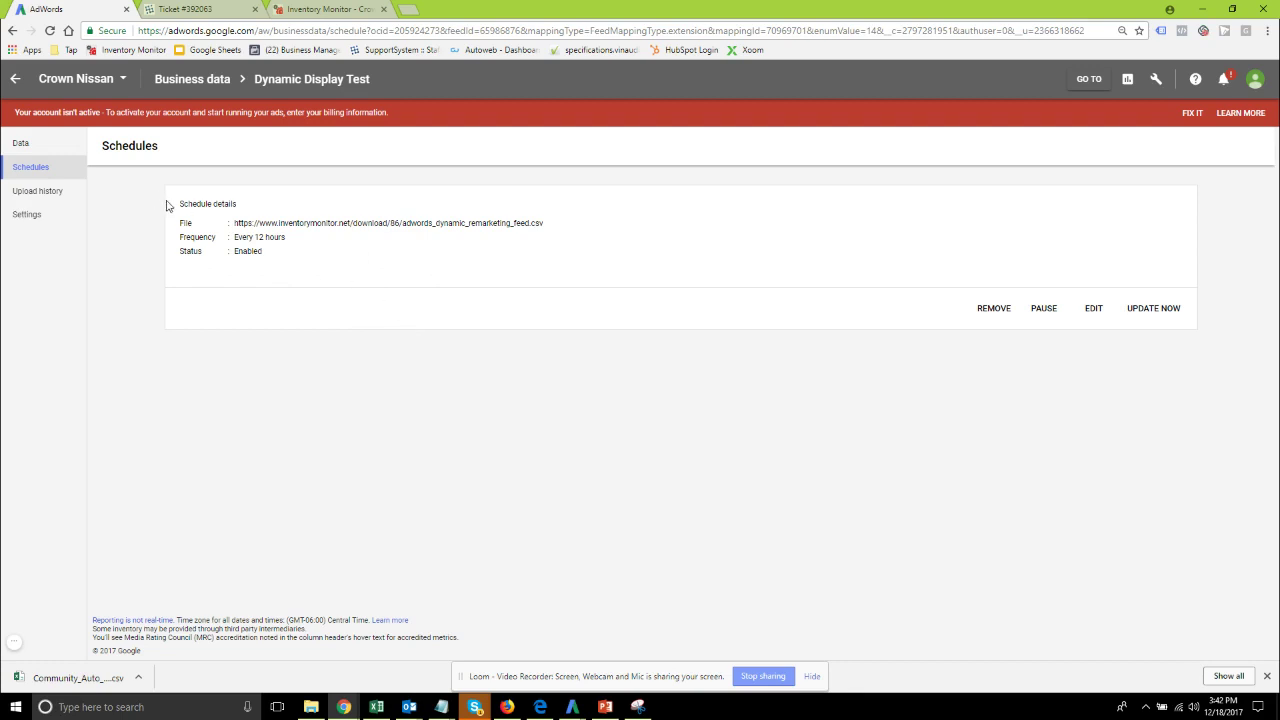
key("alt+Tab")
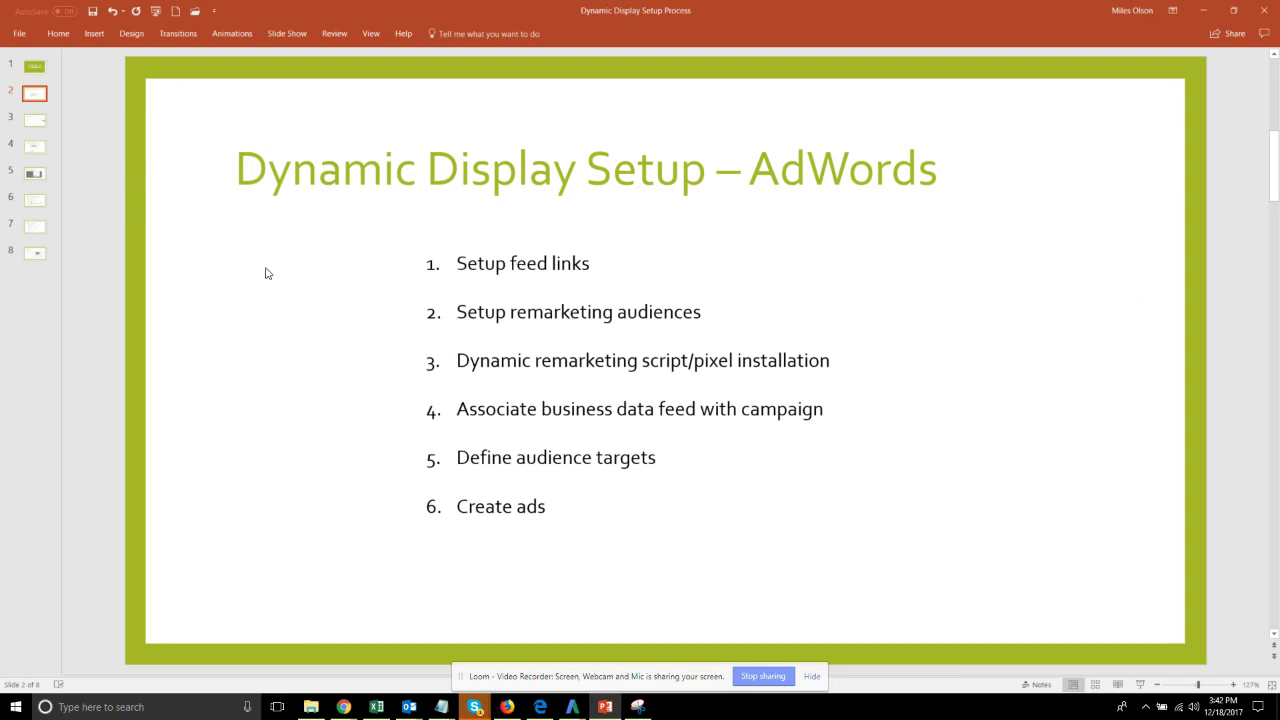
key("alt+Tab")
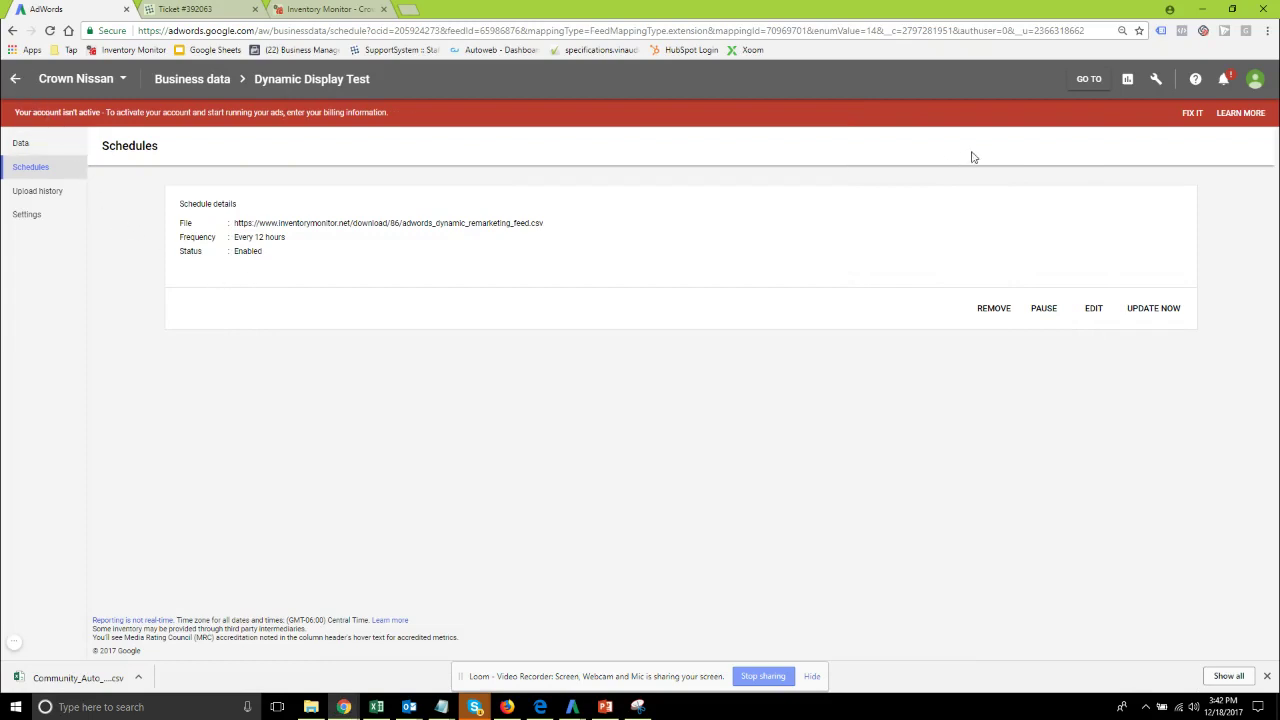
In Audience manager's Audience sources, open the AdWords tag details and its options menu.
left_click(1156, 82)
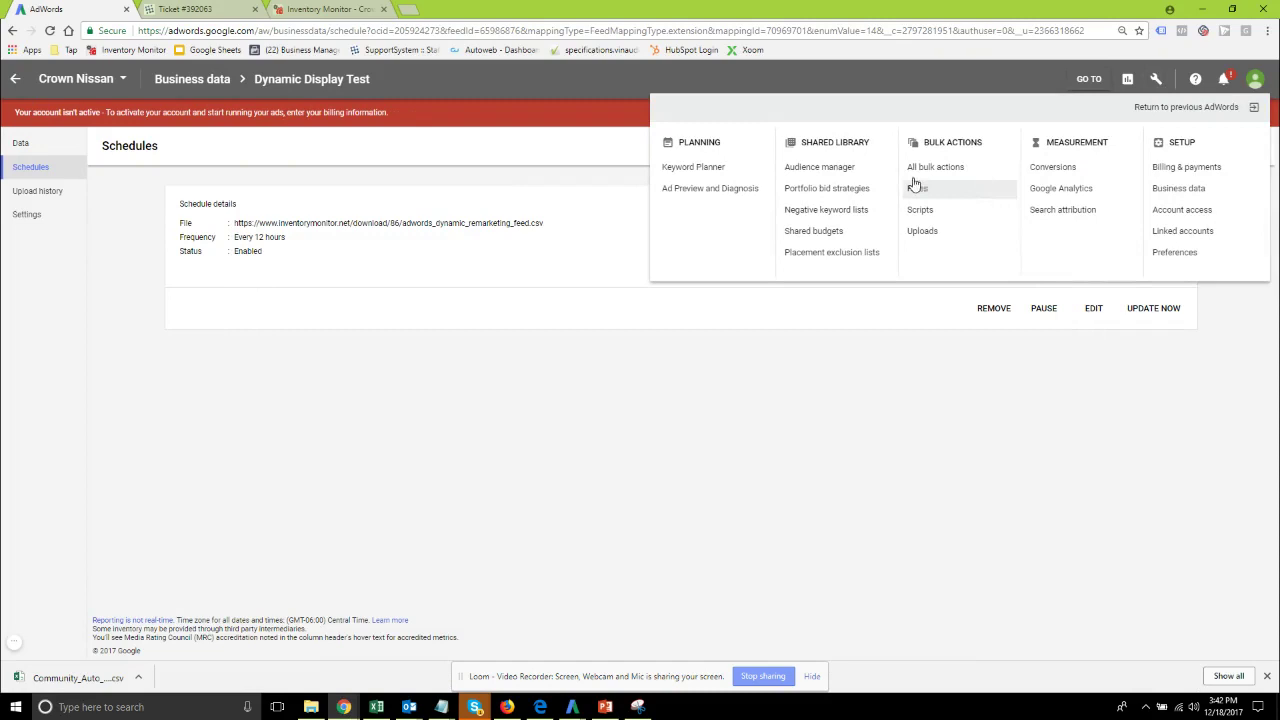
left_click(816, 168)
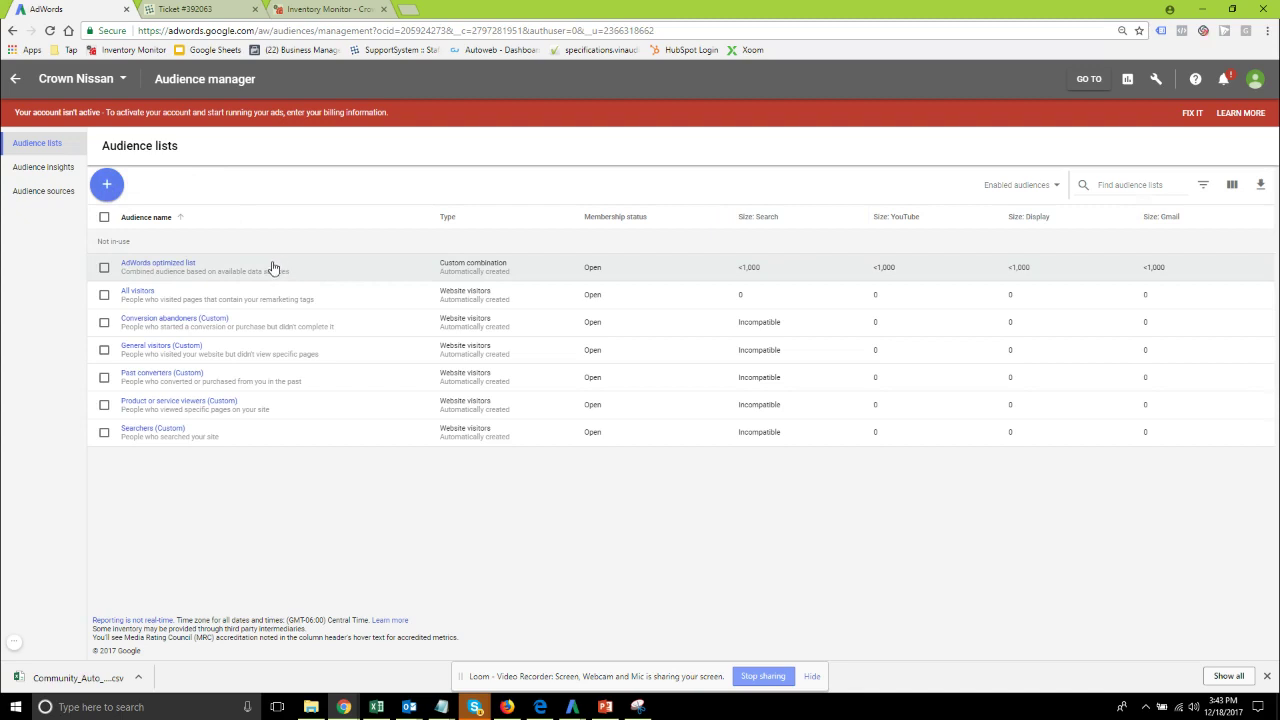
left_click(38, 194)
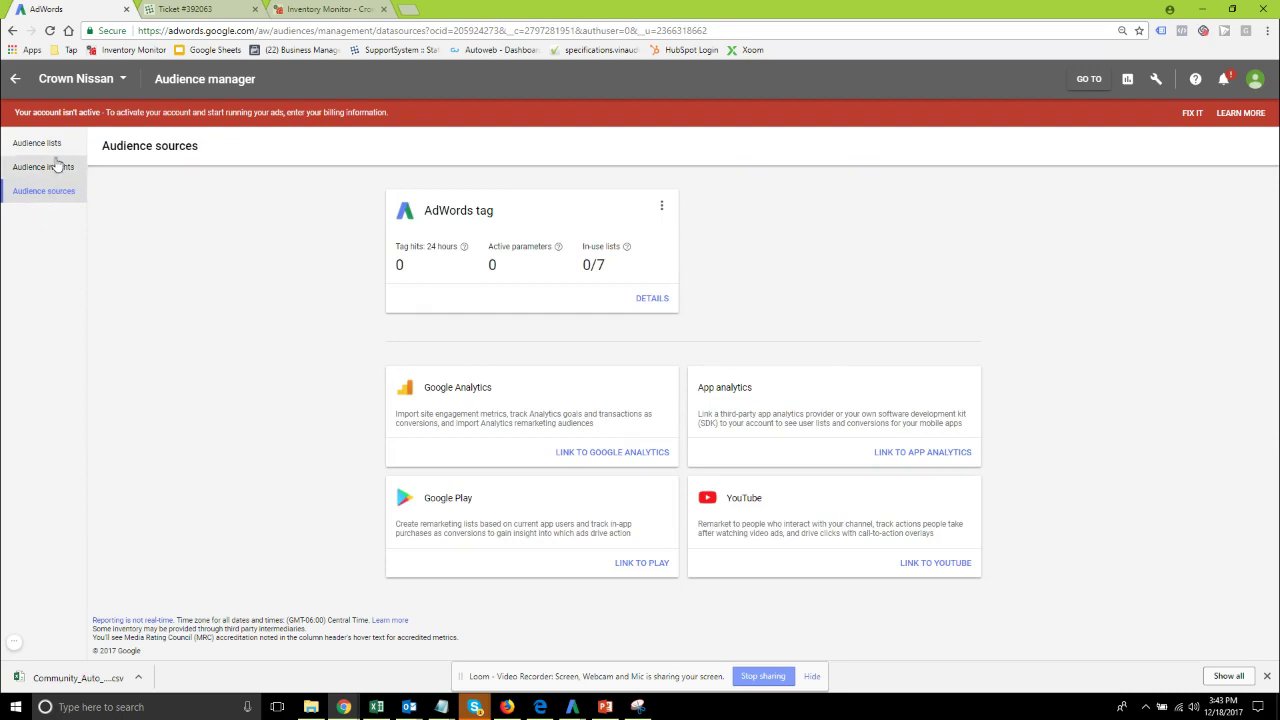
left_click(37, 145)
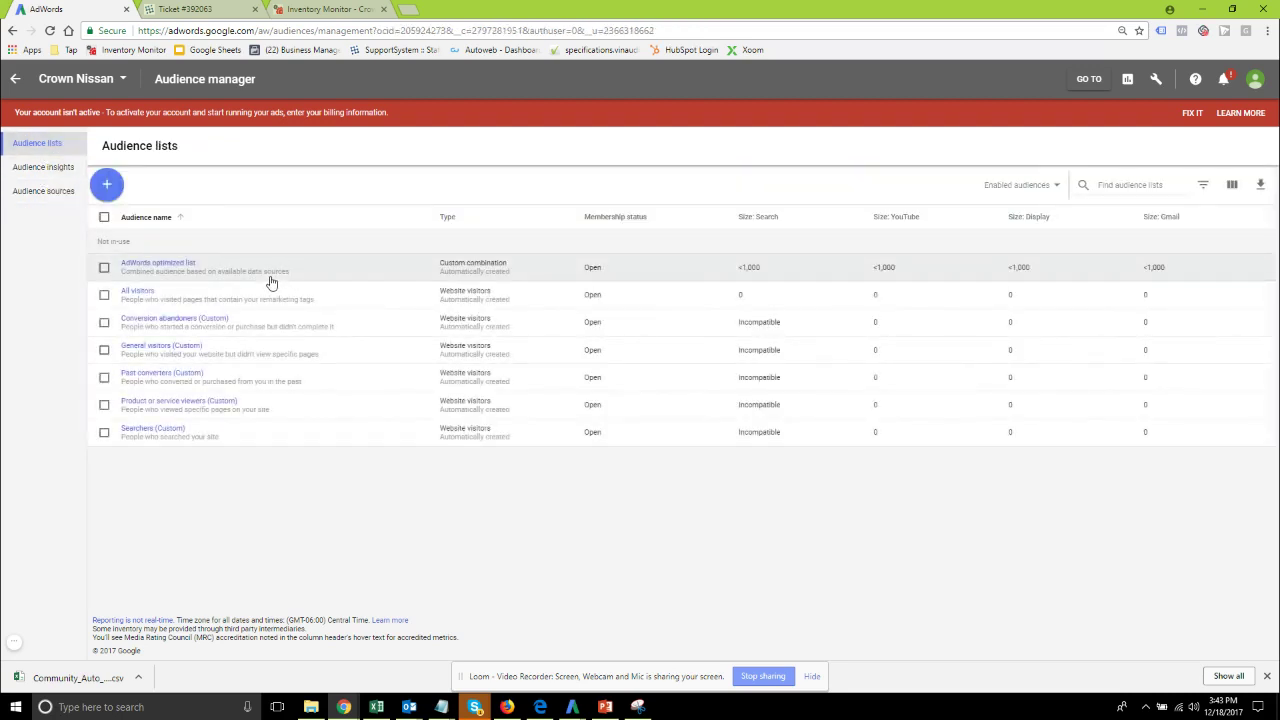
left_click(37, 194)
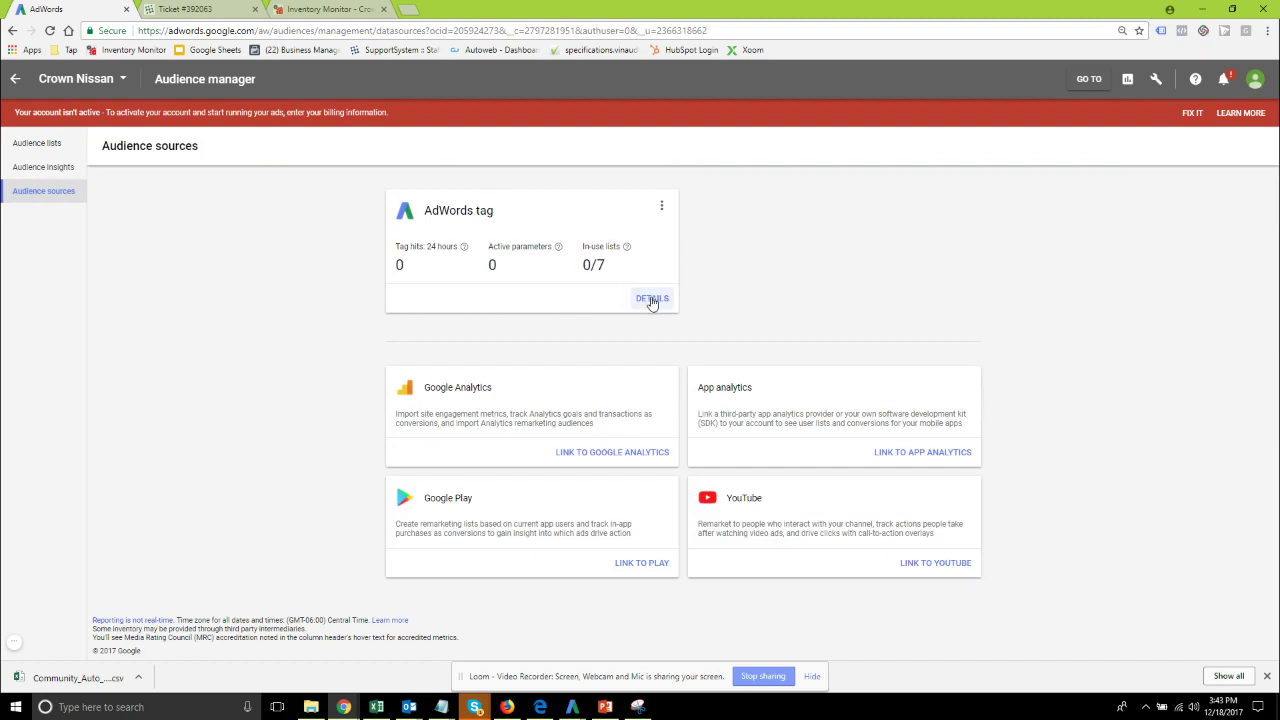
left_click(651, 299)
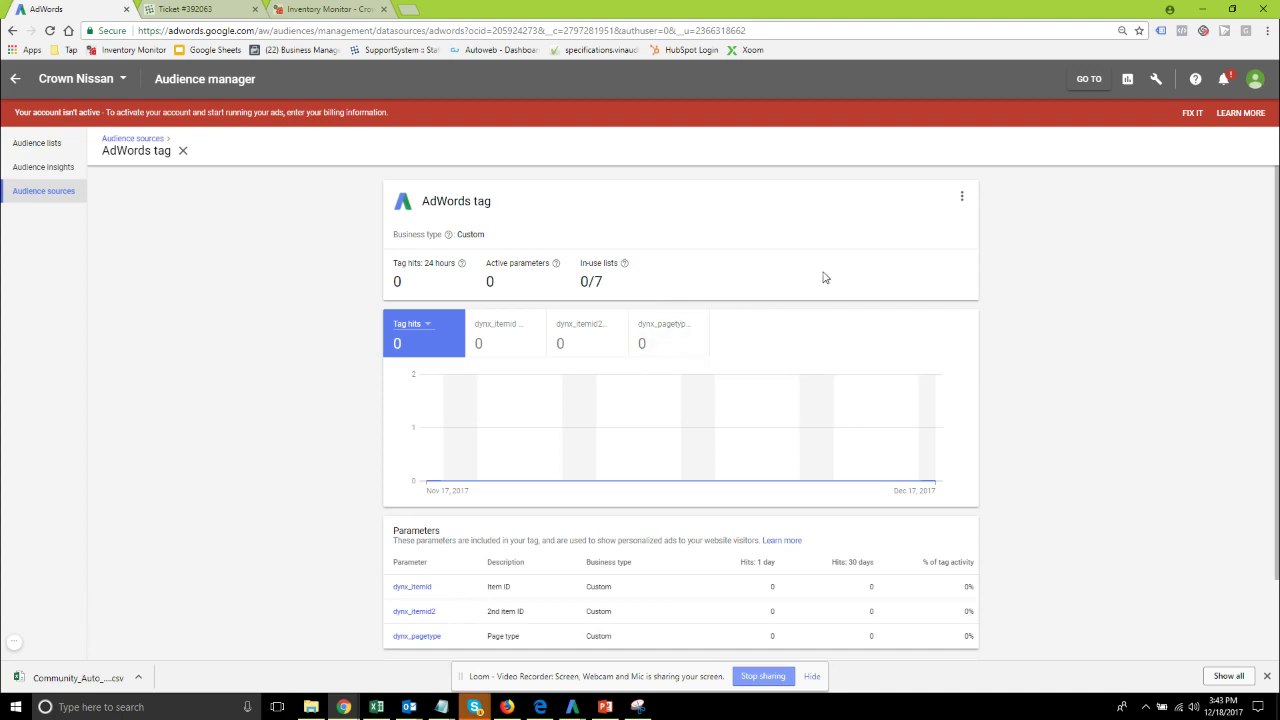
left_click(961, 202)
Edit the AdWords tag source, review its dynx_ custom parameters, and save and continue.
left_click(942, 205)
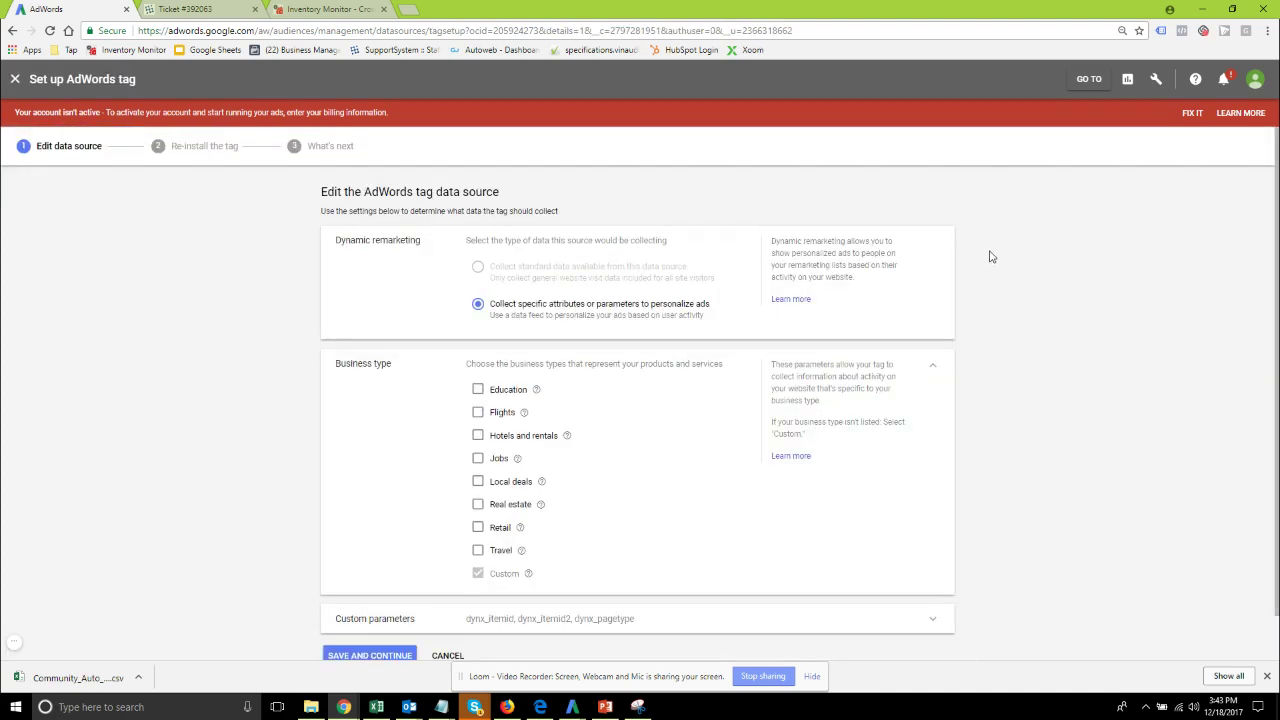
scroll(1057, 253, "down", 1)
scroll(1057, 251, "up", 1)
mouse_move(499, 274)
scroll(362, 365, "down", 2)
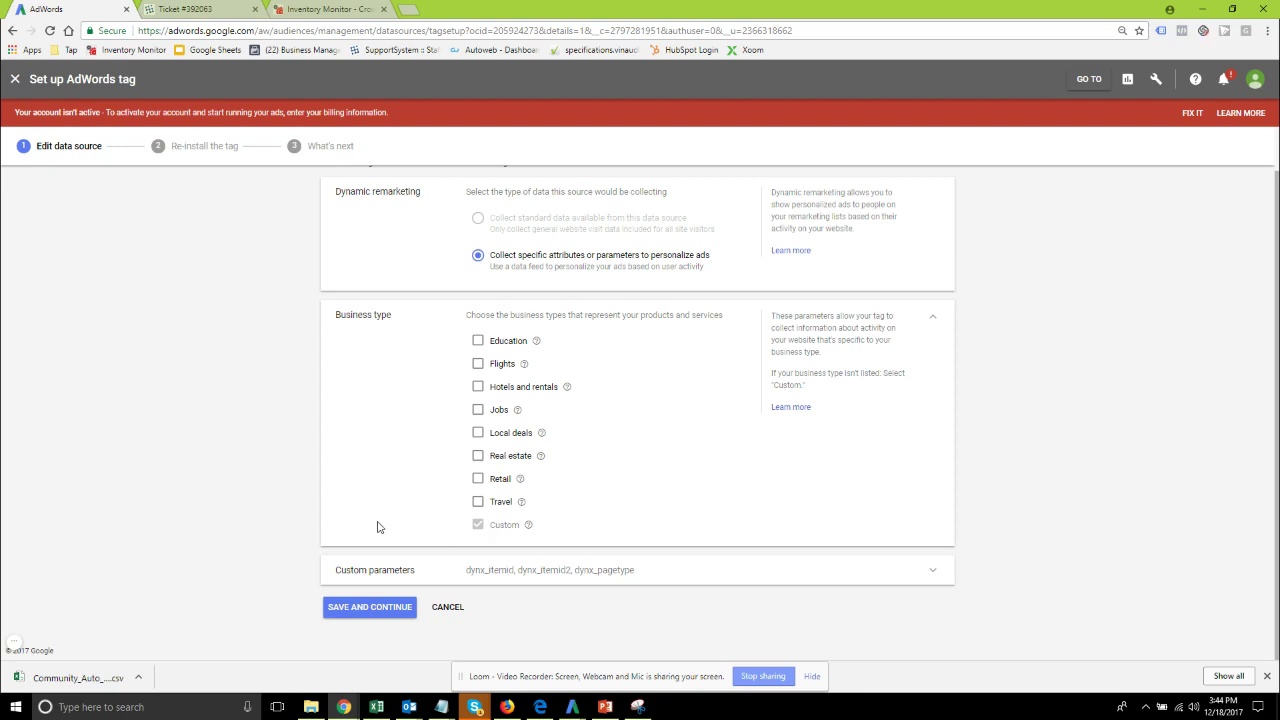
left_click(772, 580)
scroll(1070, 444, "down", 2)
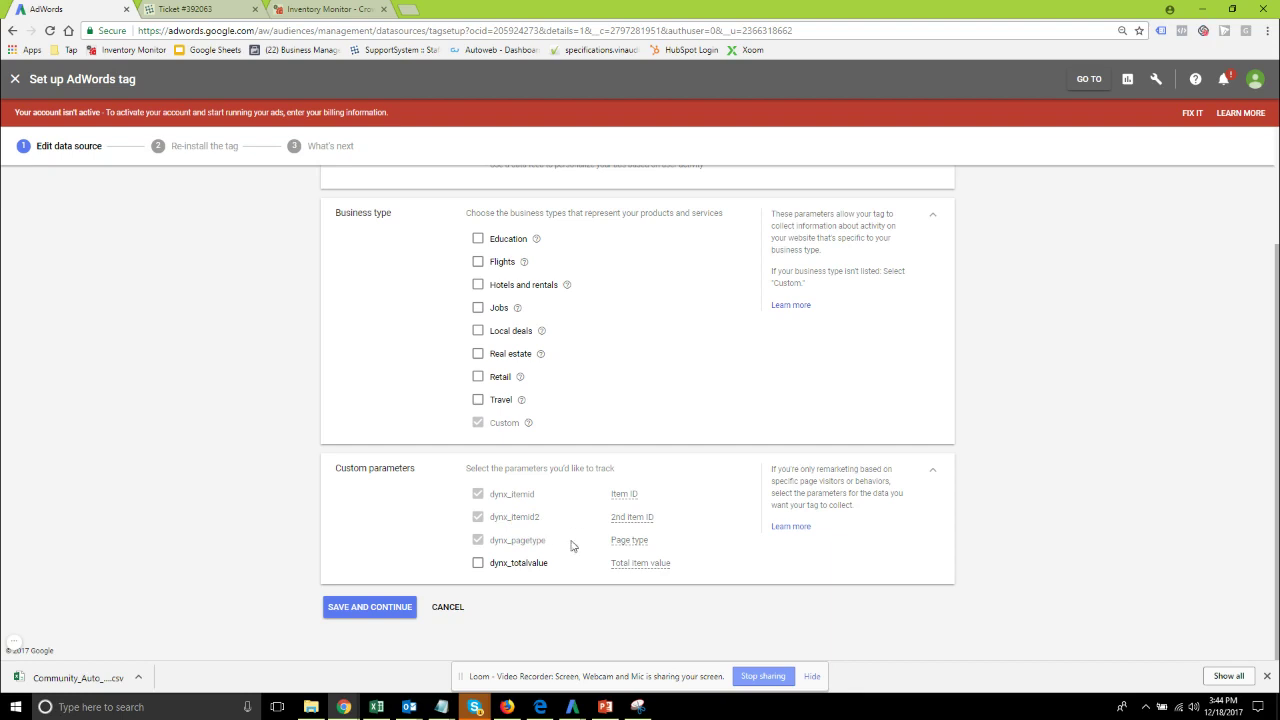
left_click(371, 607)
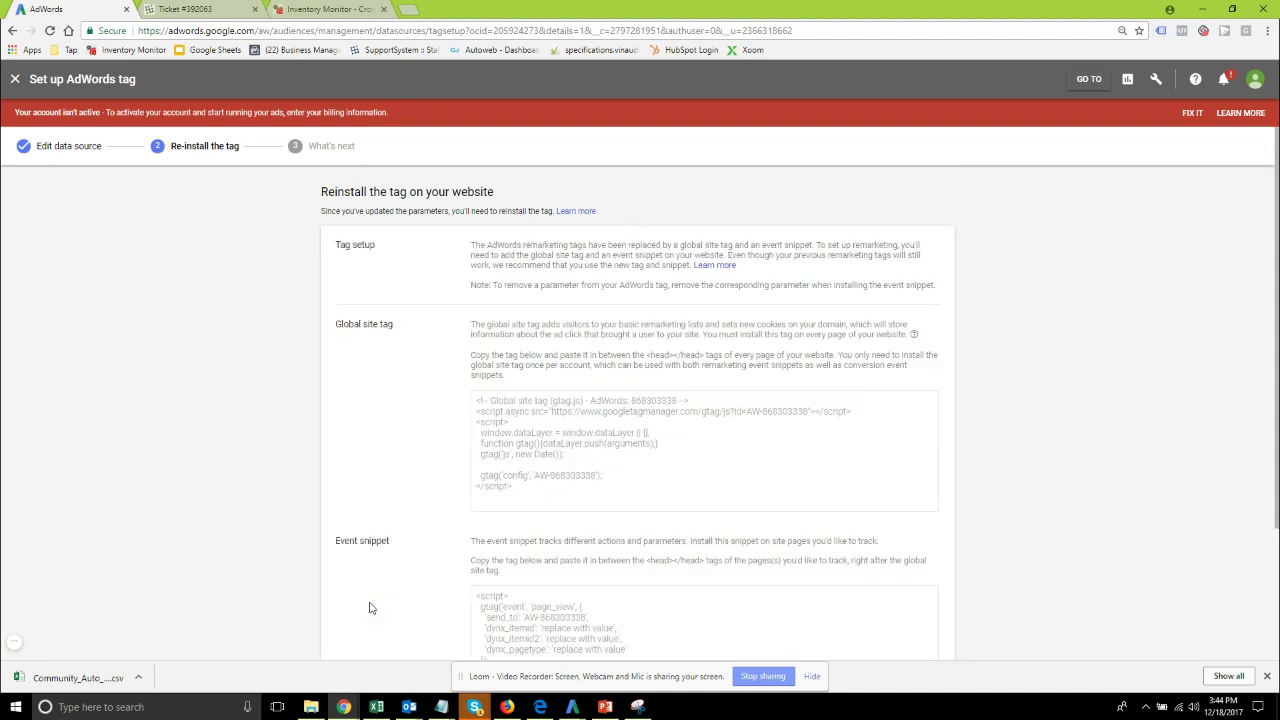
Review the global site tag and event snippet code, including the AdWords ID.
scroll(1188, 310, "down", 1)
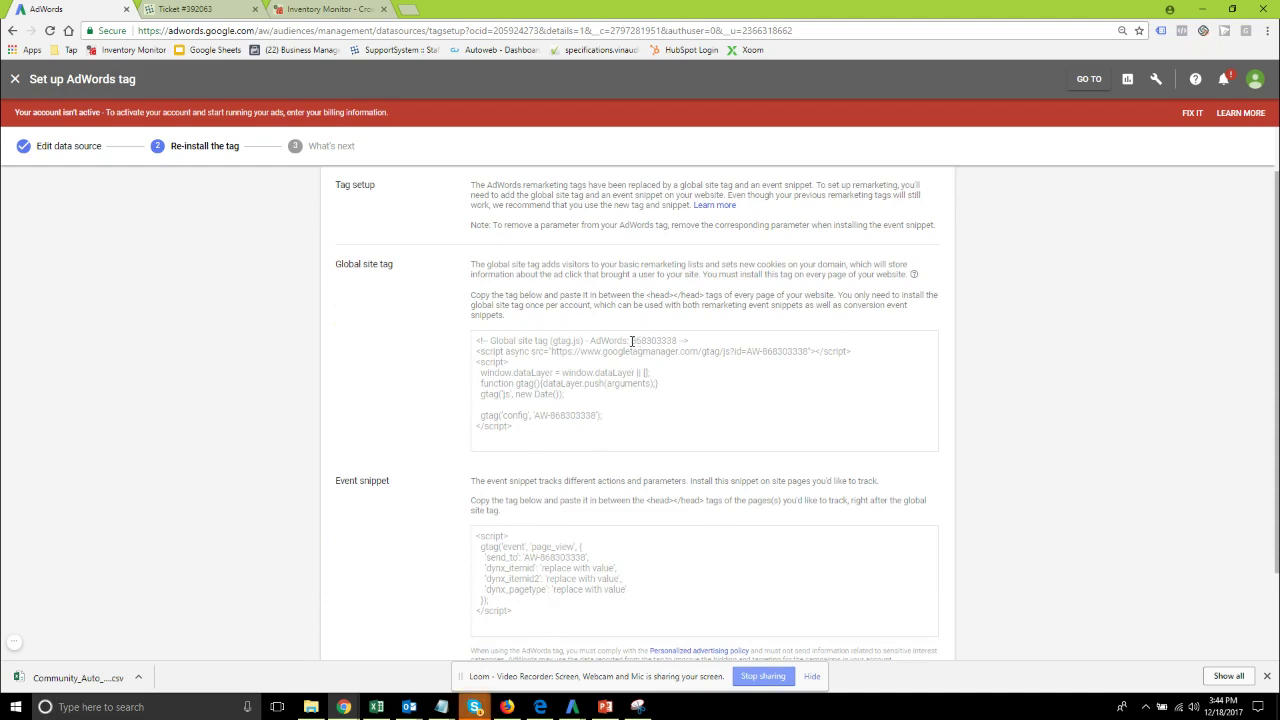
left_click_drag(631, 341, 679, 343)
left_click(629, 340)
scroll(385, 365, "down", 2)
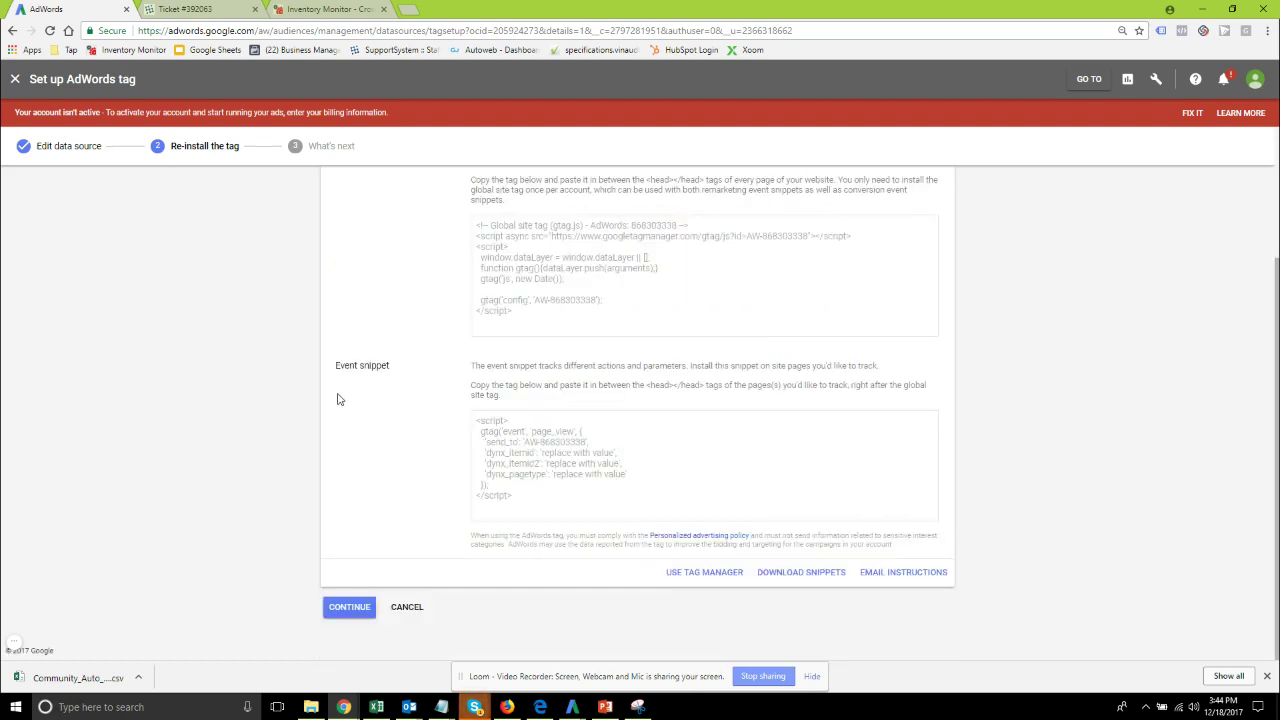
Cancel the tag reinstall, check the Audience lists, then bring up the setup checklist slide.
left_click(409, 607)
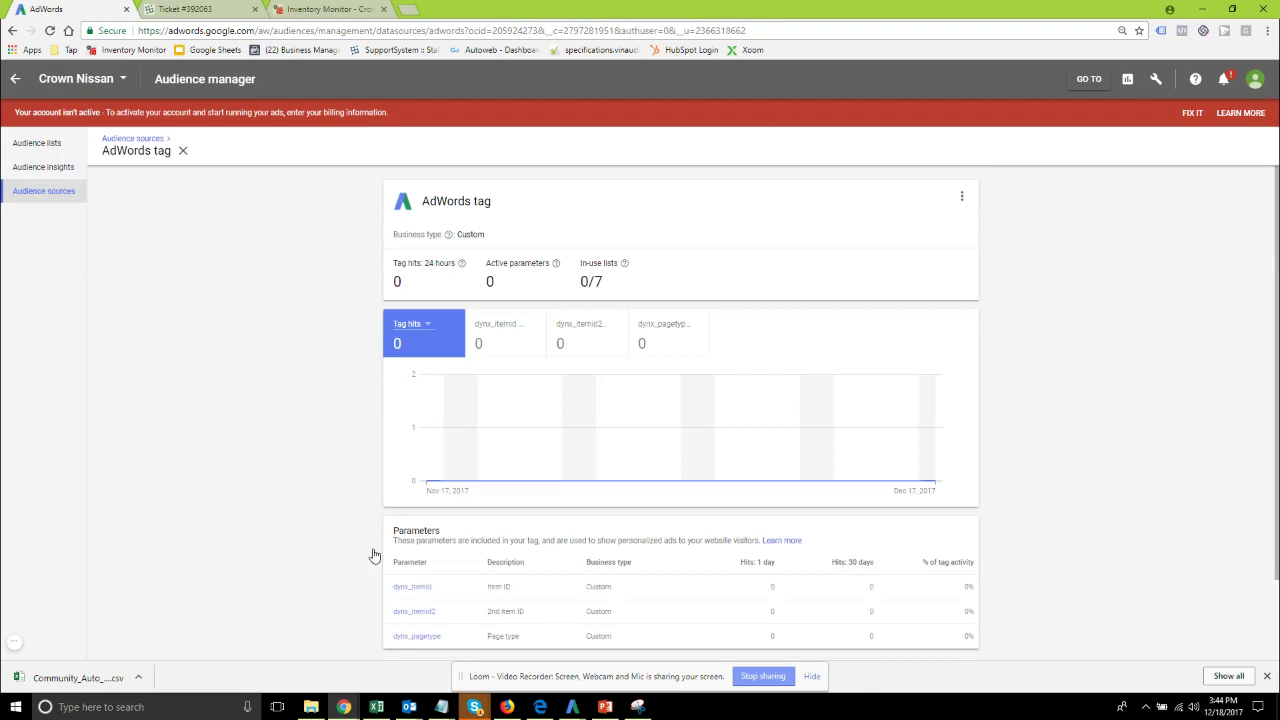
left_click(37, 143)
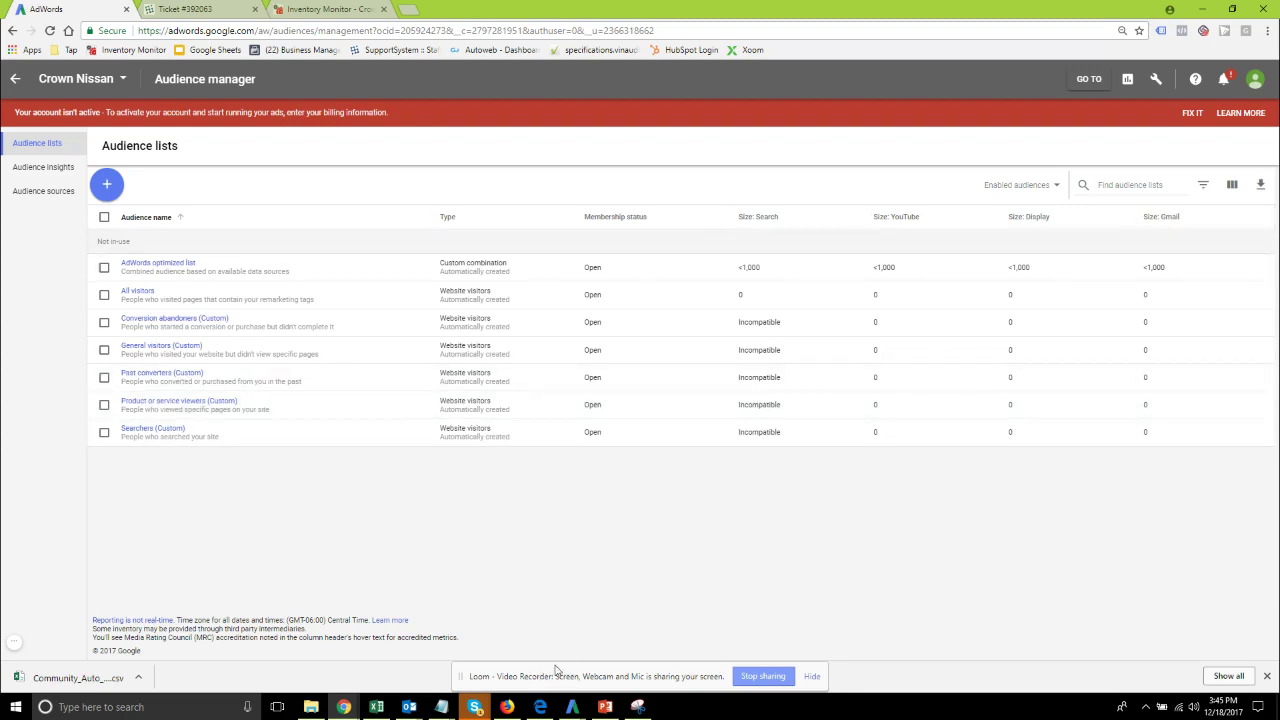
left_click(605, 707)
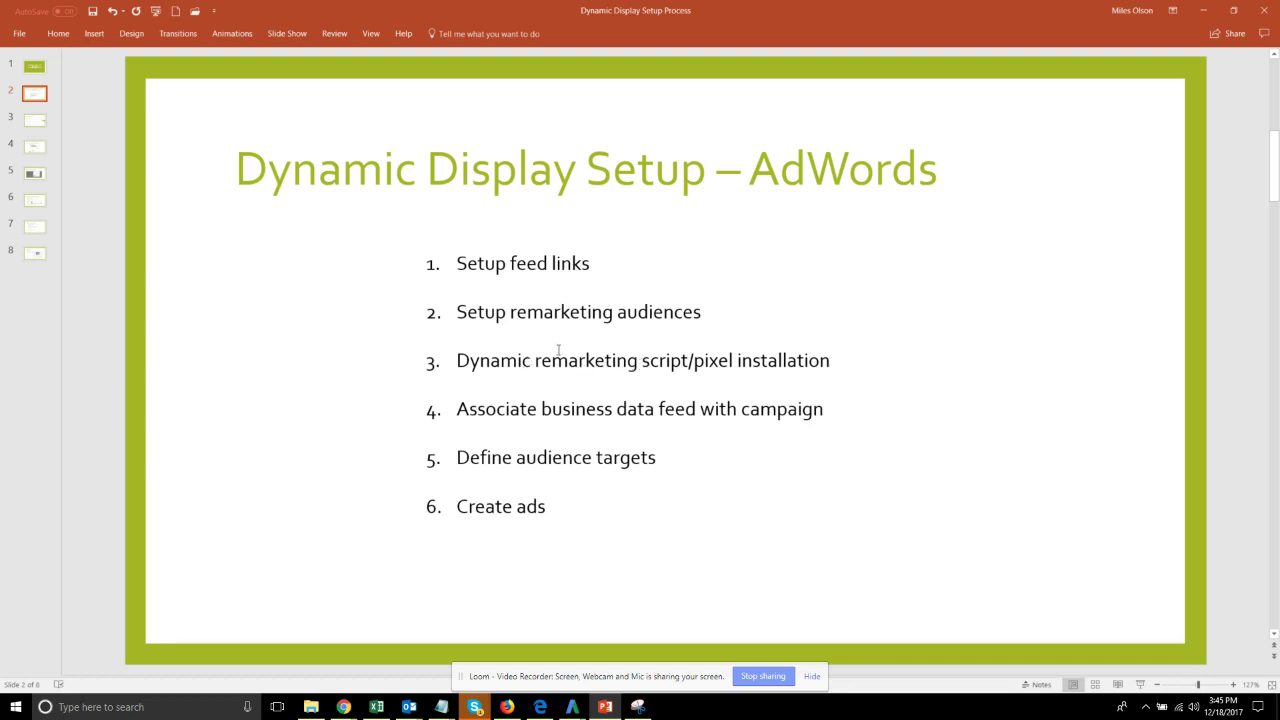
Go back to the browser's Inventory Monitor Crown Nissan feeds page.
key("alt+Tab")
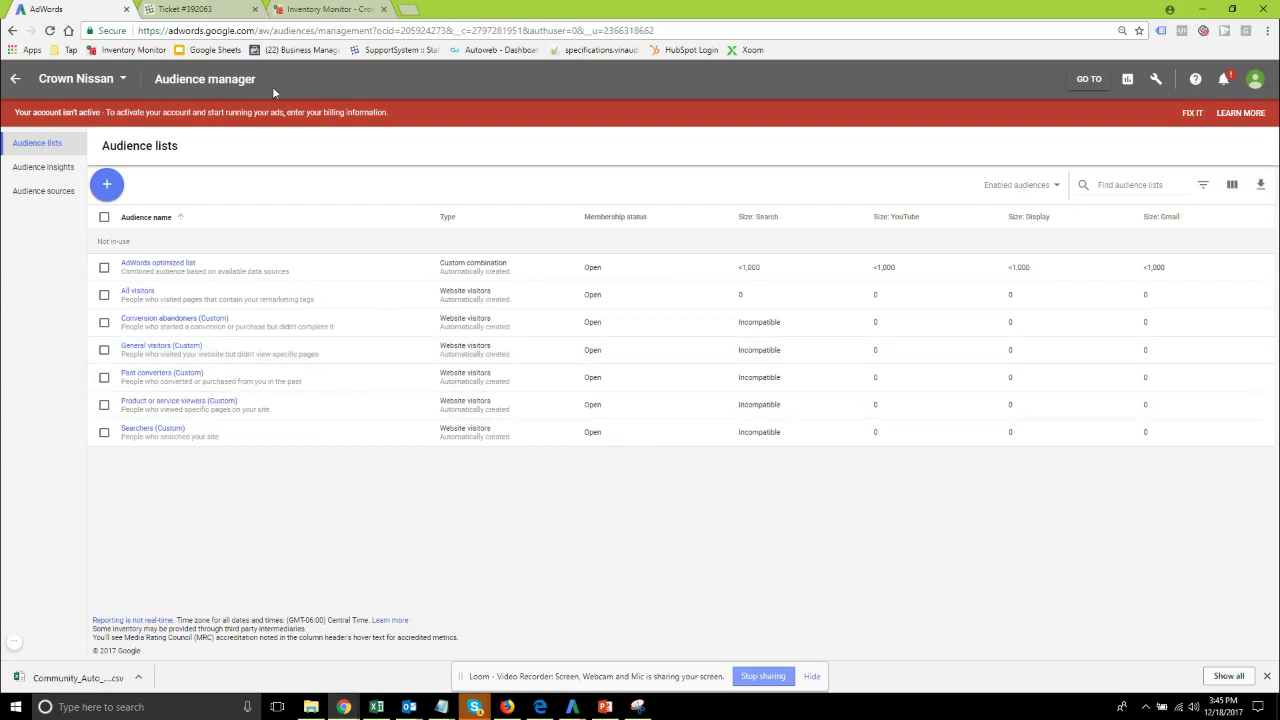
left_click(310, 9)
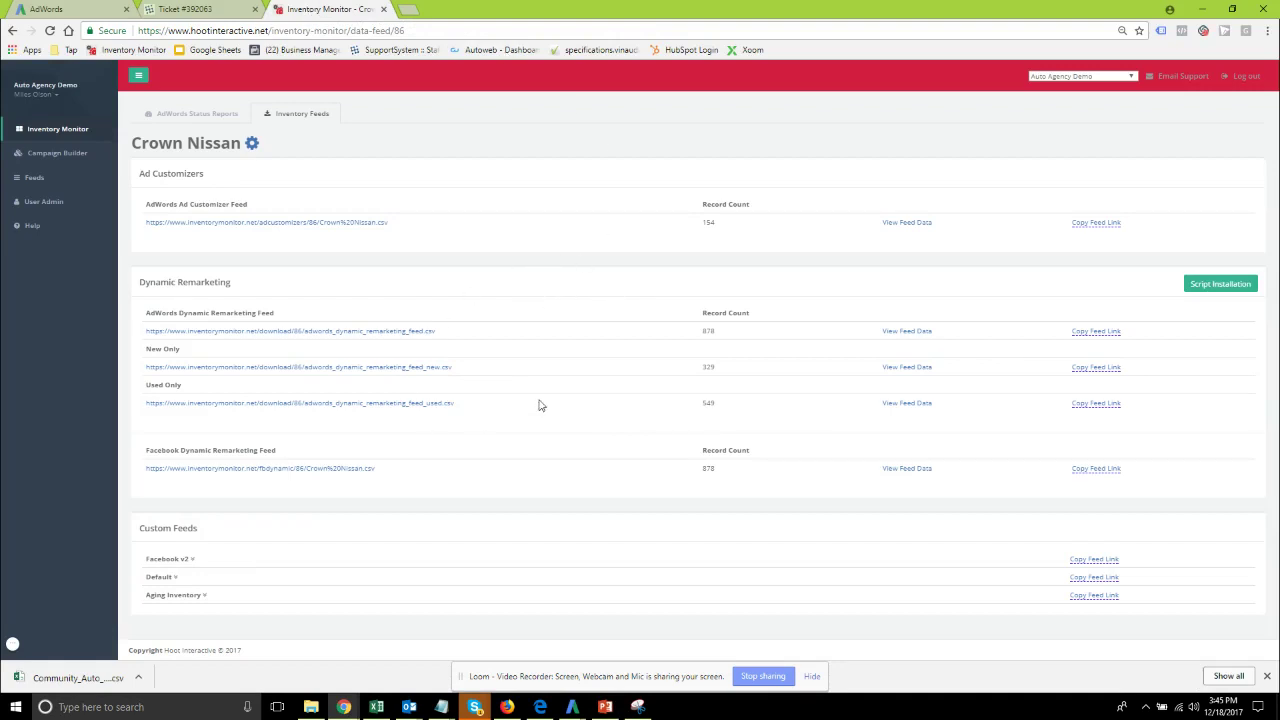
Review the dynamic remarketing script settings: AdWords script ID, Conversion ID and GTM publish privileges.
left_click(1208, 287)
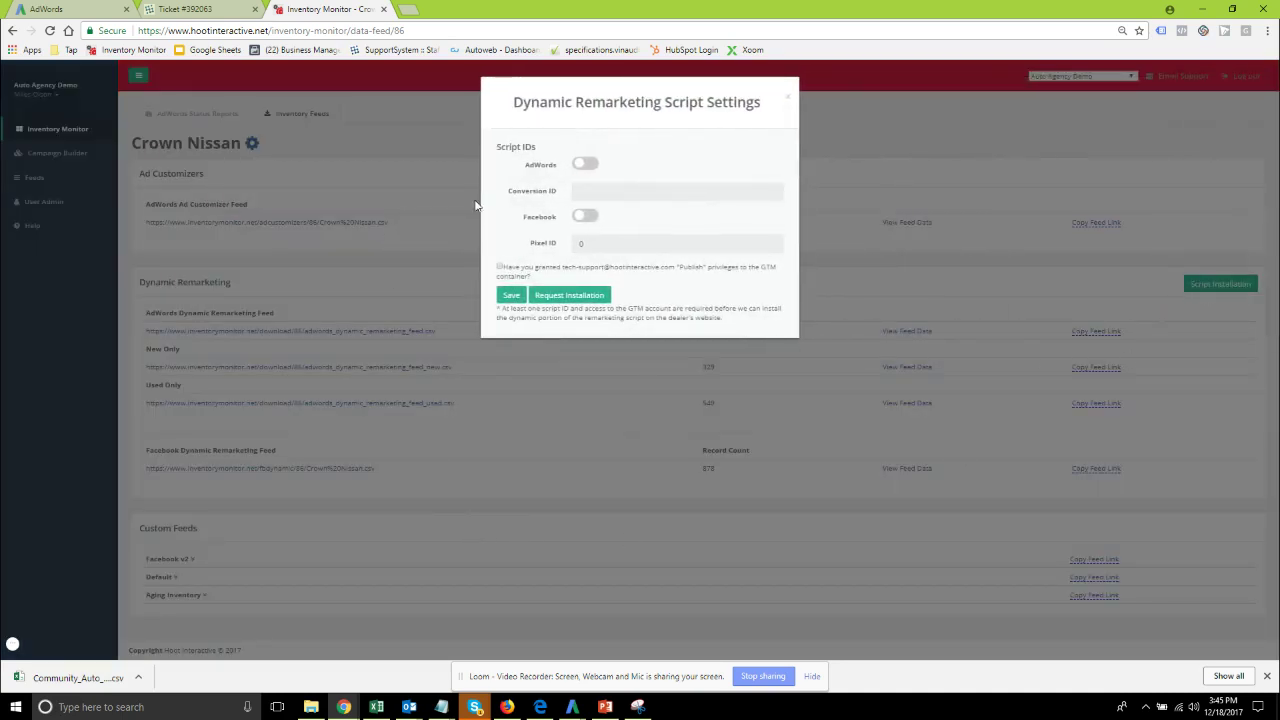
left_click(587, 166)
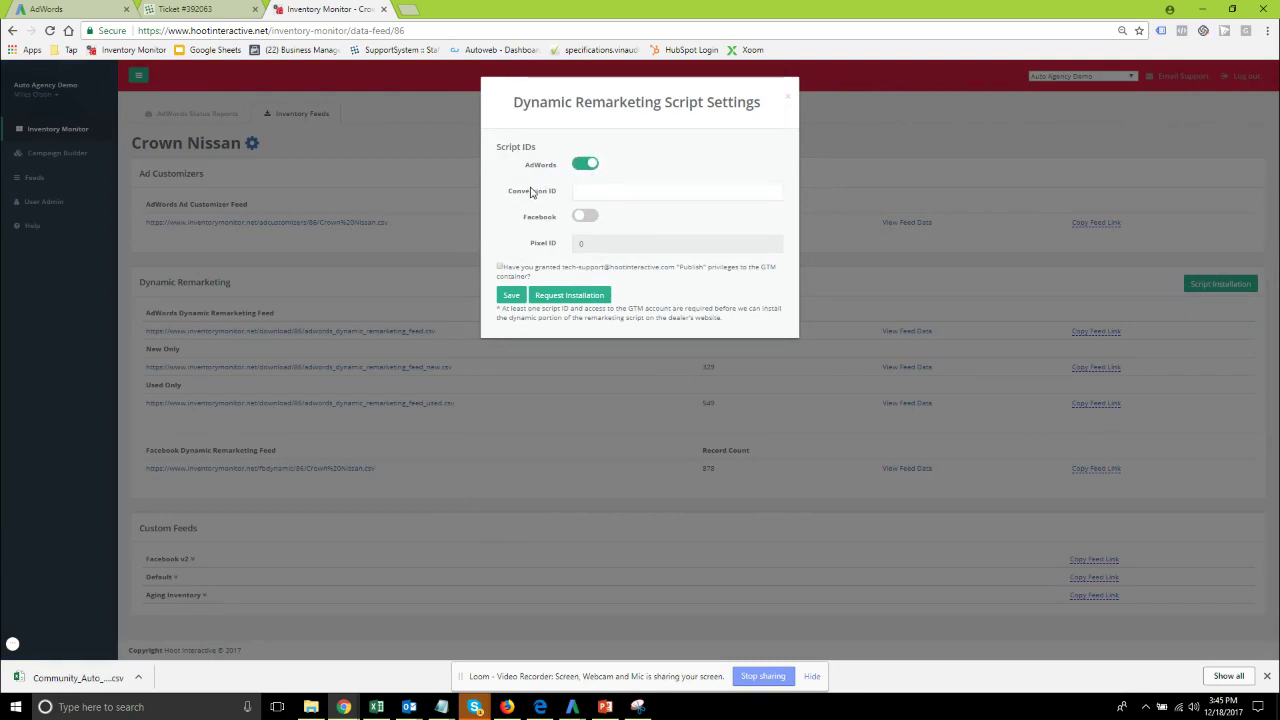
left_click(585, 193)
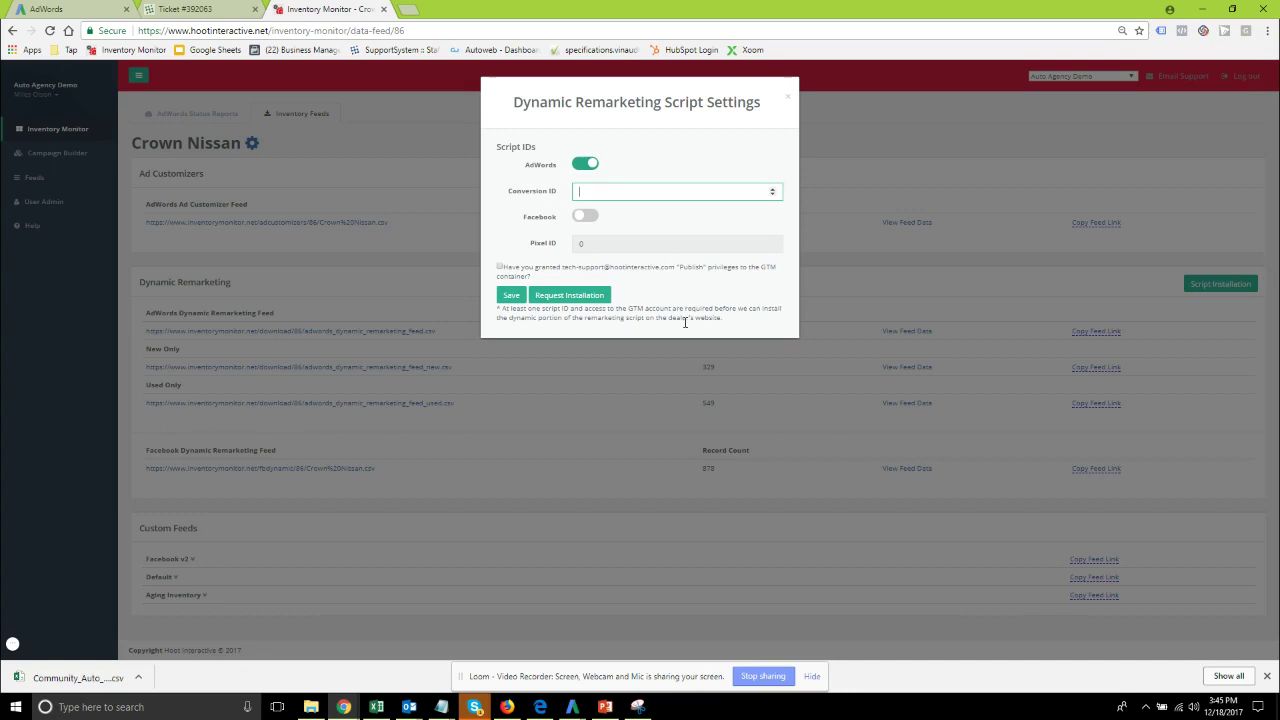
left_click(499, 268)
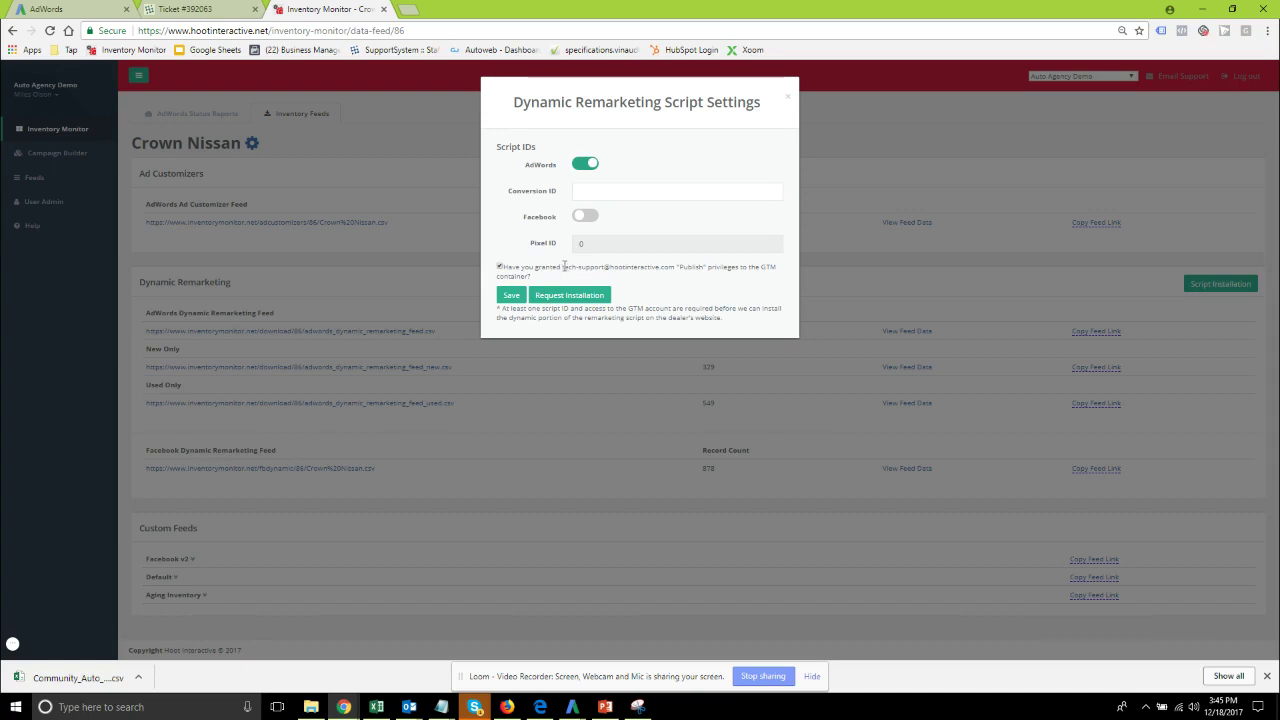
left_click_drag(564, 266, 670, 280)
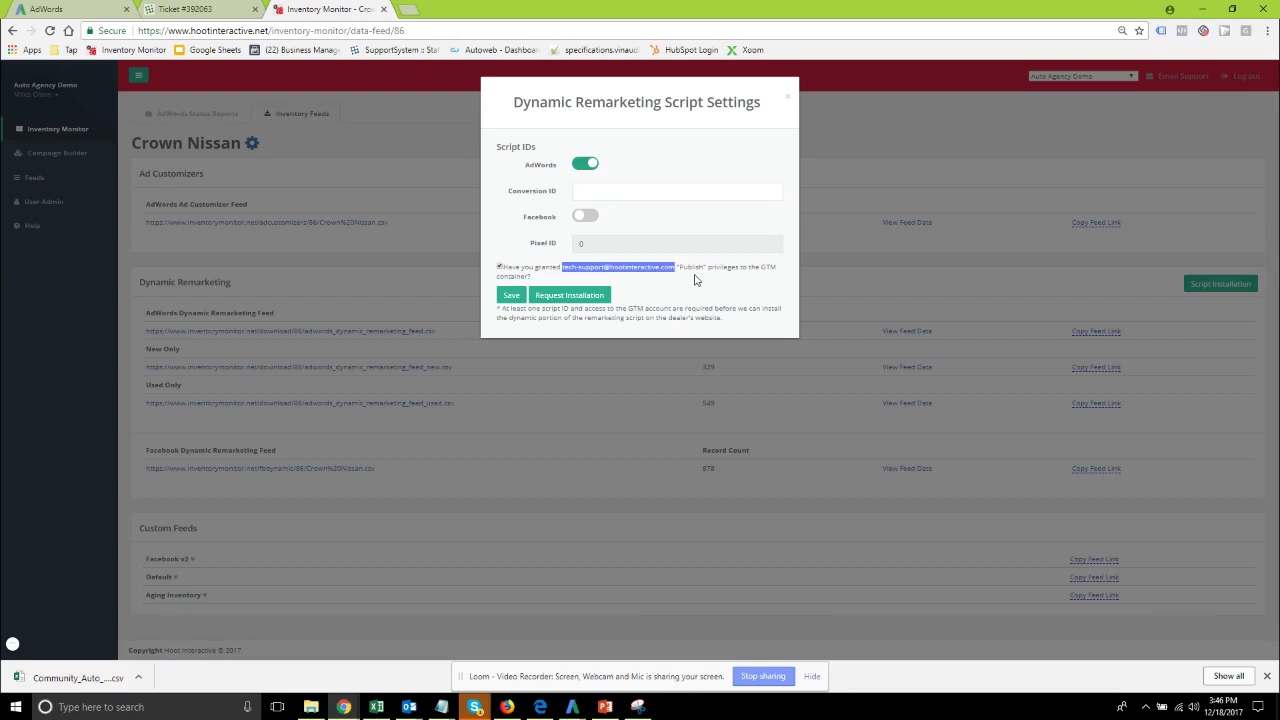
left_click(696, 280)
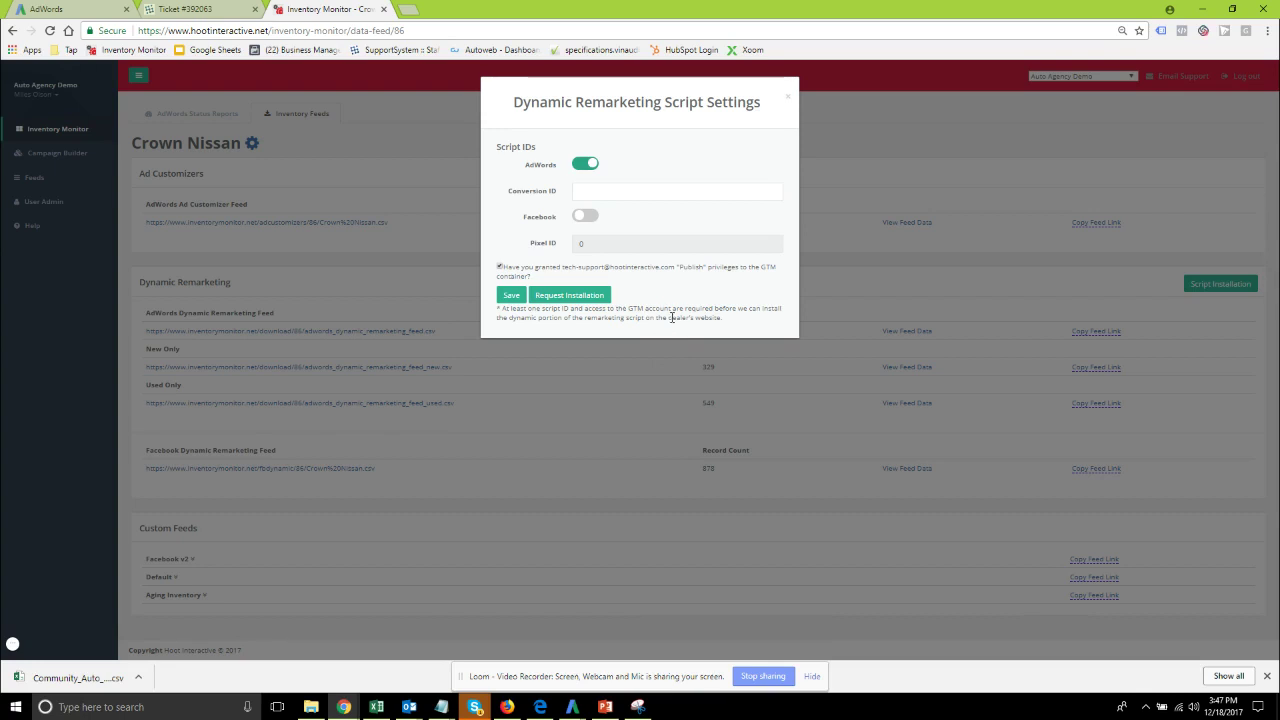
left_click(788, 97)
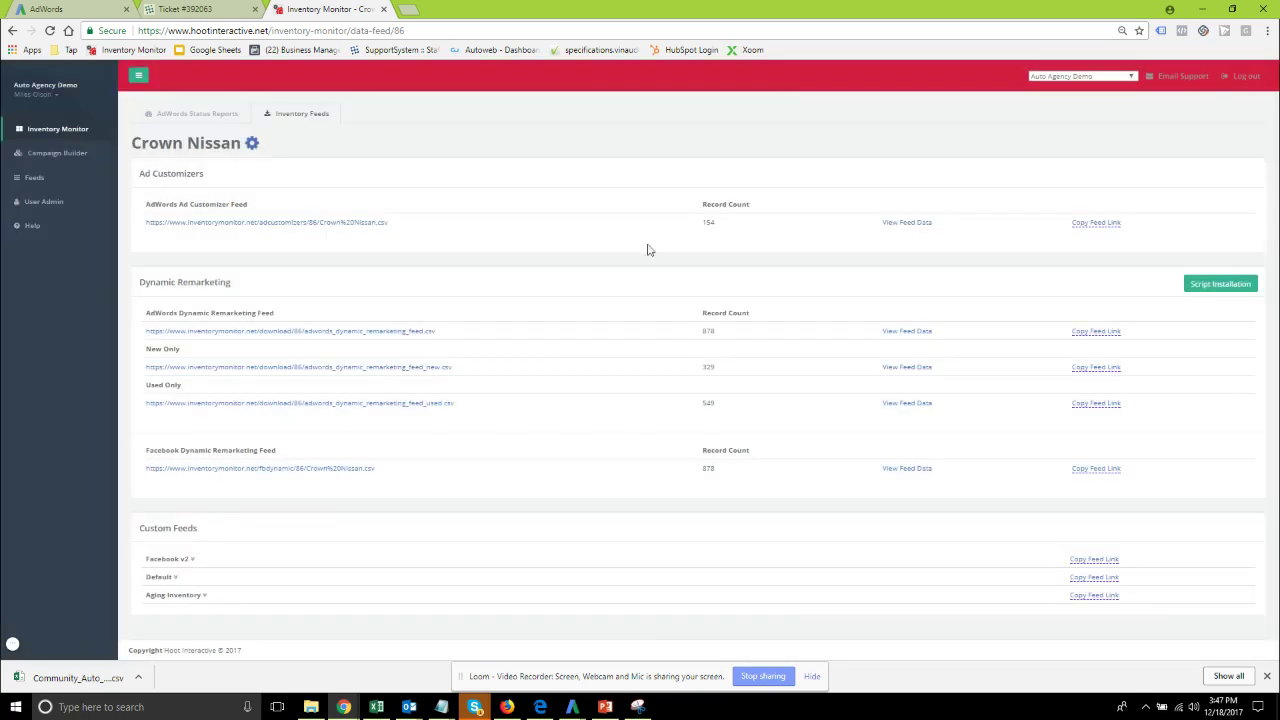
Glance at the checklist slides, then bring up the AdWords audience lists.
key("alt+Tab")
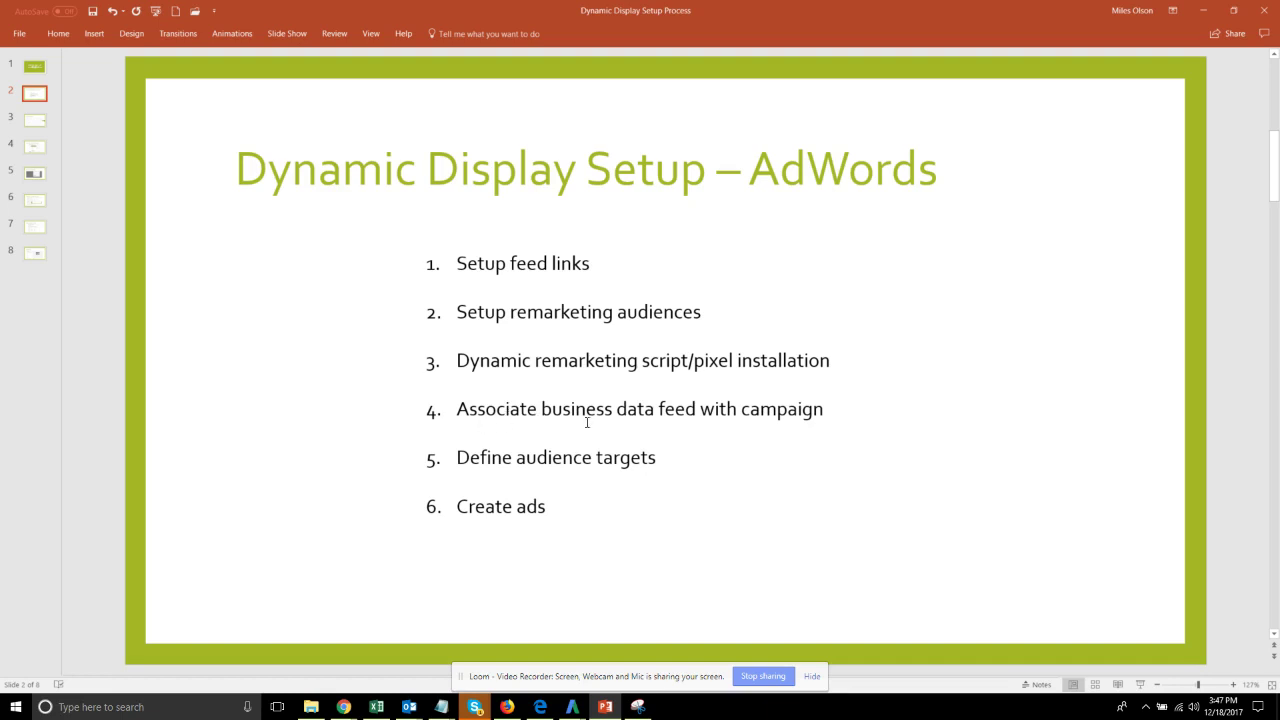
key("alt+Tab")
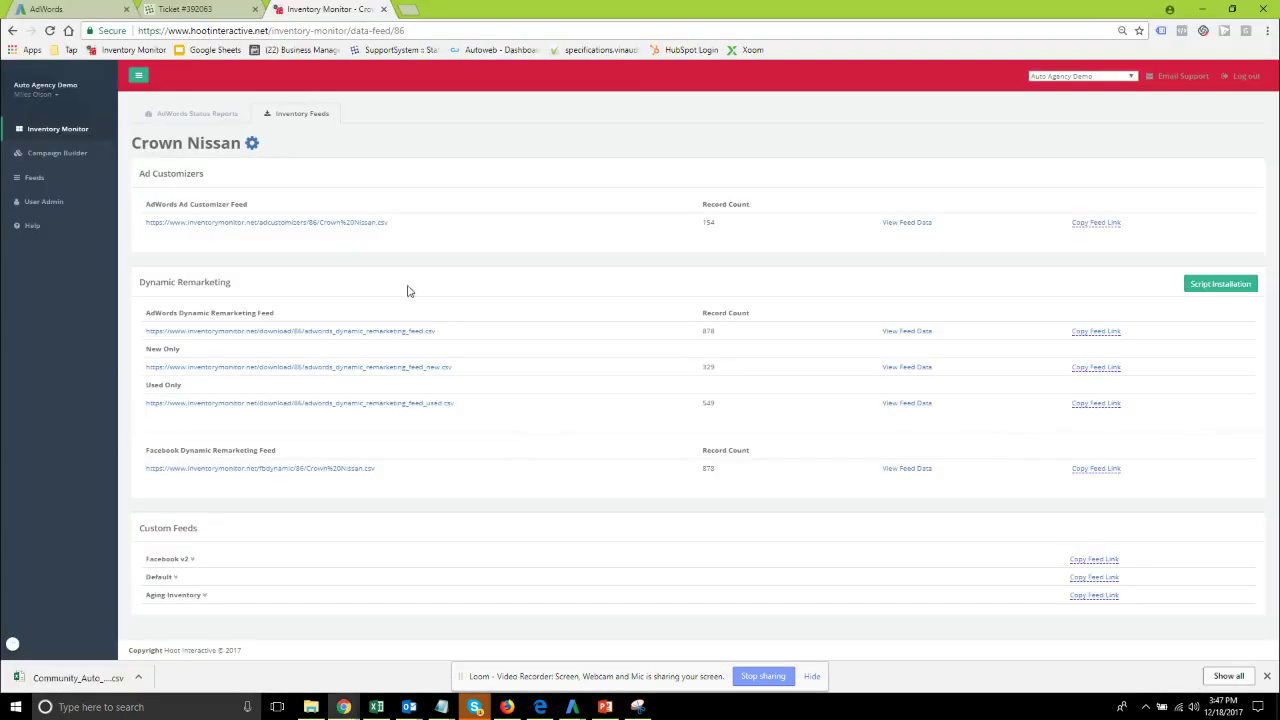
left_click(67, 8)
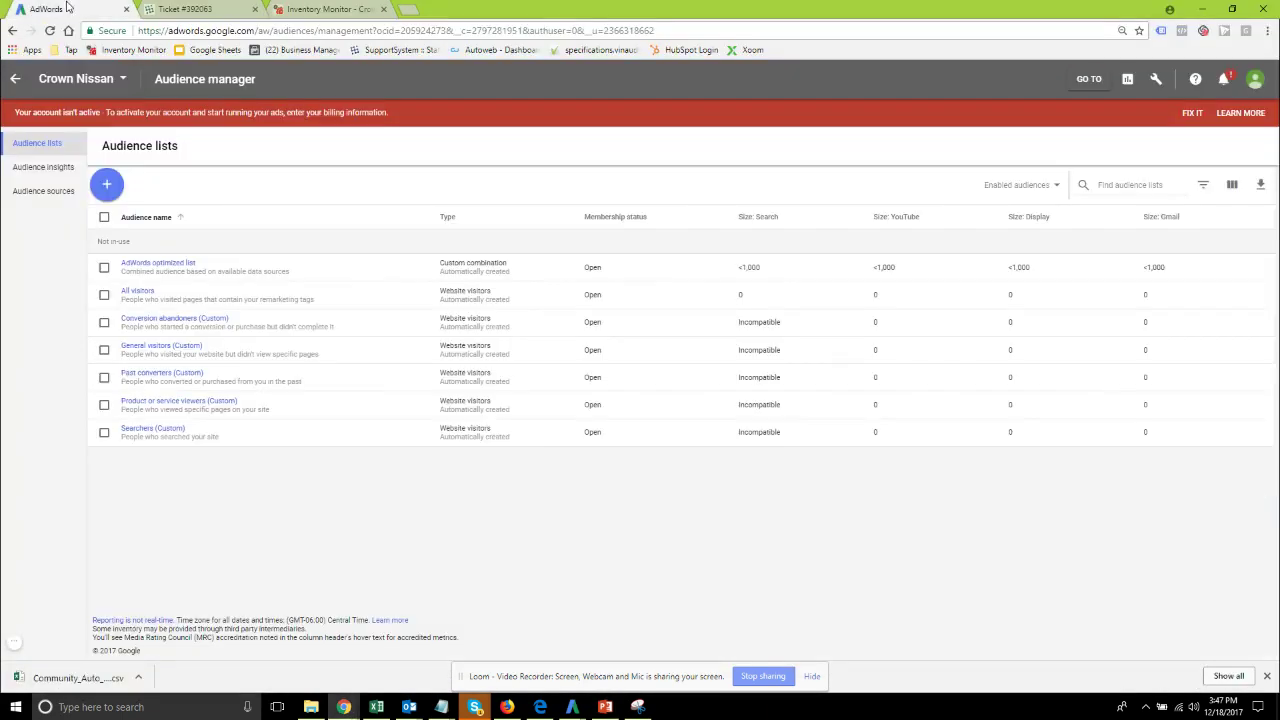
Filter the campaign list to Display campaigns and open the Dynamic Display campaign's Settings page.
left_click(15, 80)
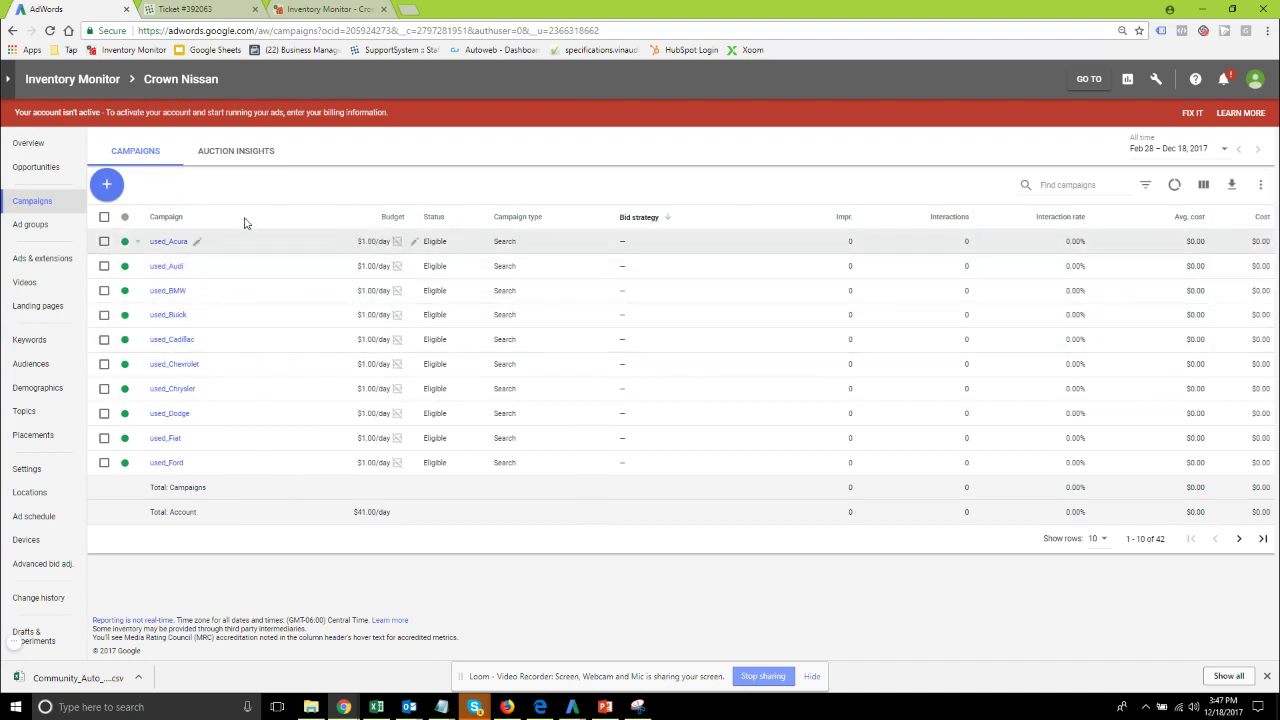
left_click(8, 78)
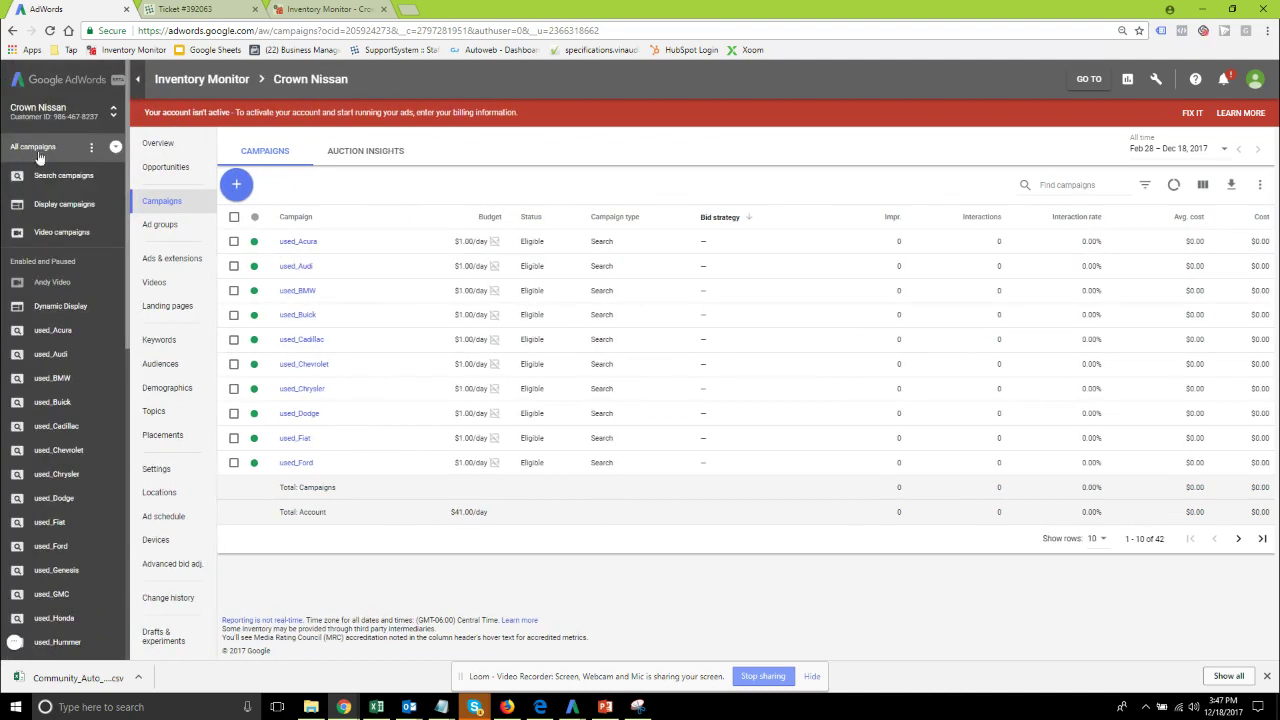
left_click(60, 205)
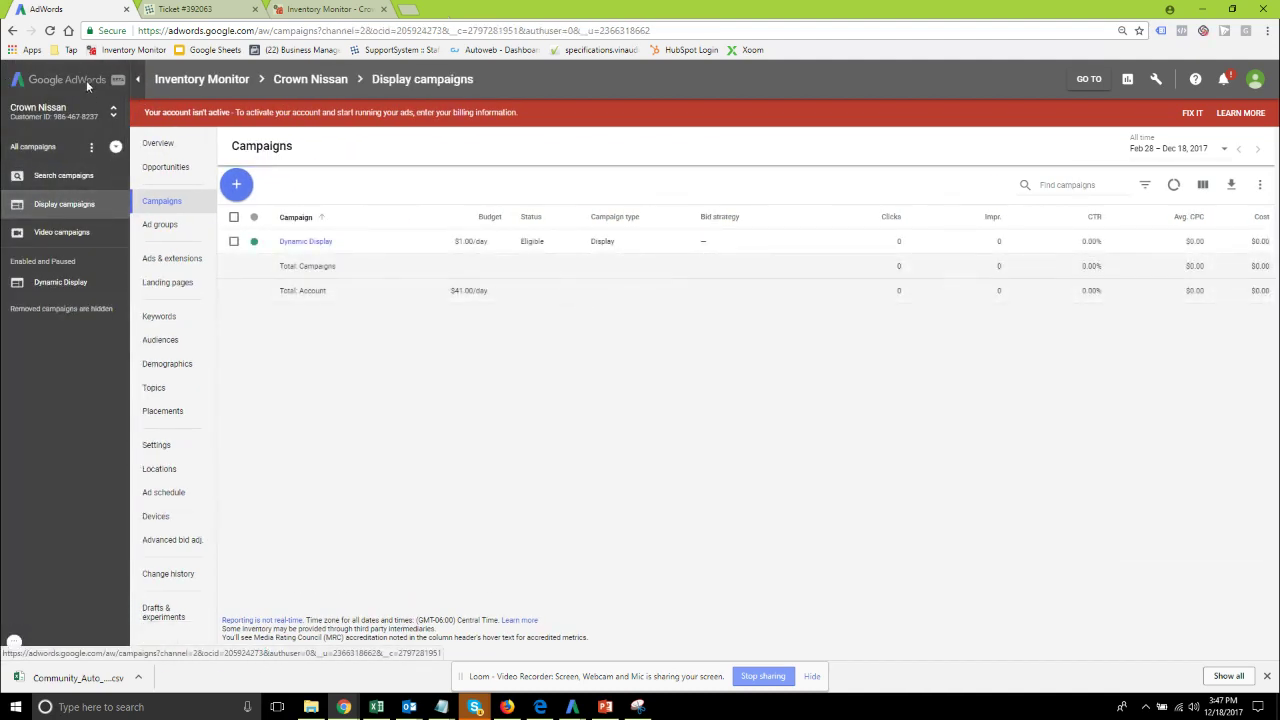
left_click(138, 79)
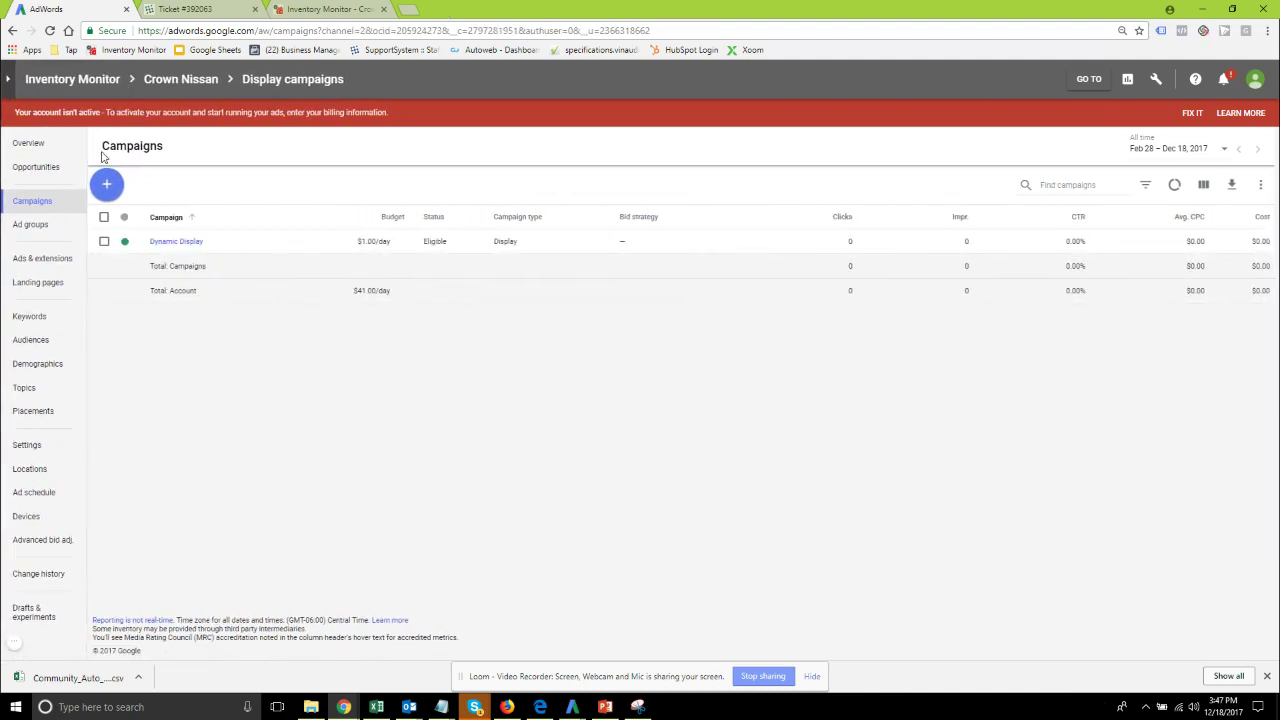
left_click(178, 242)
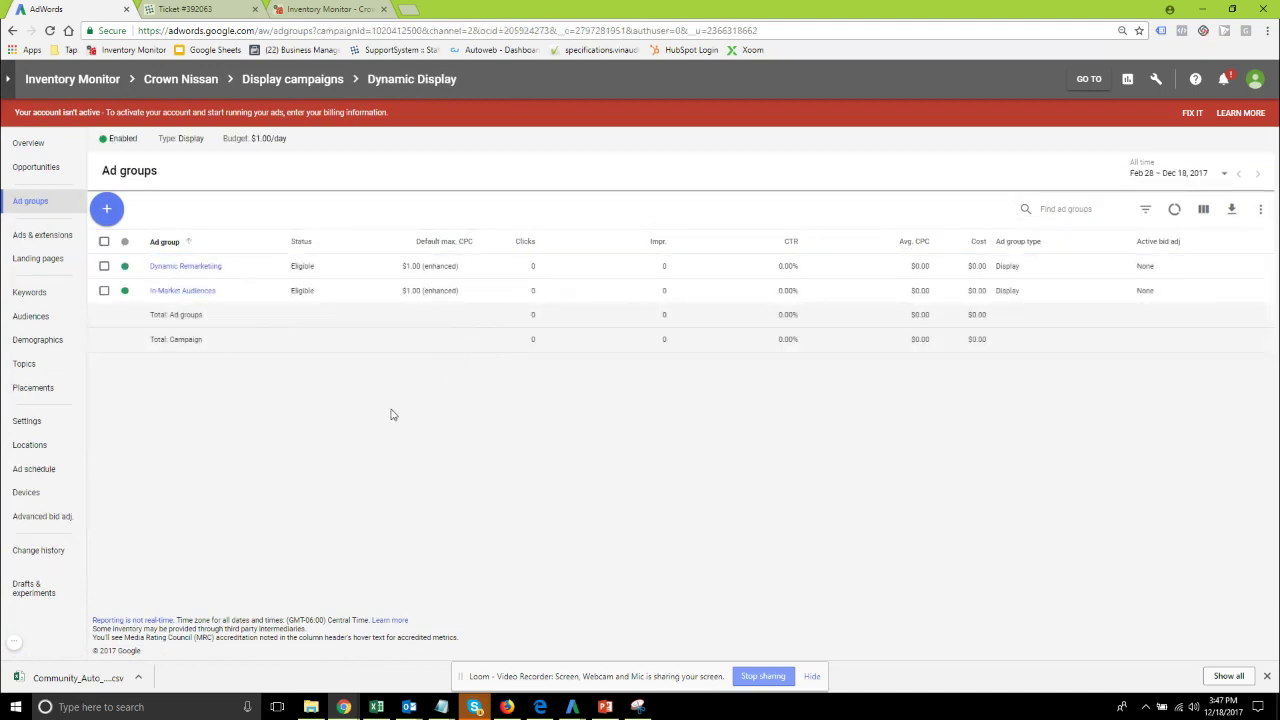
left_click(27, 423)
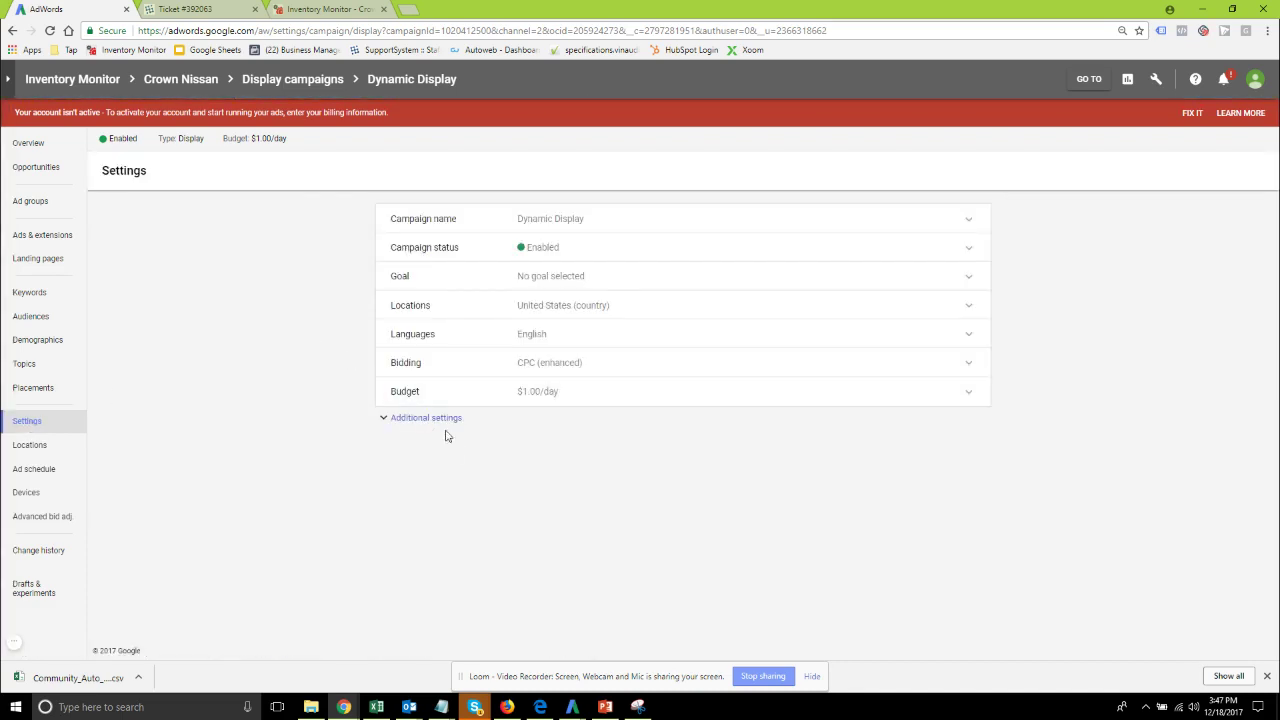
Under Additional settings > Dynamic ads, select the Dynamic Display Test data feed and save.
left_click(450, 419)
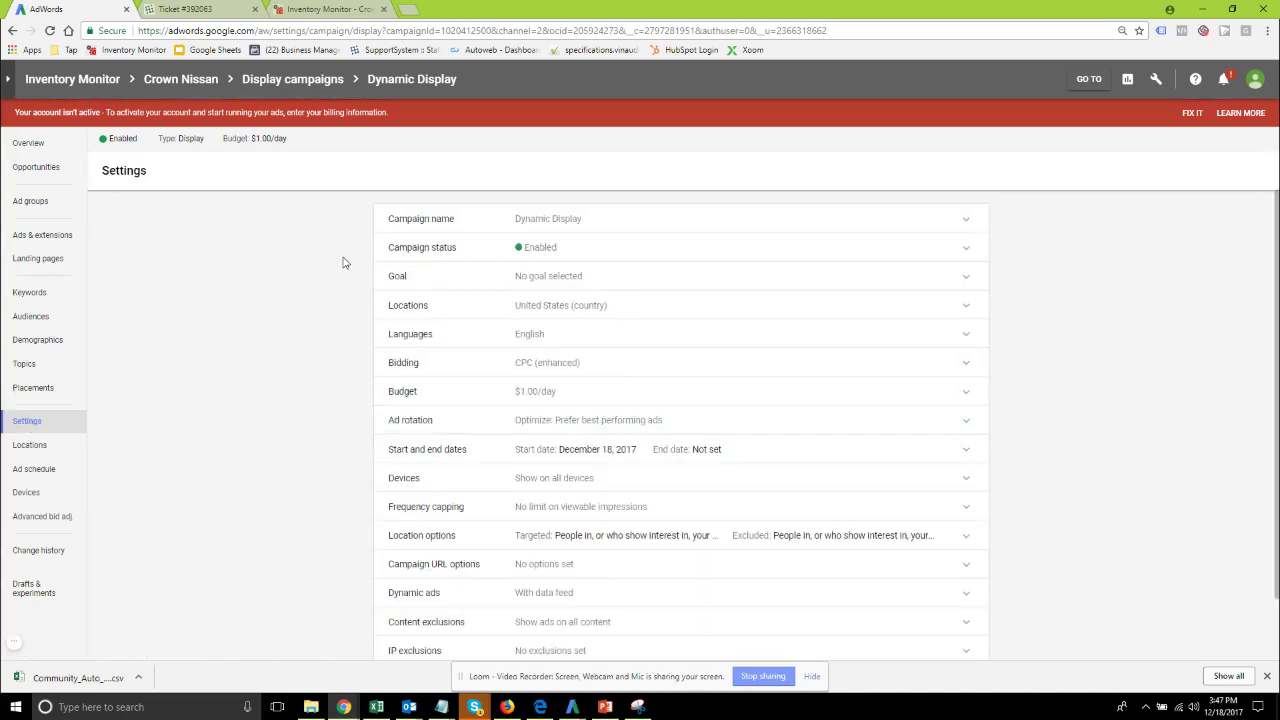
scroll(343, 263, "down", 1)
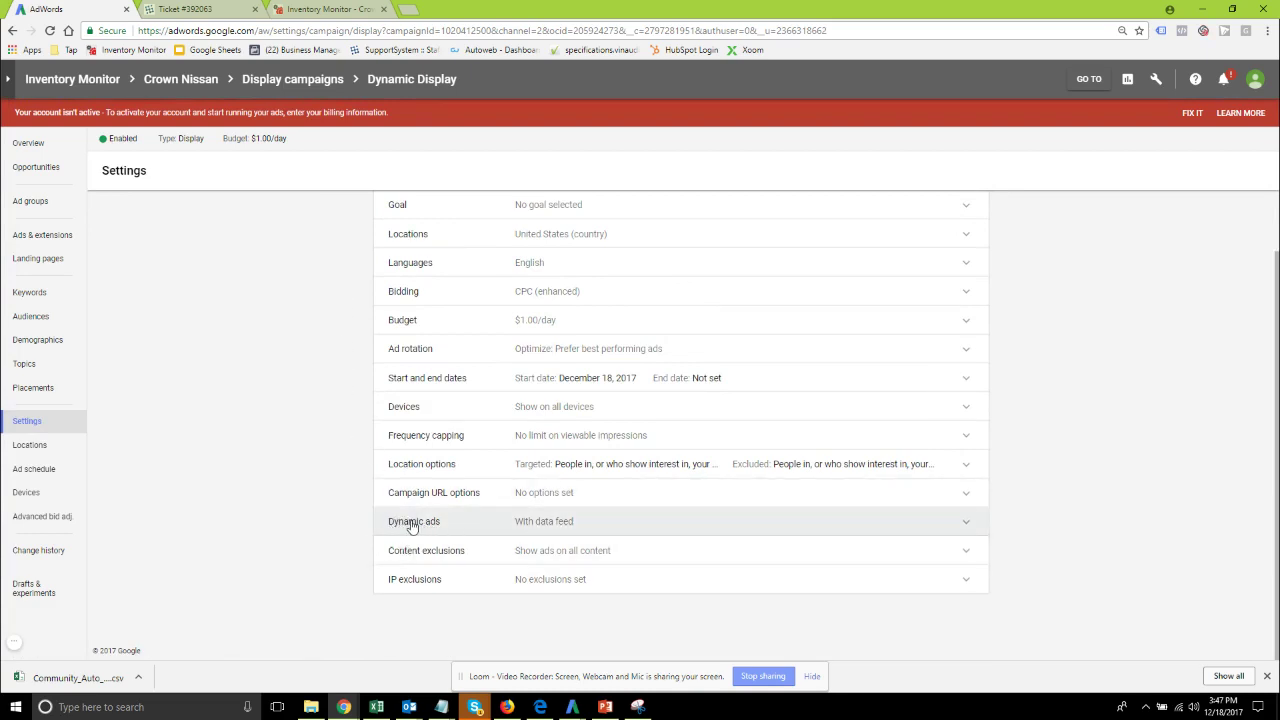
left_click(762, 534)
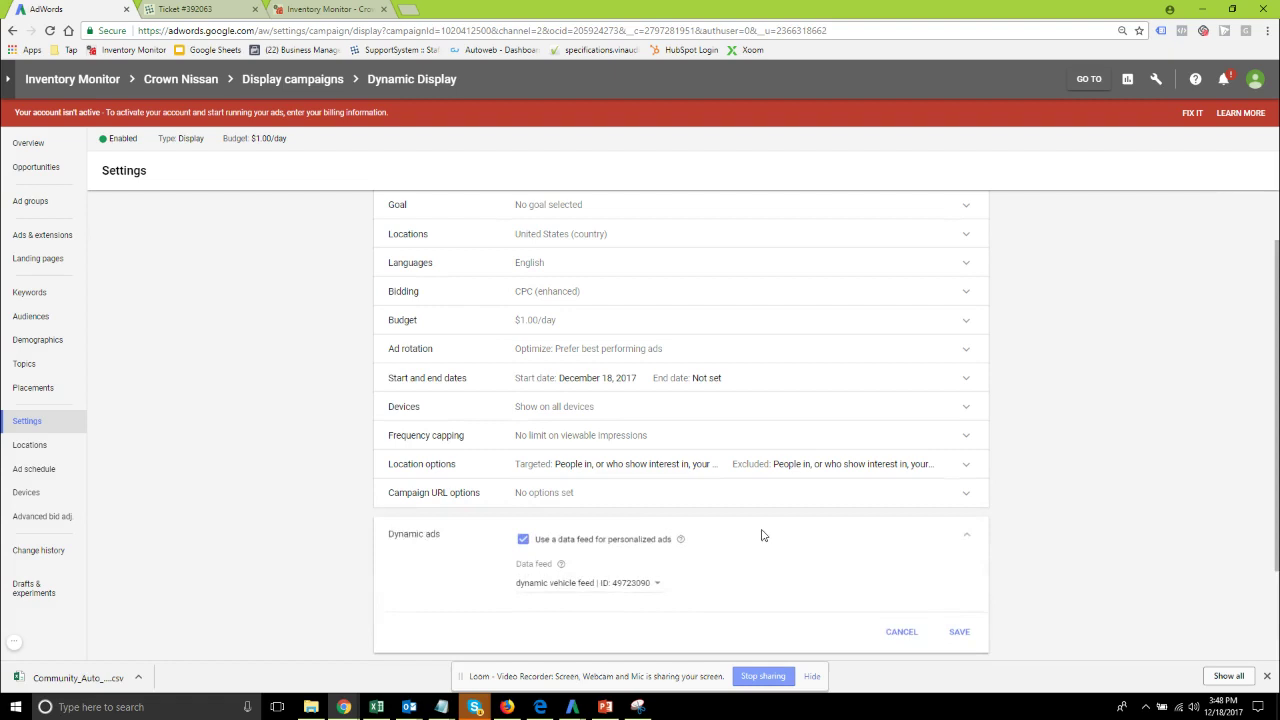
scroll(826, 503, "down", 2)
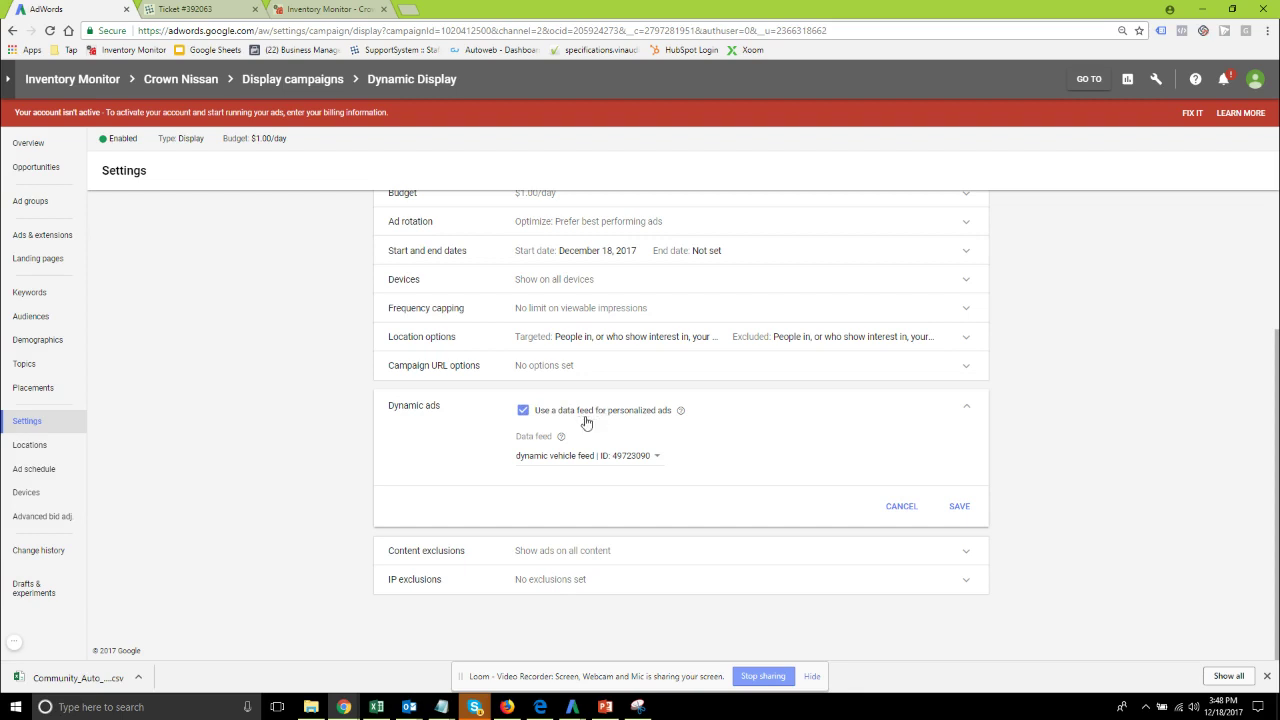
left_click(622, 461)
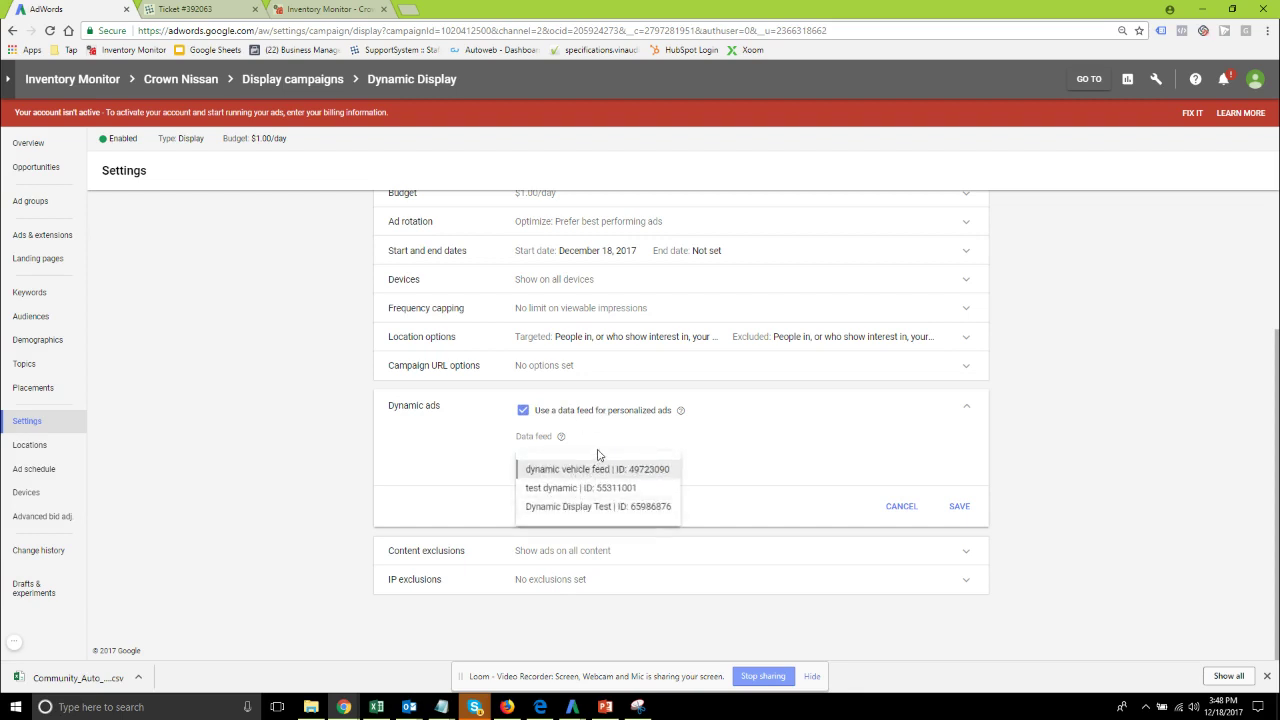
left_click(562, 511)
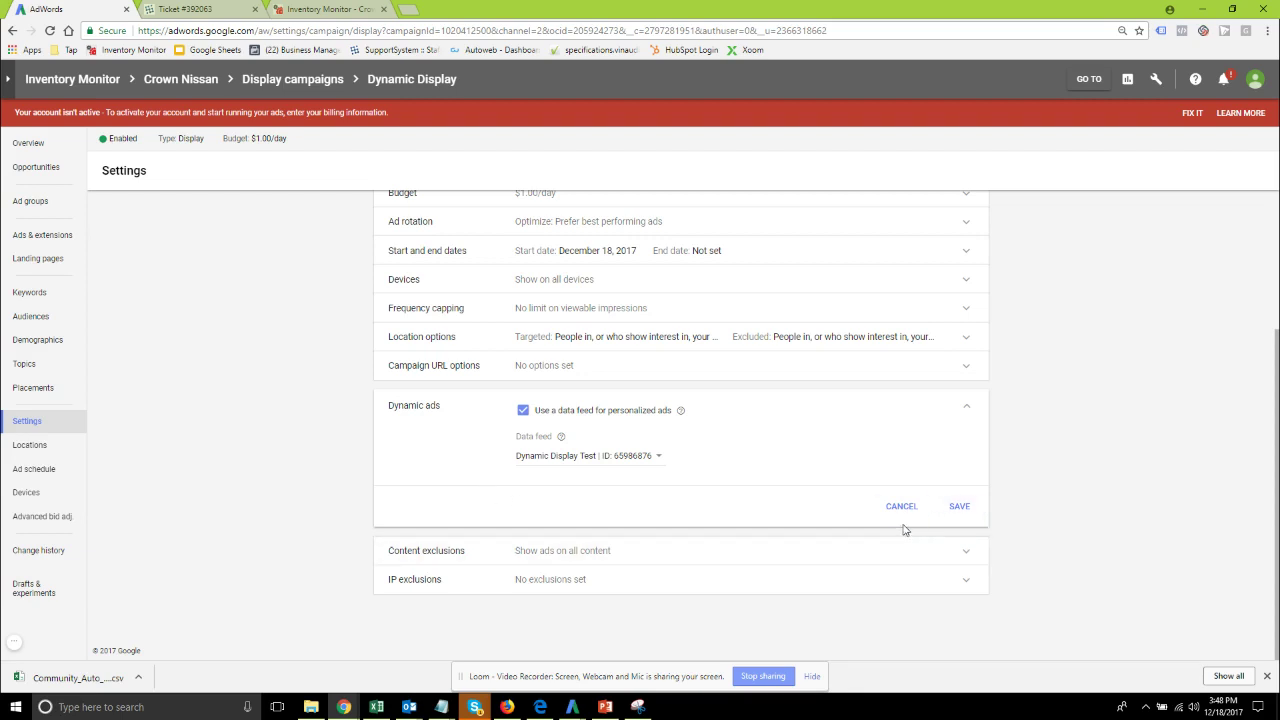
left_click(955, 506)
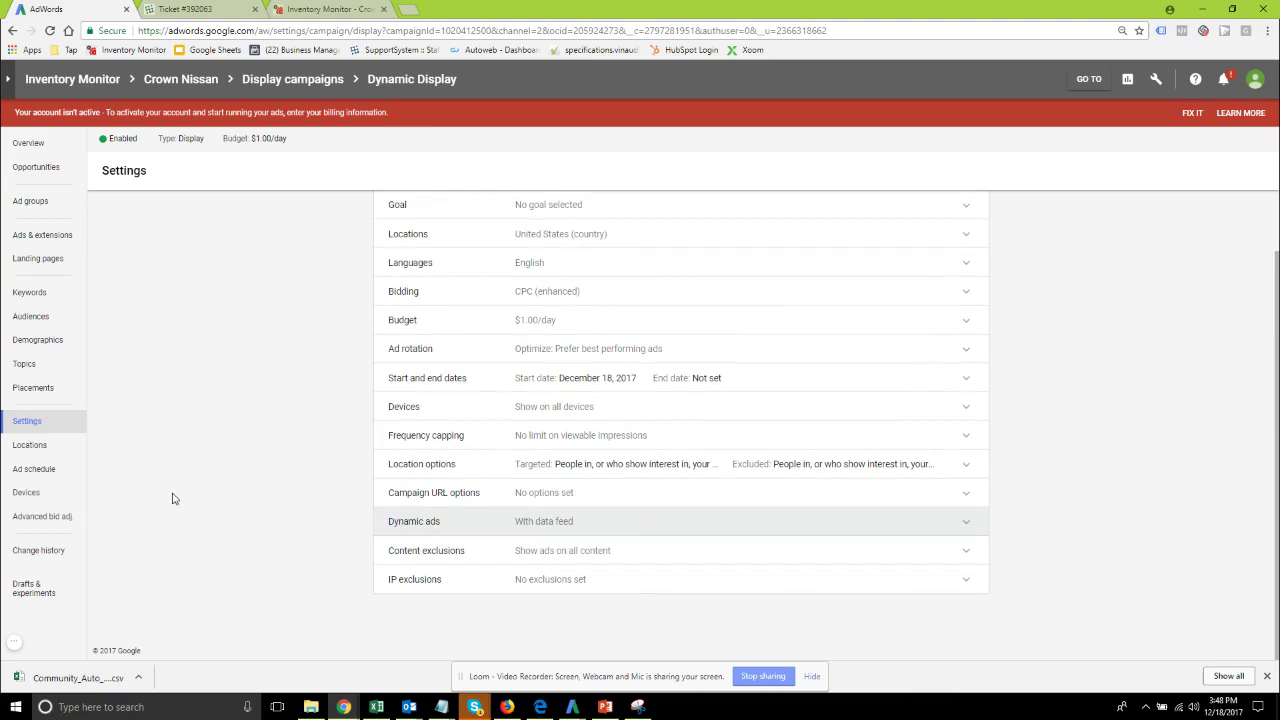
key("alt+Tab")
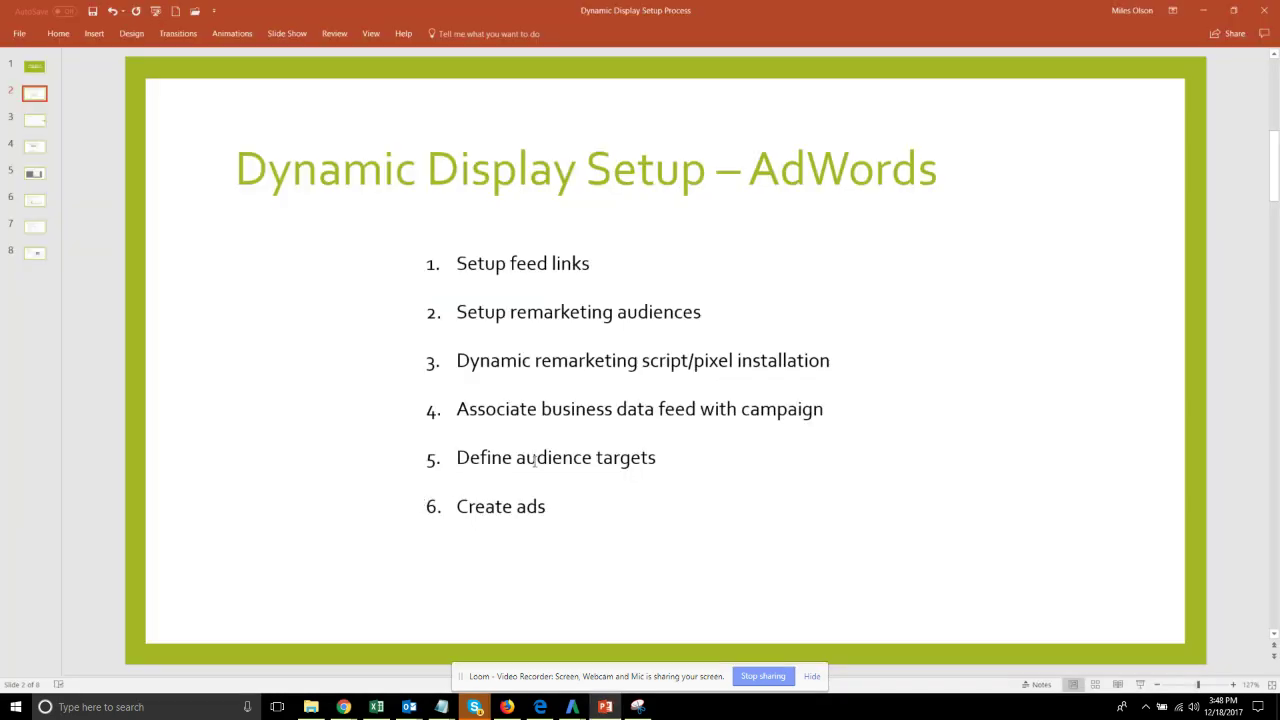
Start adding audiences on the campaign's Audiences page for the Dynamic Remarketing ad group.
key("alt+Tab")
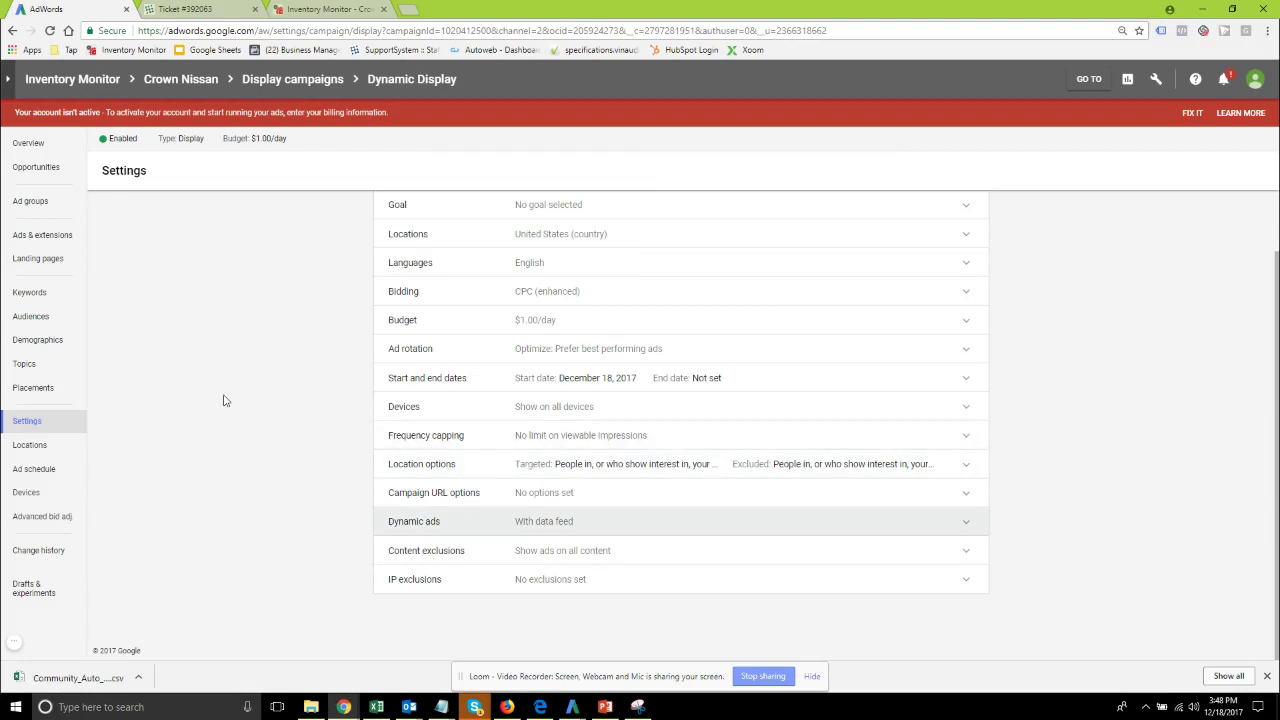
left_click(30, 318)
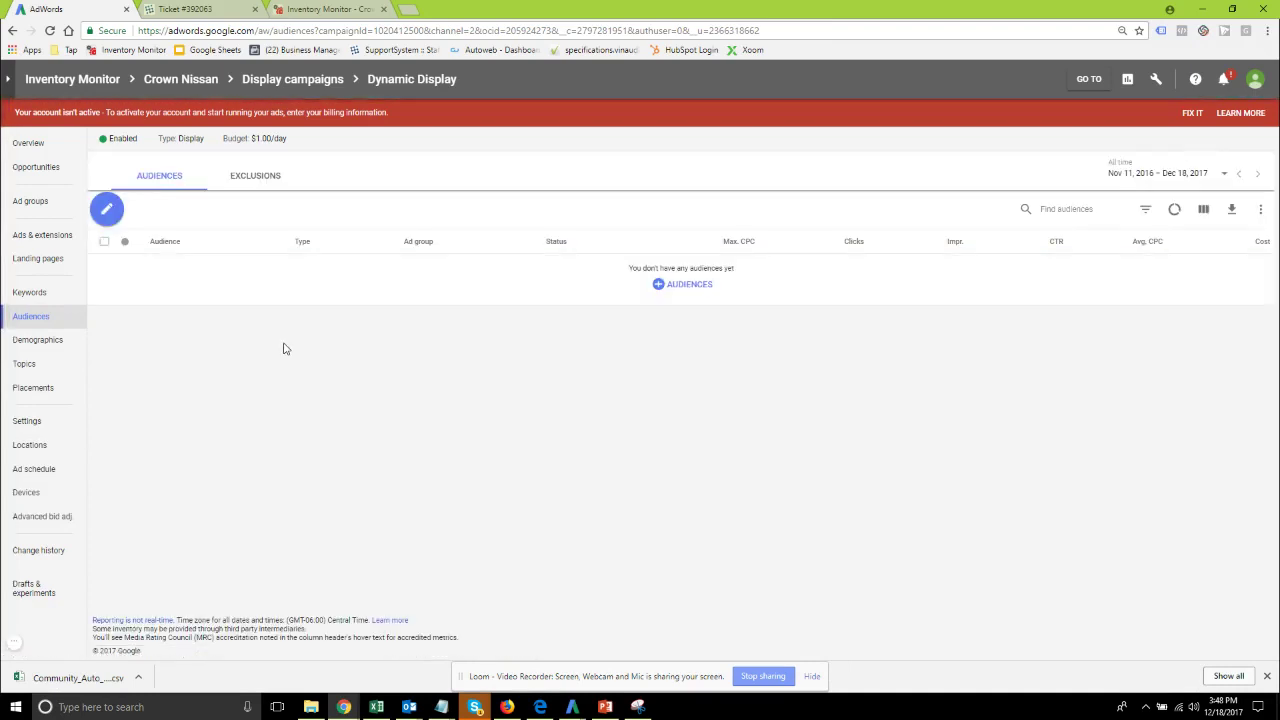
left_click(672, 286)
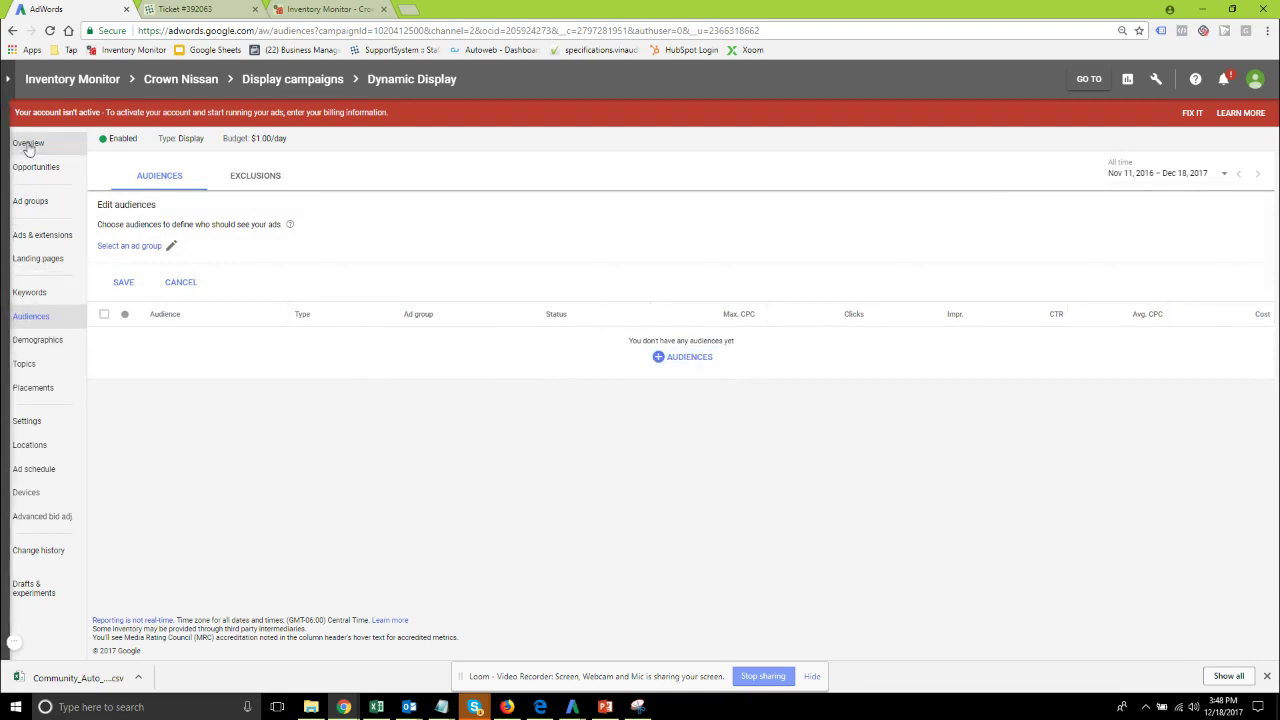
left_click(120, 248)
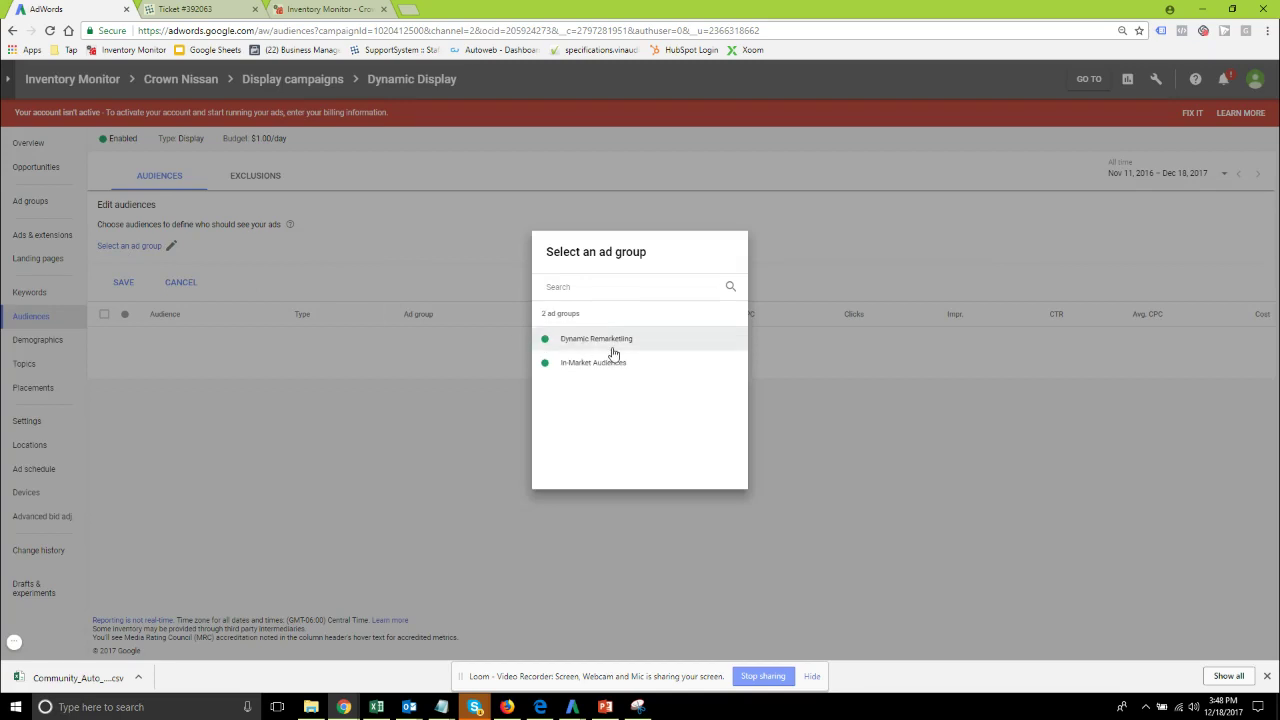
left_click(613, 342)
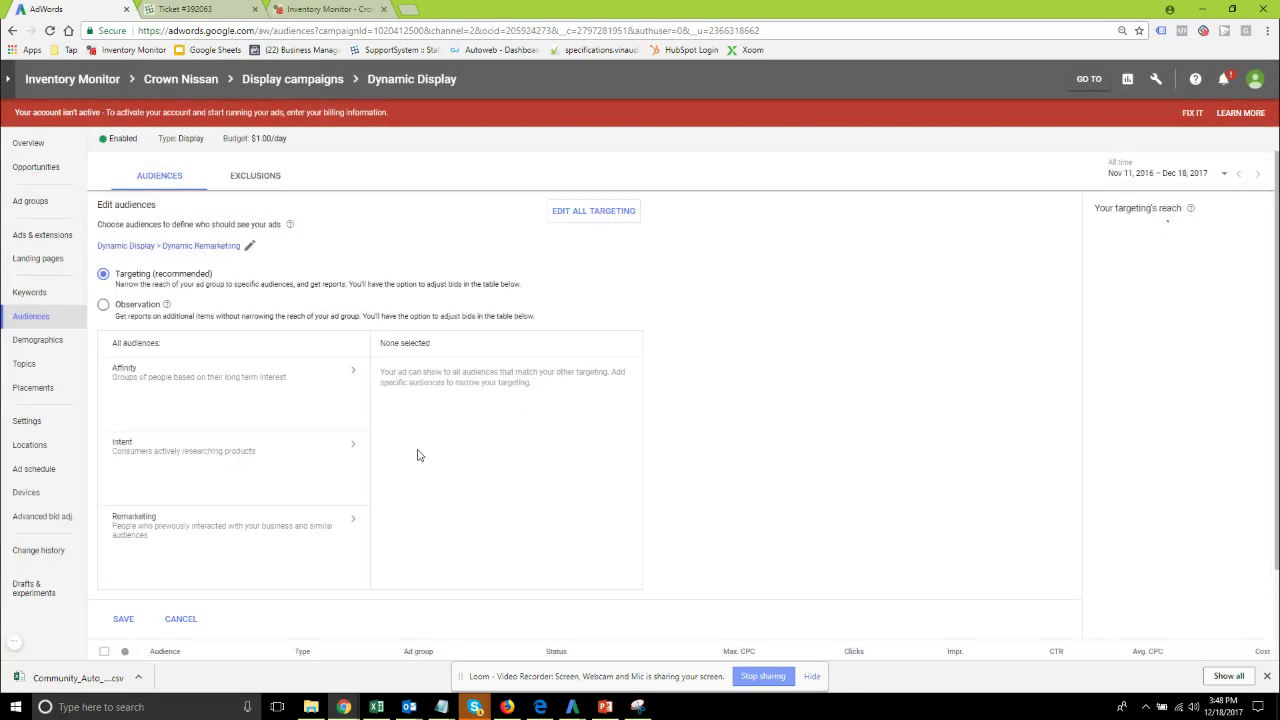
Browse Remarketing > Website visitors, try the Product or service viewers audience, then return to all categories.
scroll(217, 334, "down", 2)
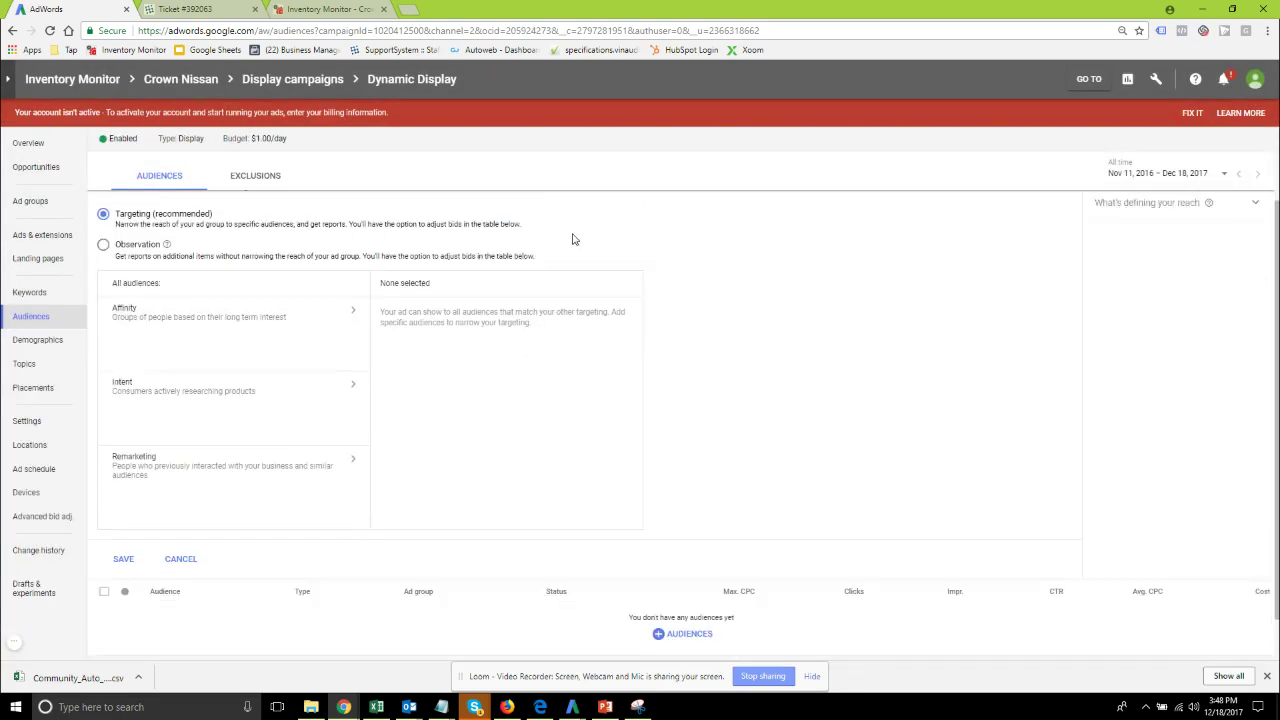
left_click(229, 414)
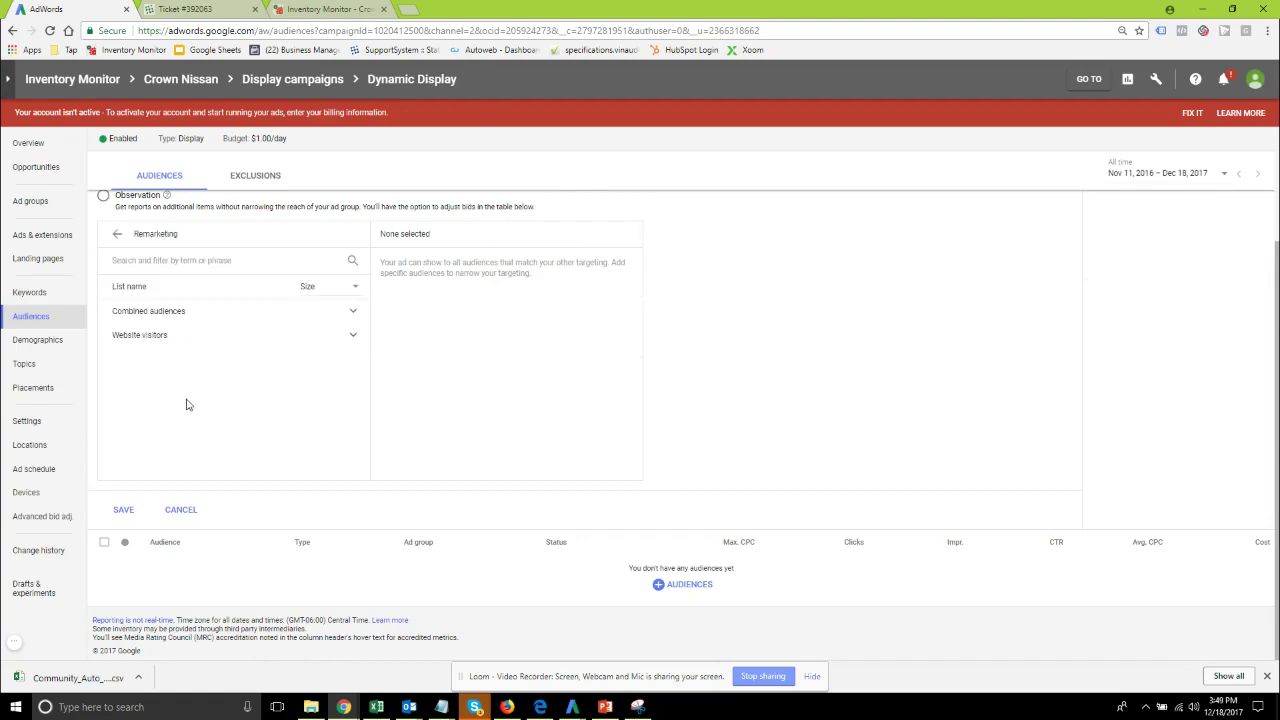
left_click(200, 340)
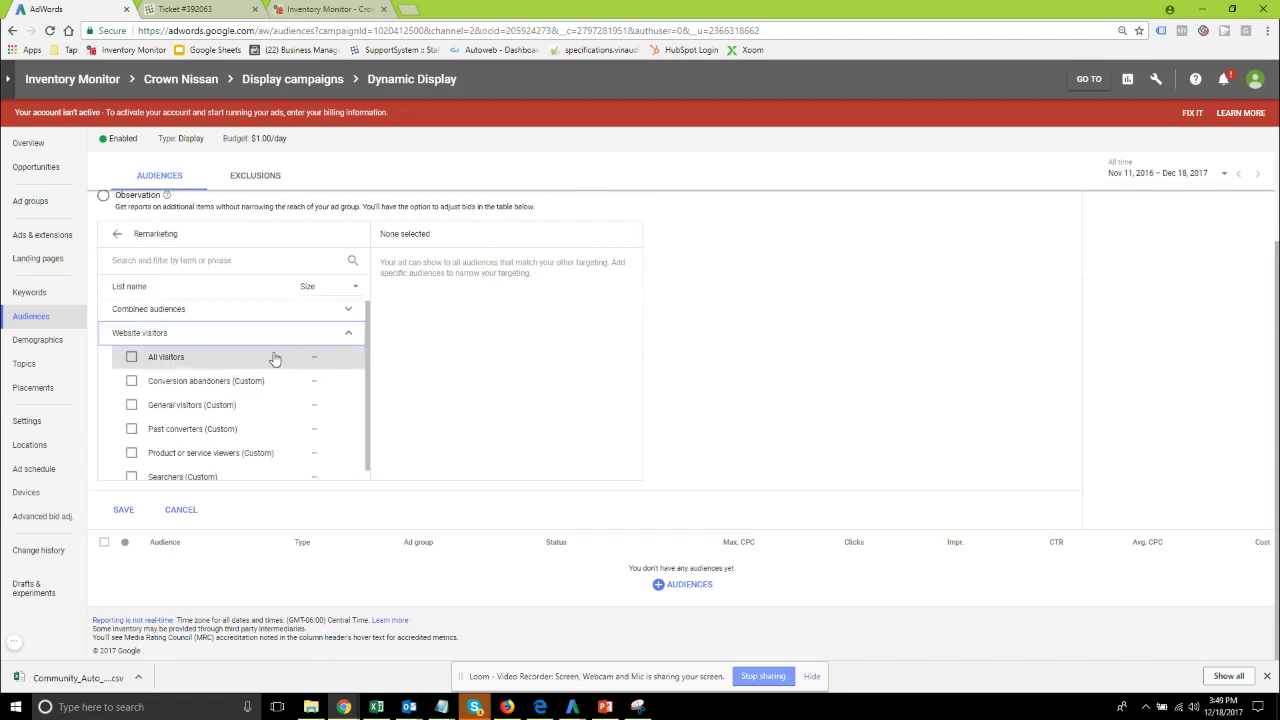
scroll(270, 360, "down", 1)
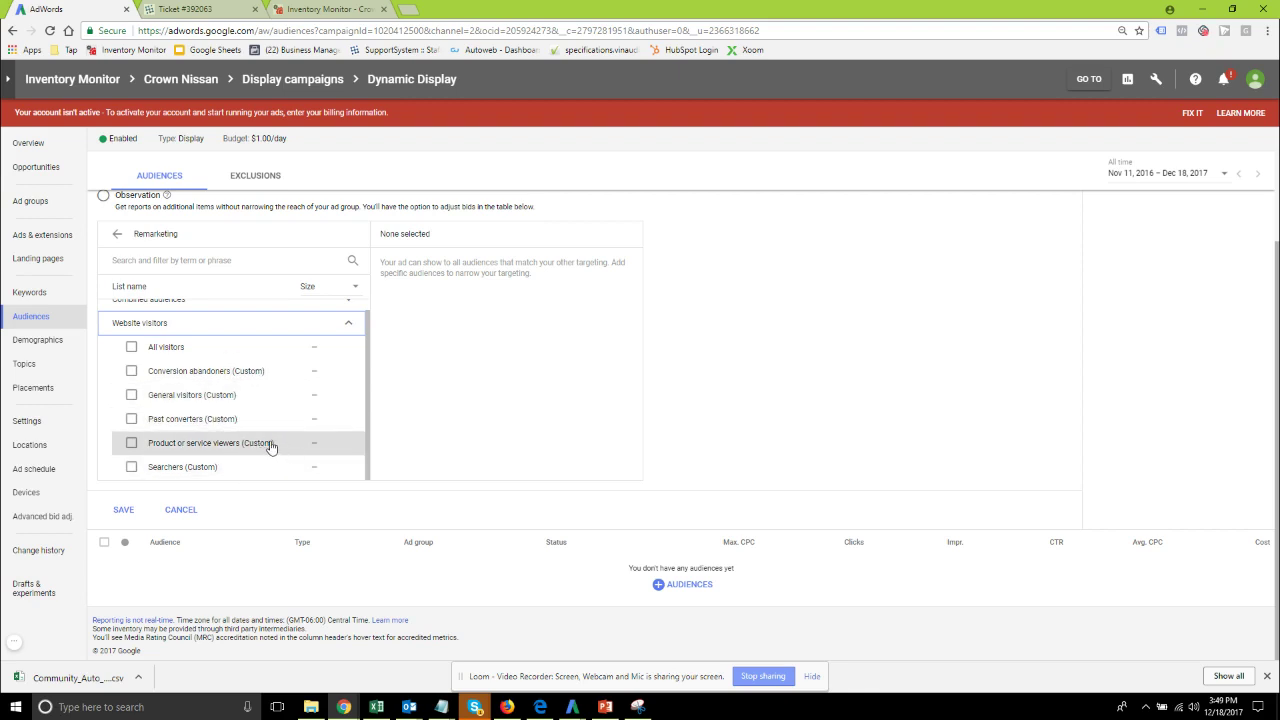
left_click(131, 443)
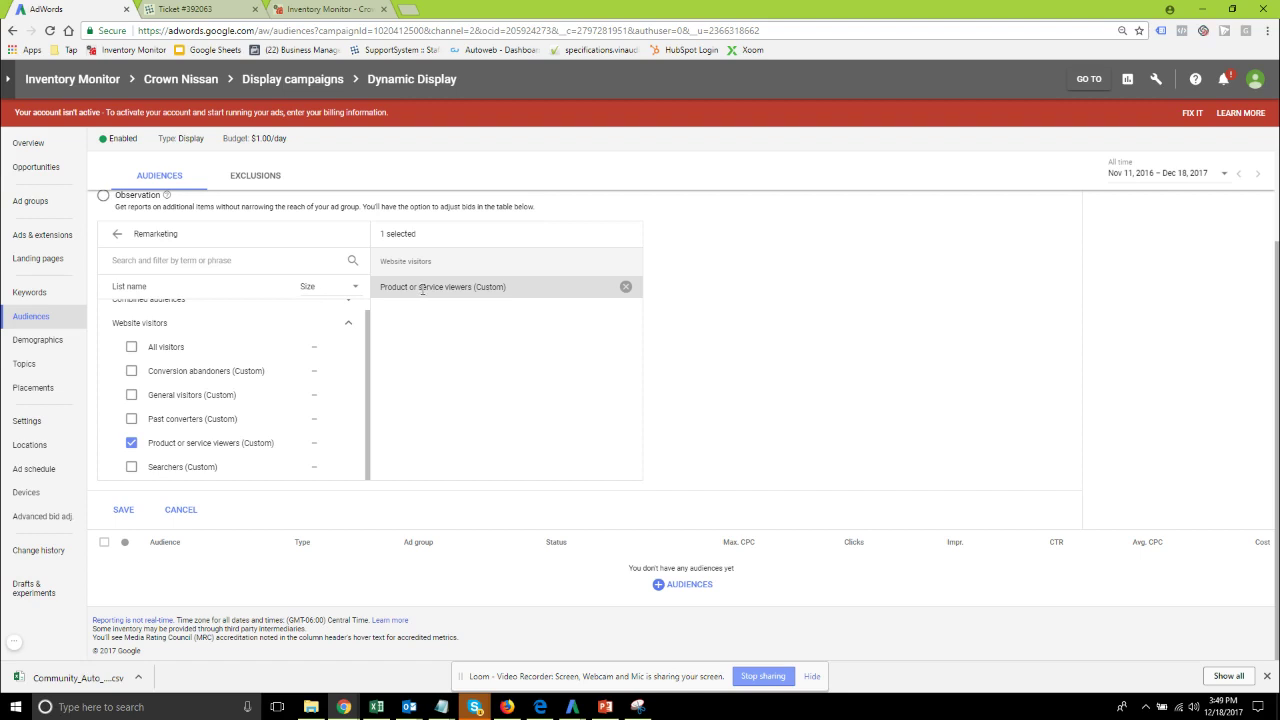
left_click(133, 448)
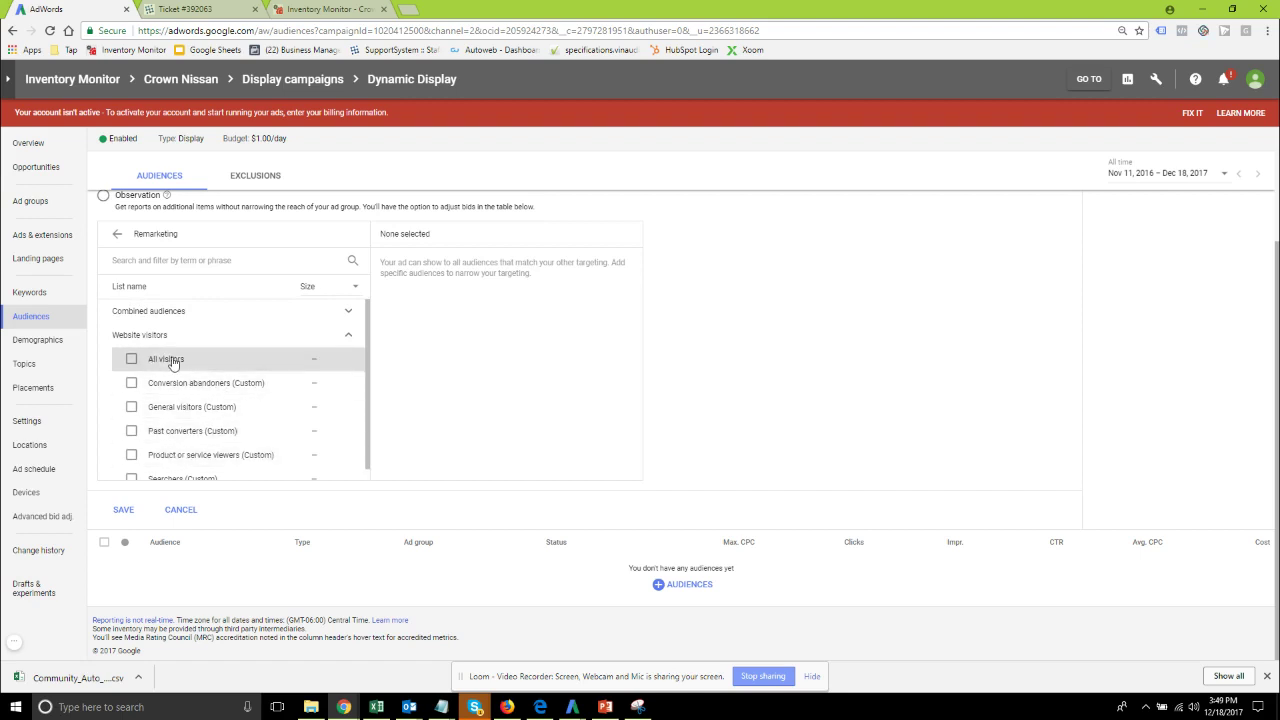
scroll(343, 345, "up", 1)
left_click(348, 335)
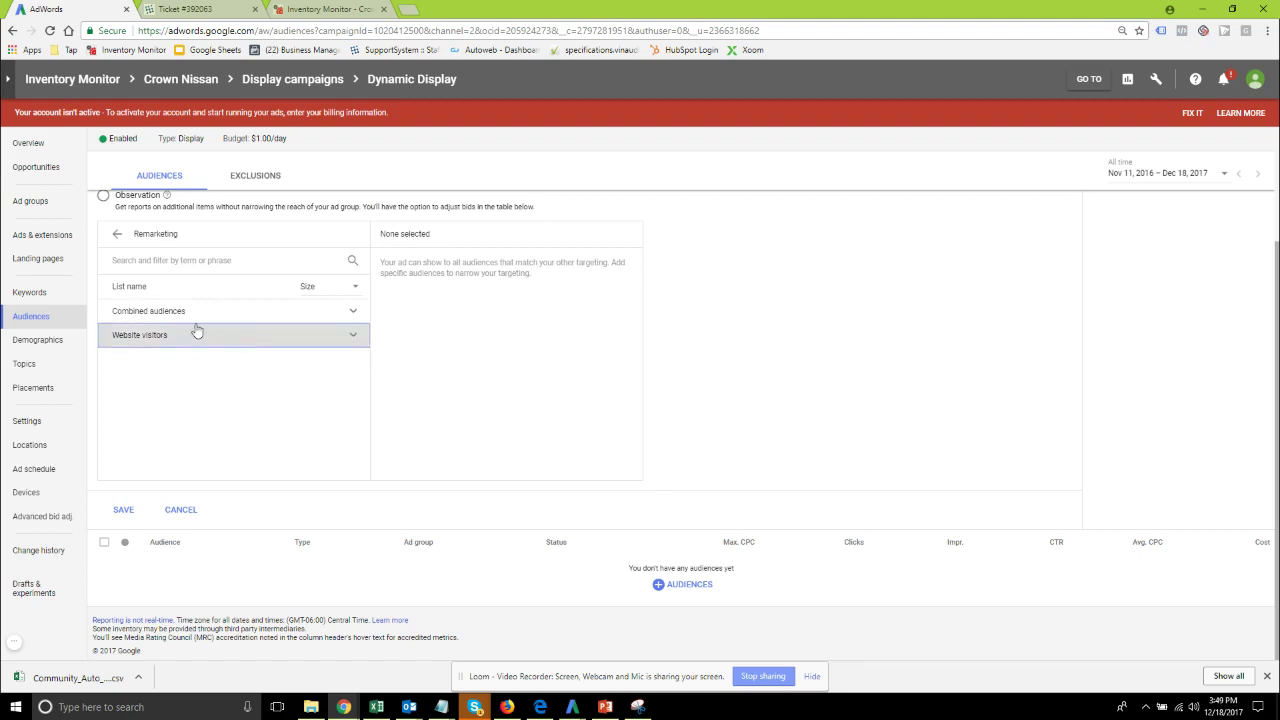
left_click(117, 233)
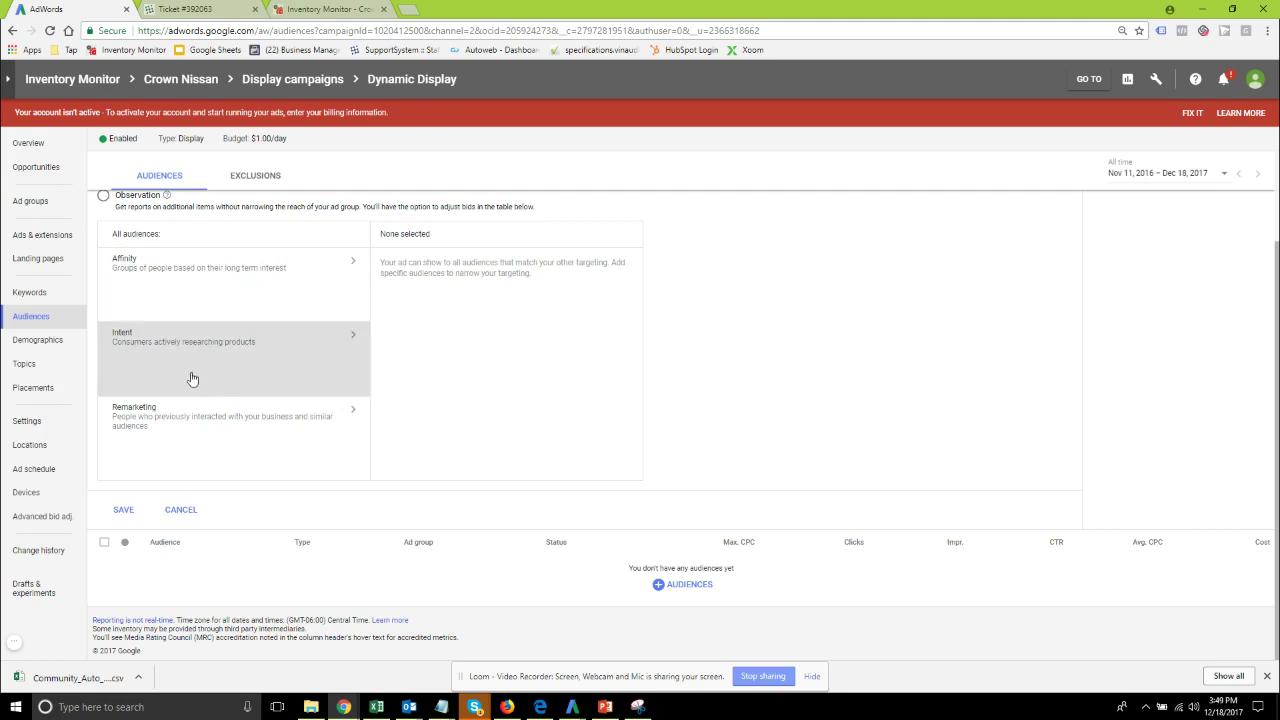
Under Intent in-market audiences, expand Autos & Vehicles, leaving it unselected.
scroll(196, 390, "up", 2)
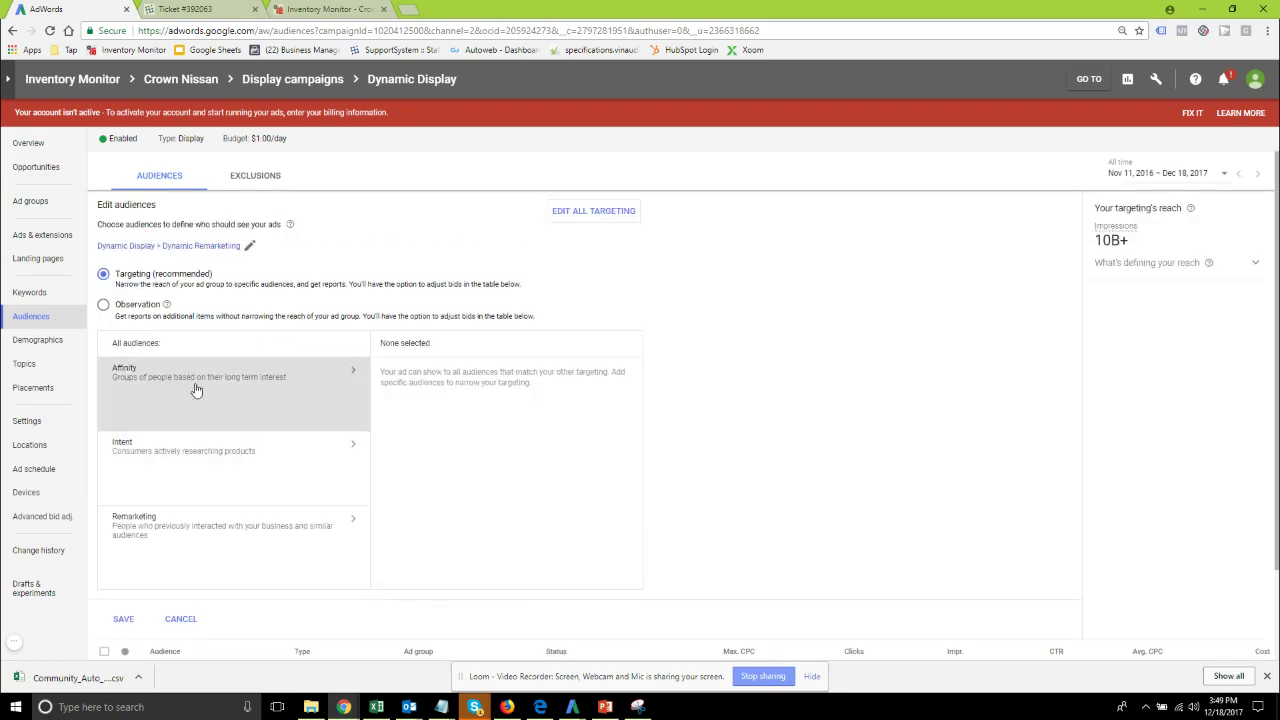
left_click(188, 479)
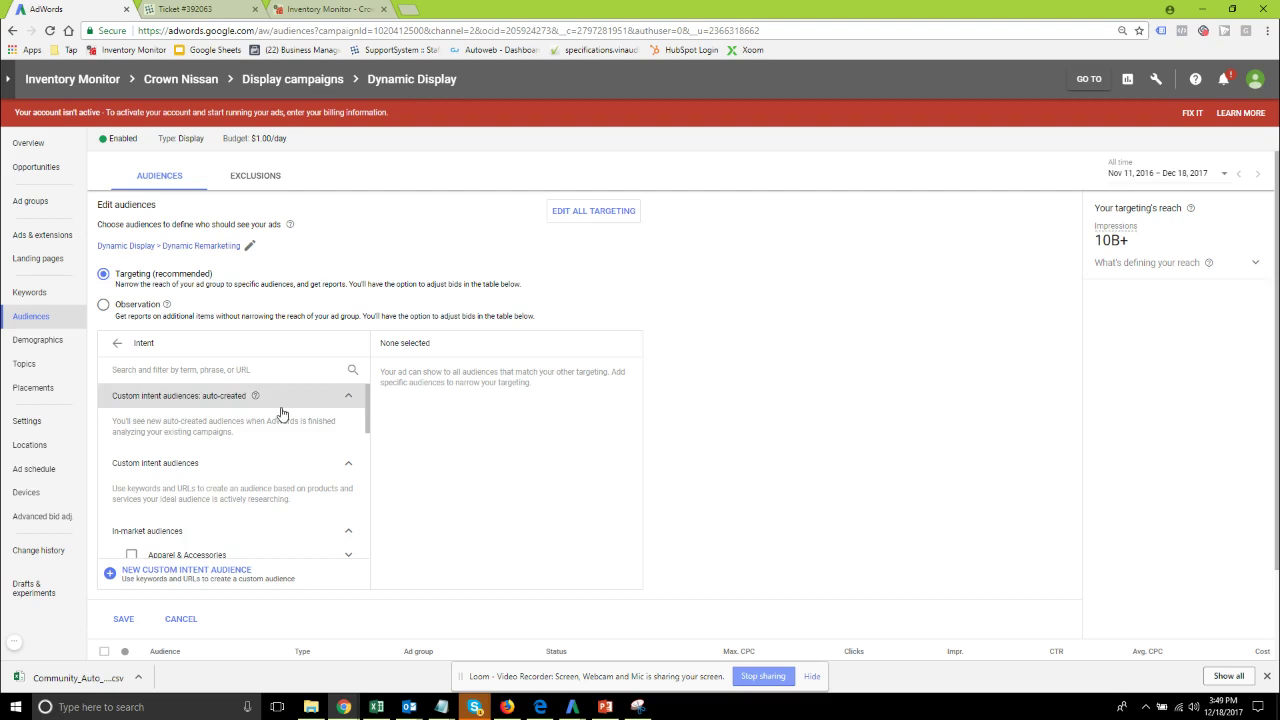
scroll(279, 416, "down", 1)
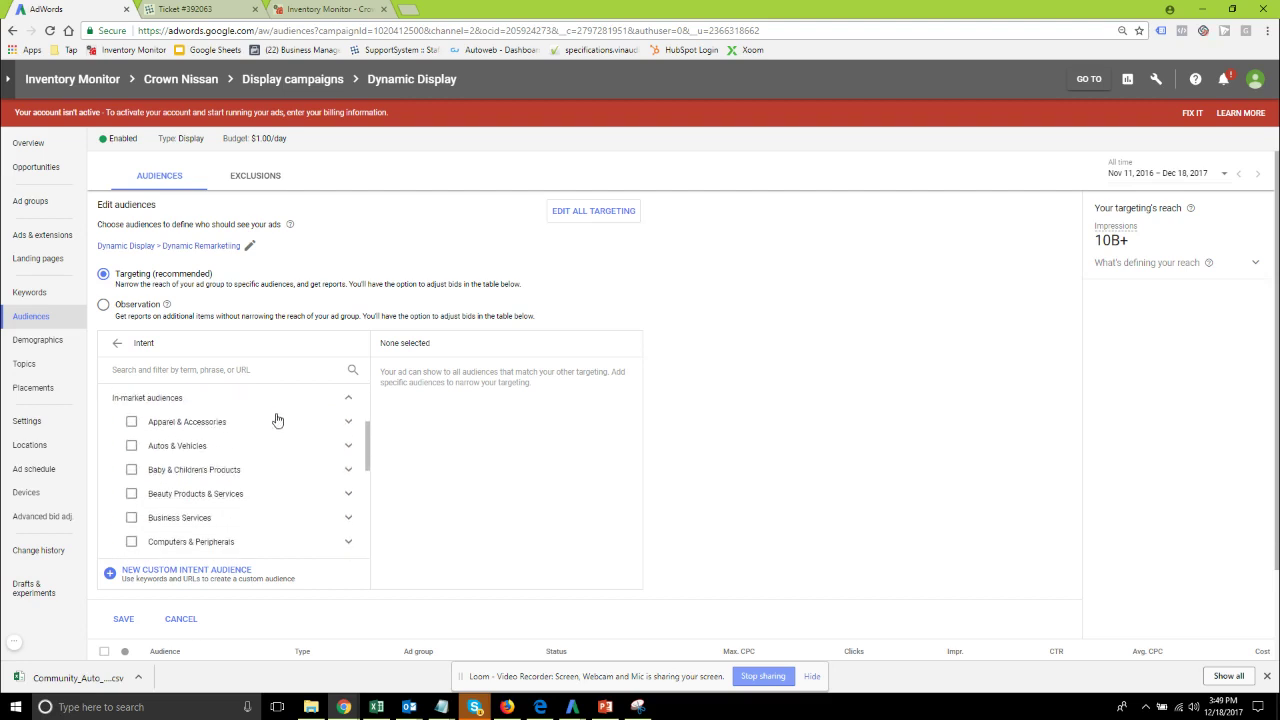
left_click(152, 452)
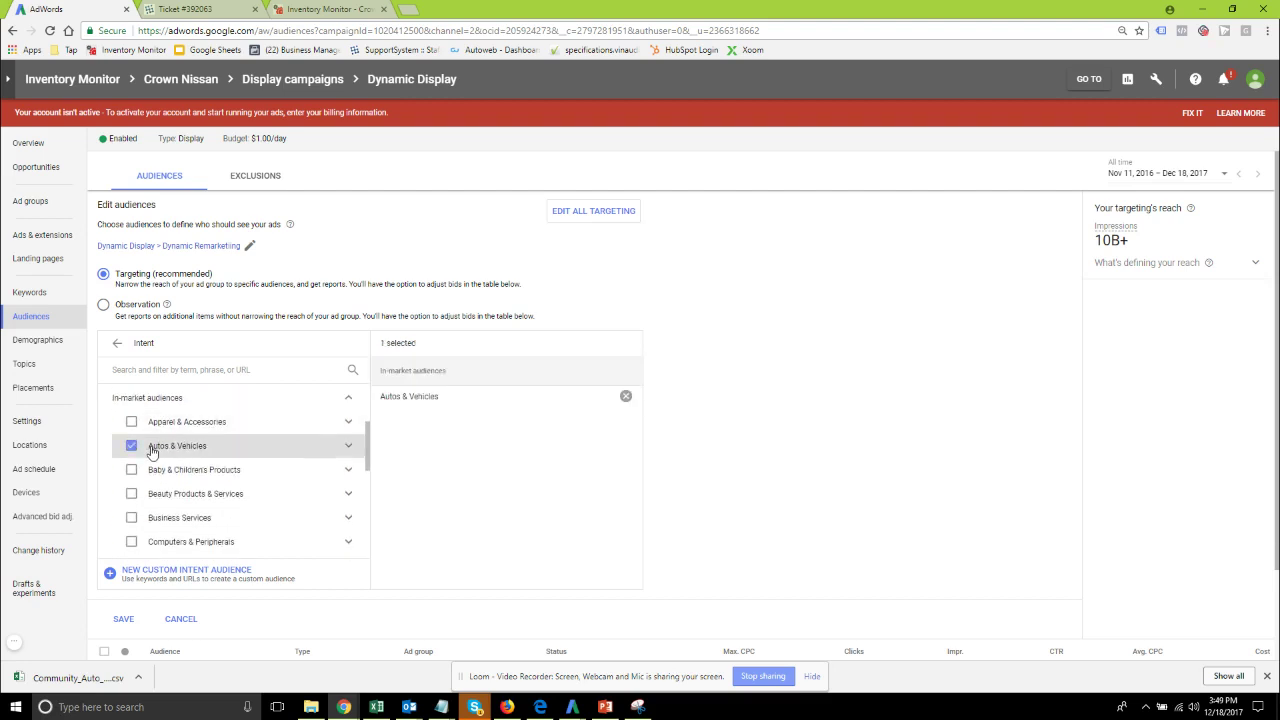
left_click(347, 447)
scroll(265, 423, "down", 2)
scroll(251, 423, "up", 1)
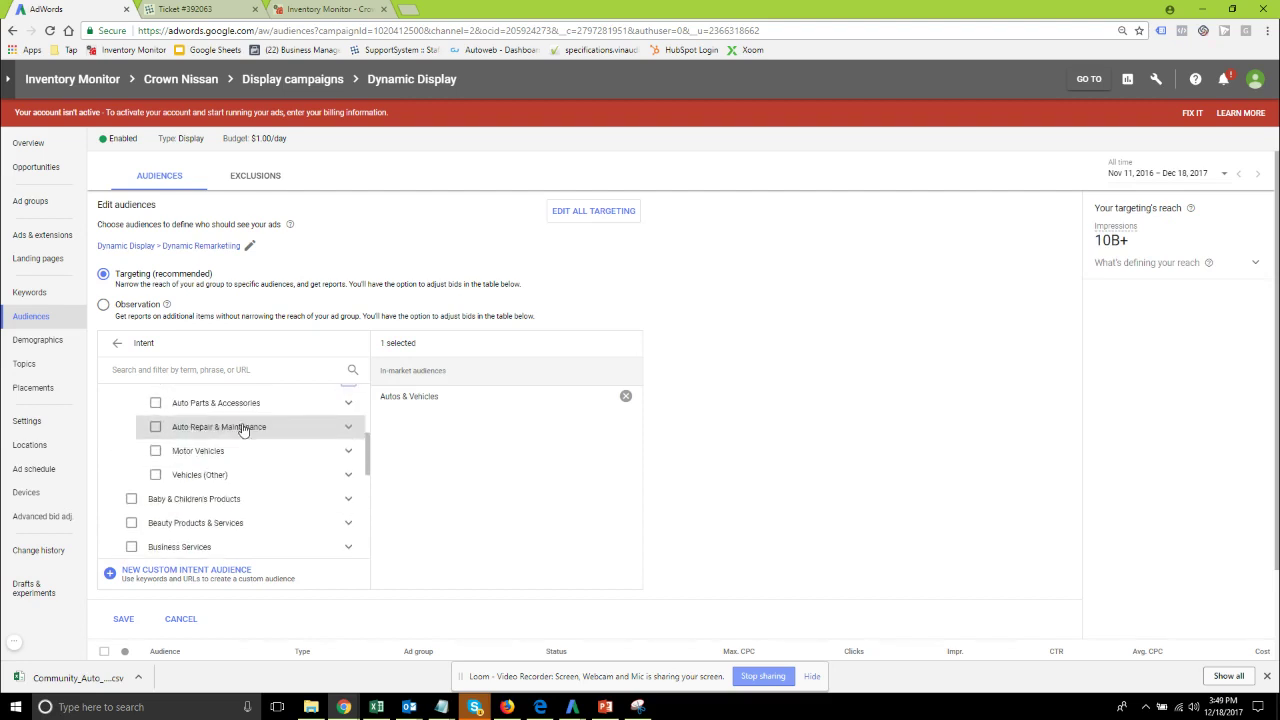
scroll(190, 420, "up", 1)
left_click(166, 446)
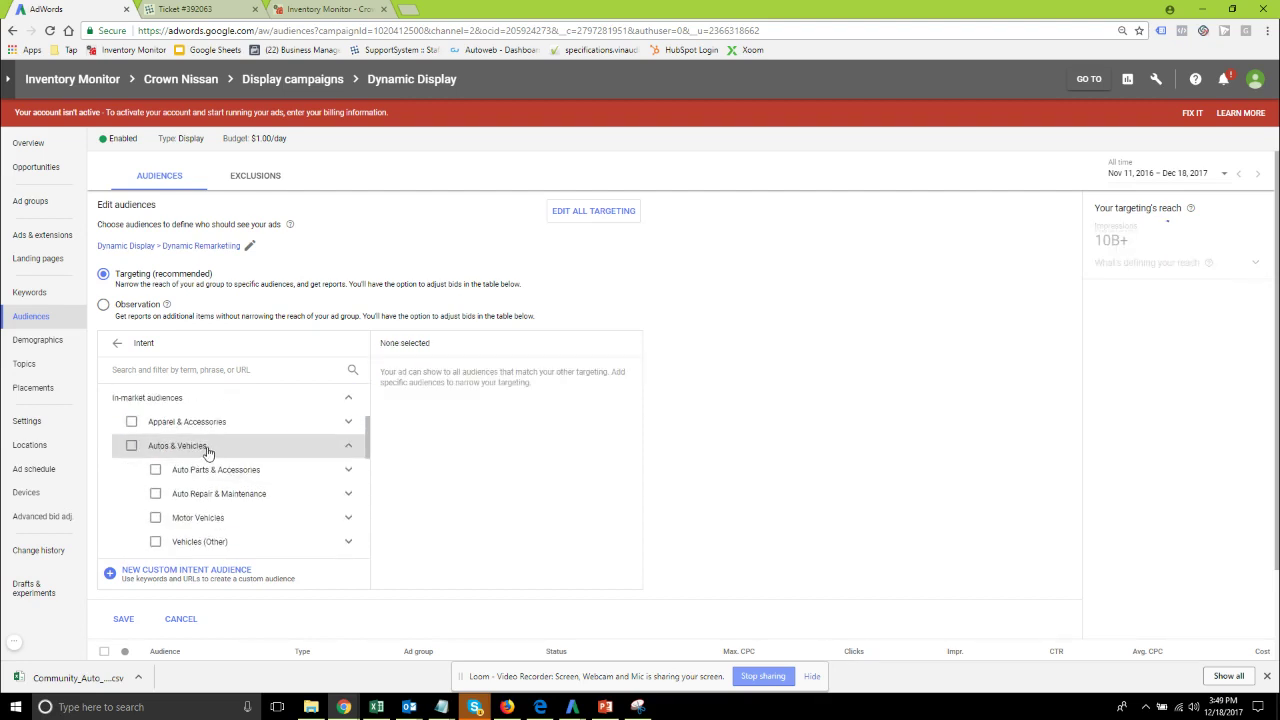
Inspect the Vehicles (Other) subcategories without selecting it, then expand Motor Vehicles.
scroll(200, 455, "down", 1)
left_click(233, 479)
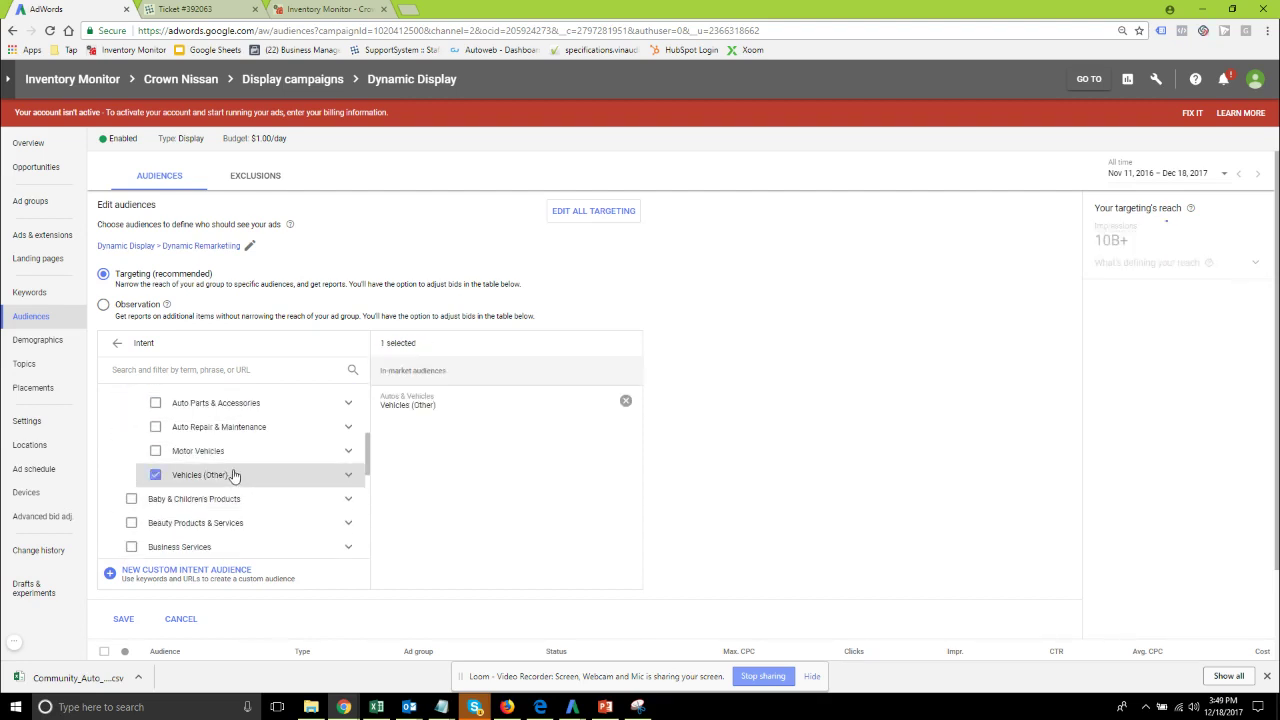
left_click(286, 450)
scroll(280, 448, "down", 1)
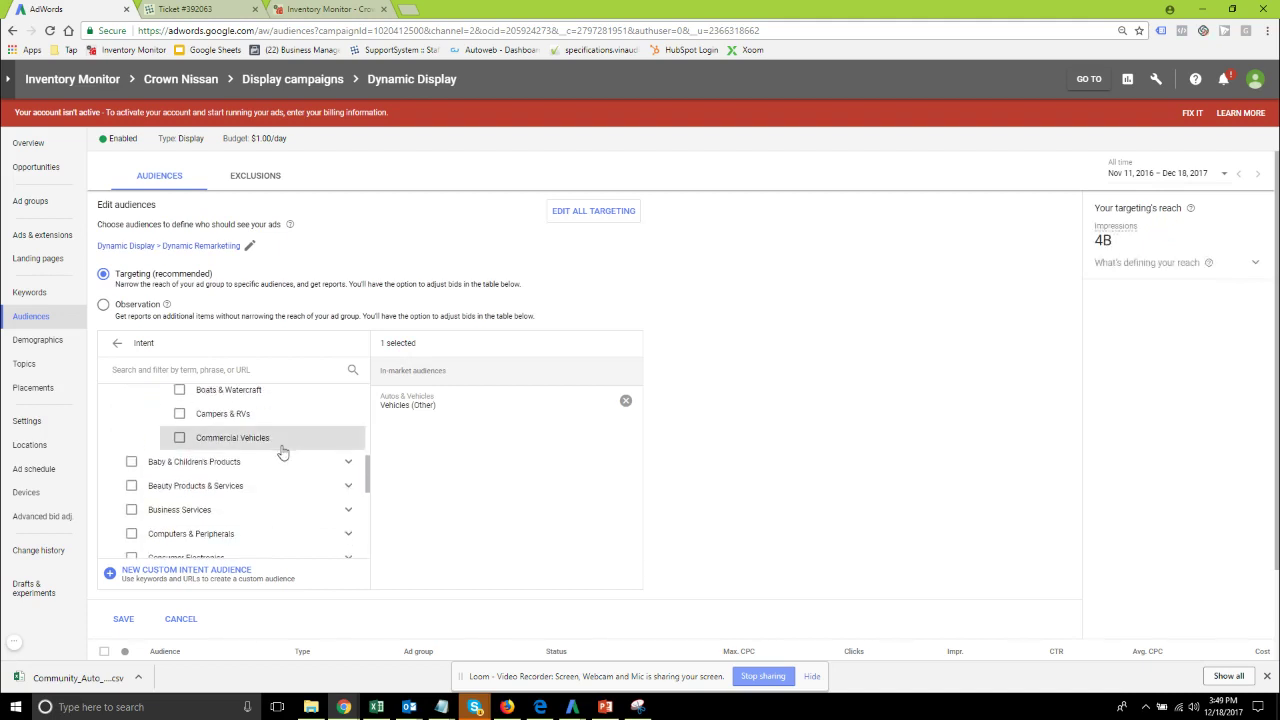
scroll(274, 442, "up", 1)
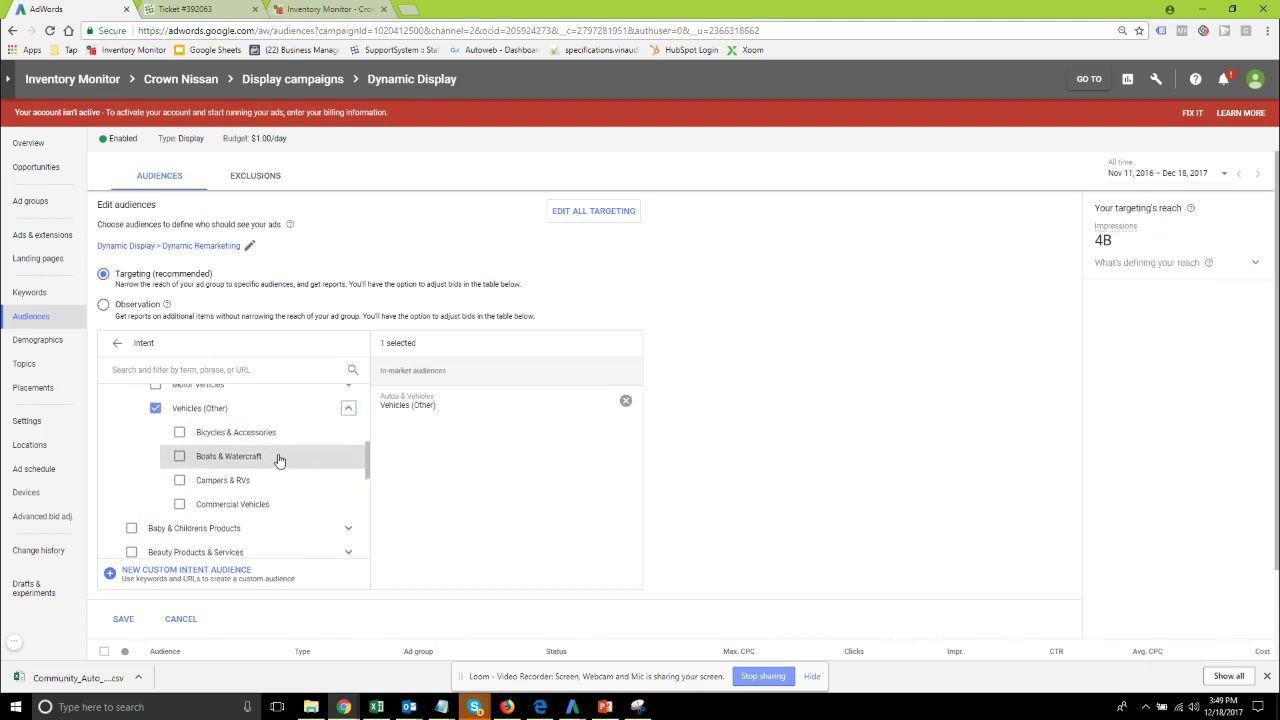
left_click(348, 408)
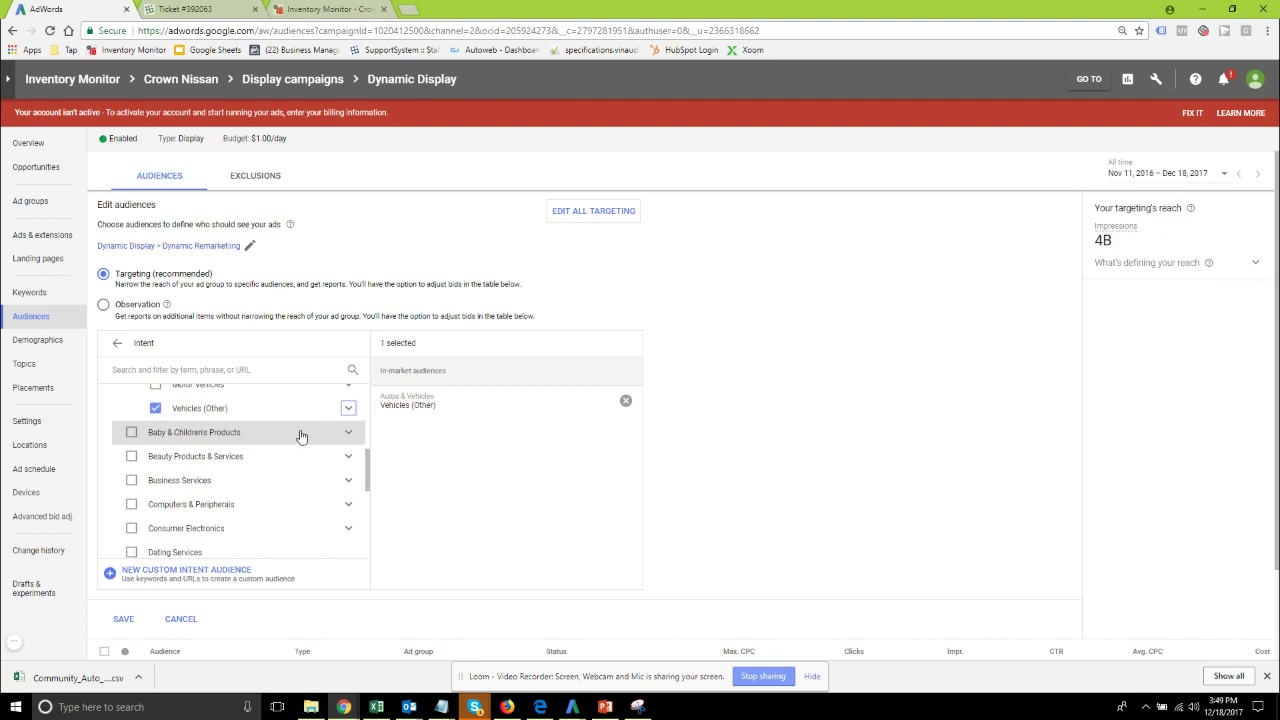
left_click(155, 408)
scroll(160, 430, "up", 2)
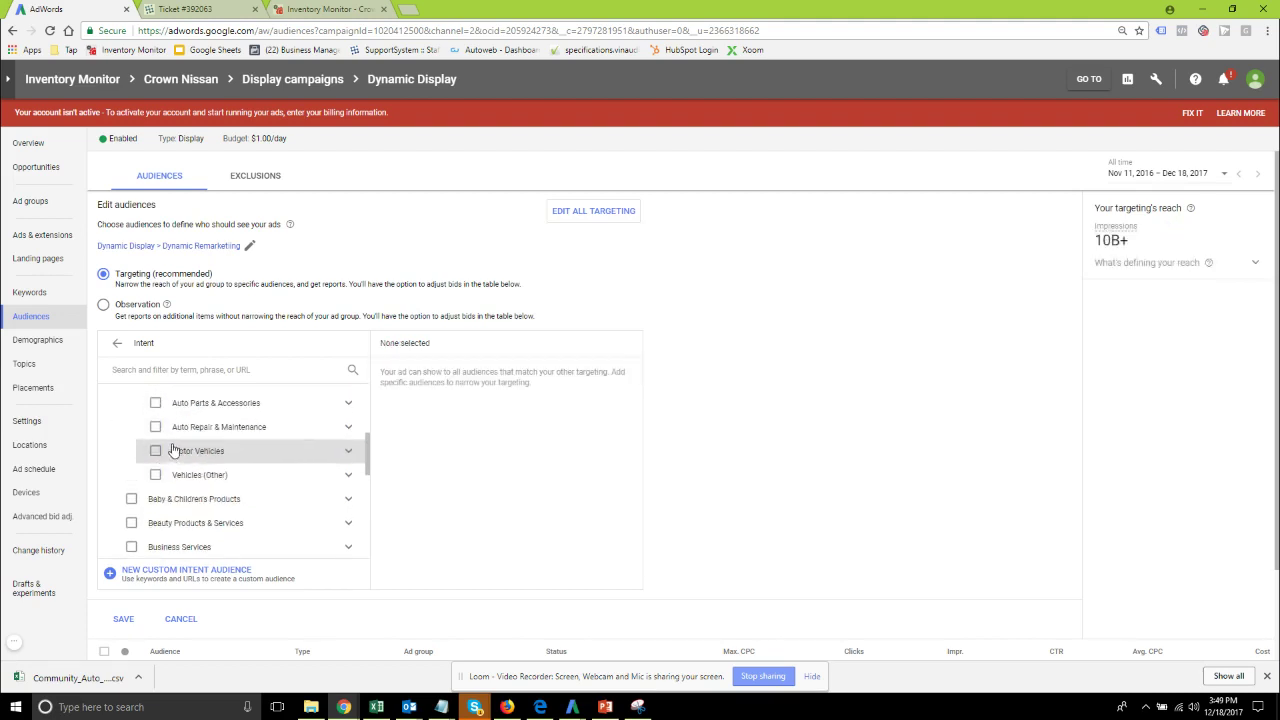
left_click(350, 453)
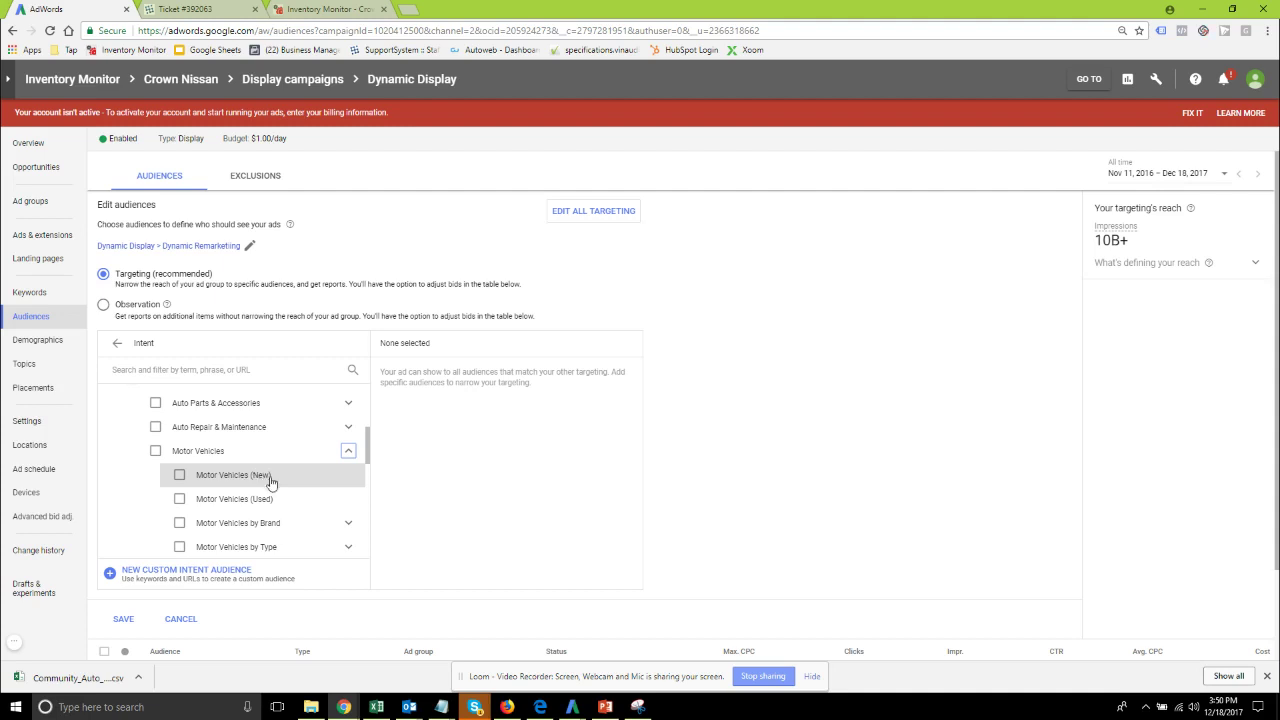
Review the car brands under Motor Vehicles by Brand, leaving it unselected.
scroll(268, 502, "down", 1)
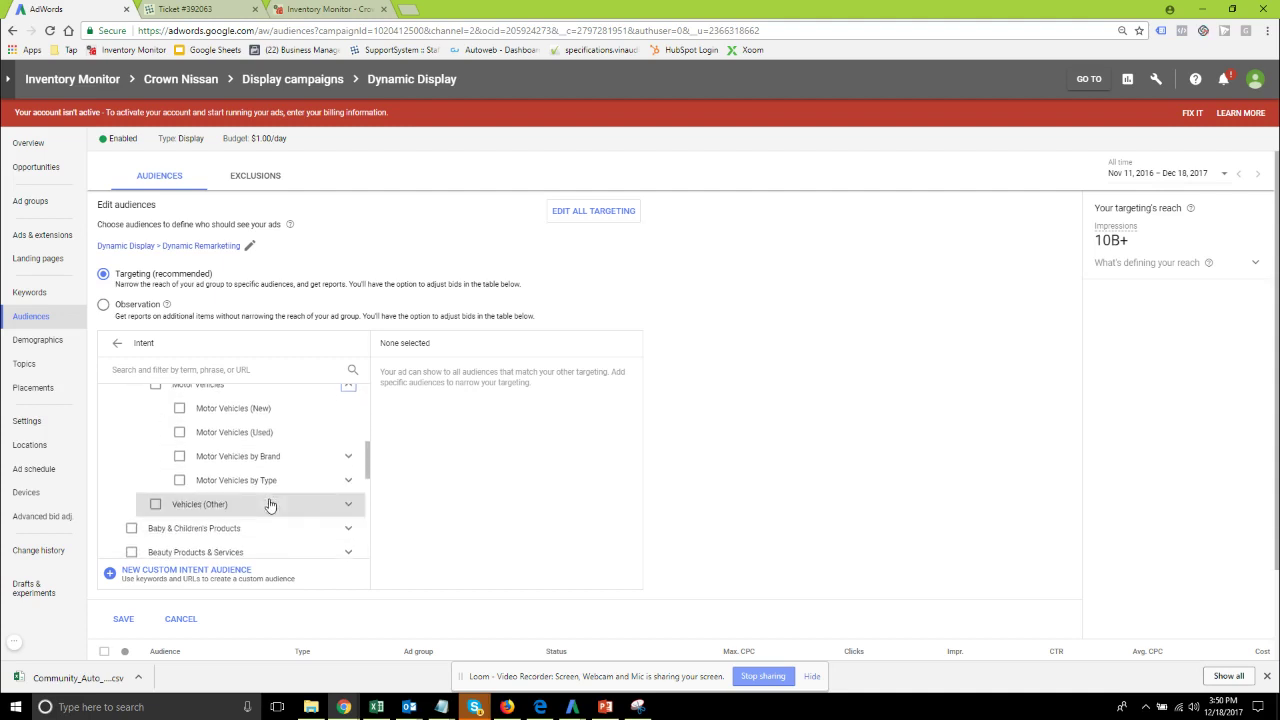
left_click(307, 459)
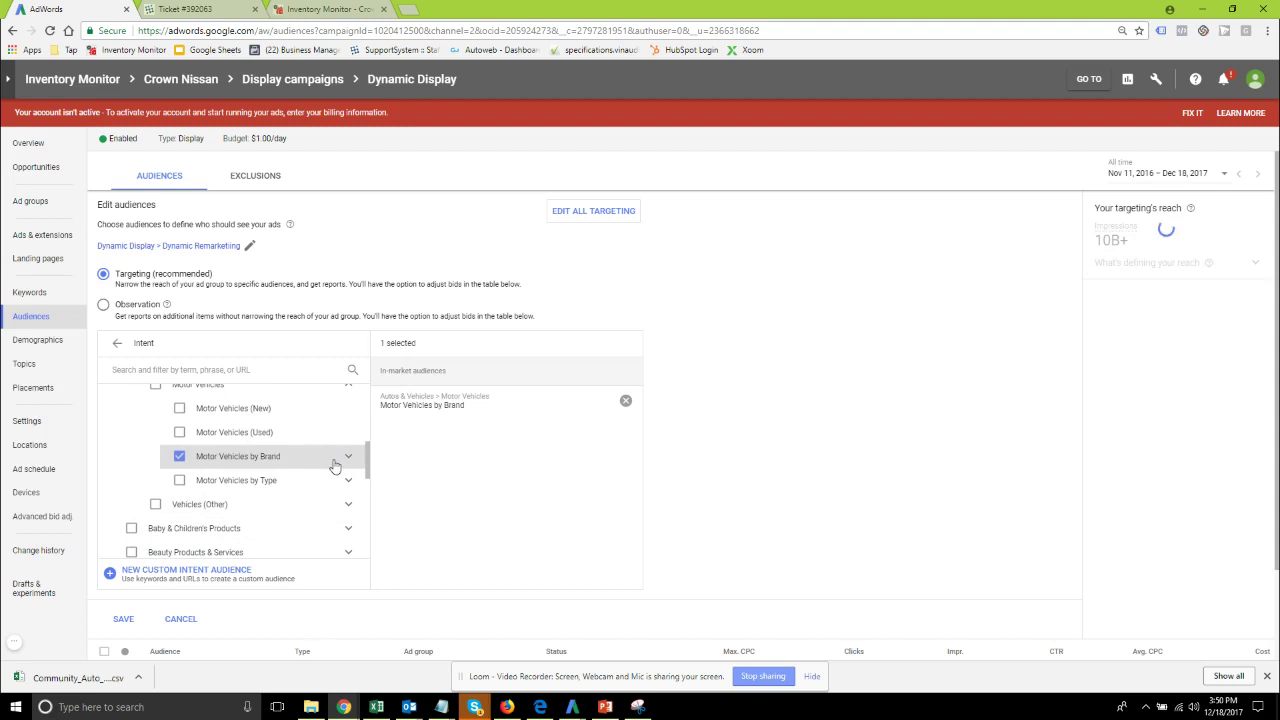
left_click(348, 456)
left_click(180, 457)
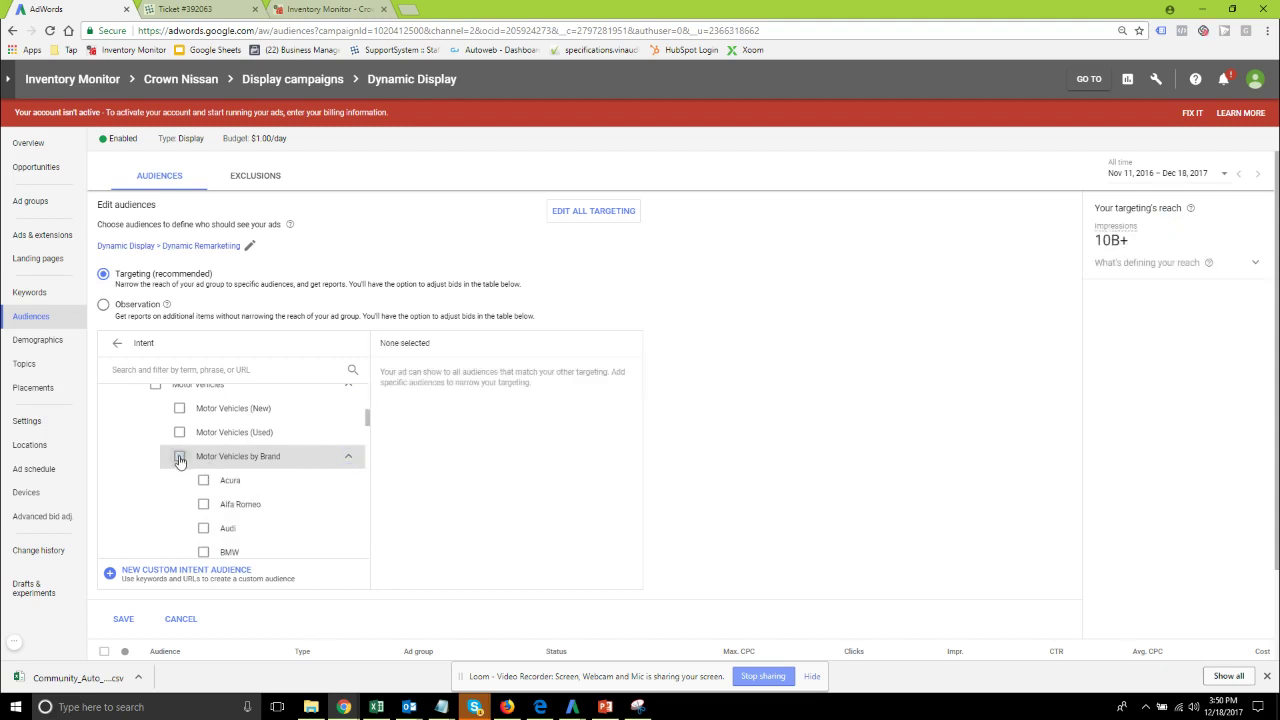
scroll(286, 506, "down", 1)
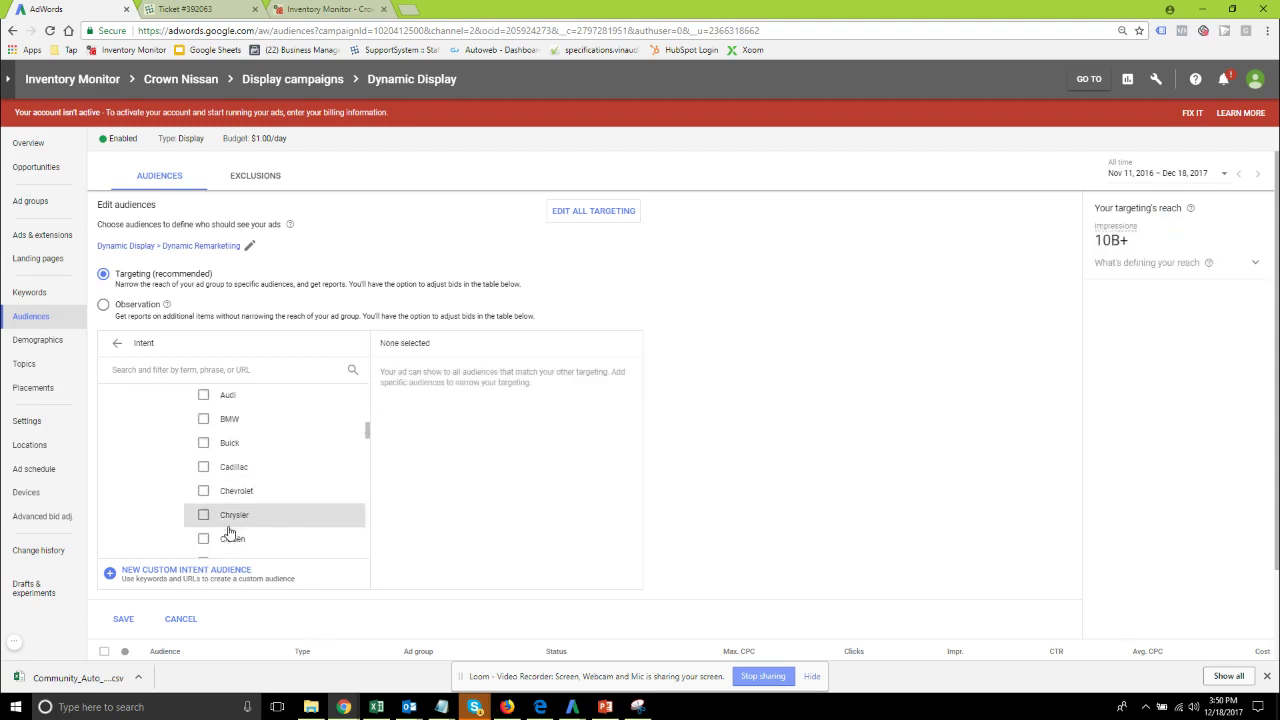
scroll(265, 491, "up", 2)
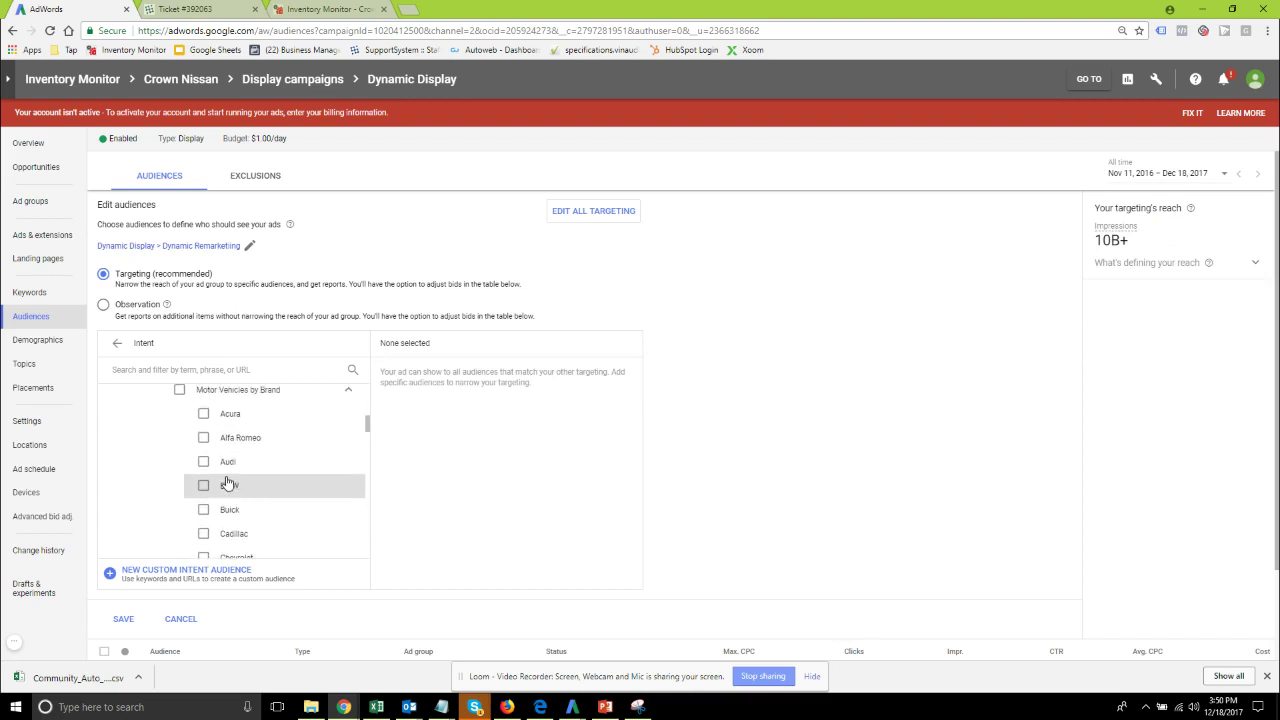
left_click(348, 457)
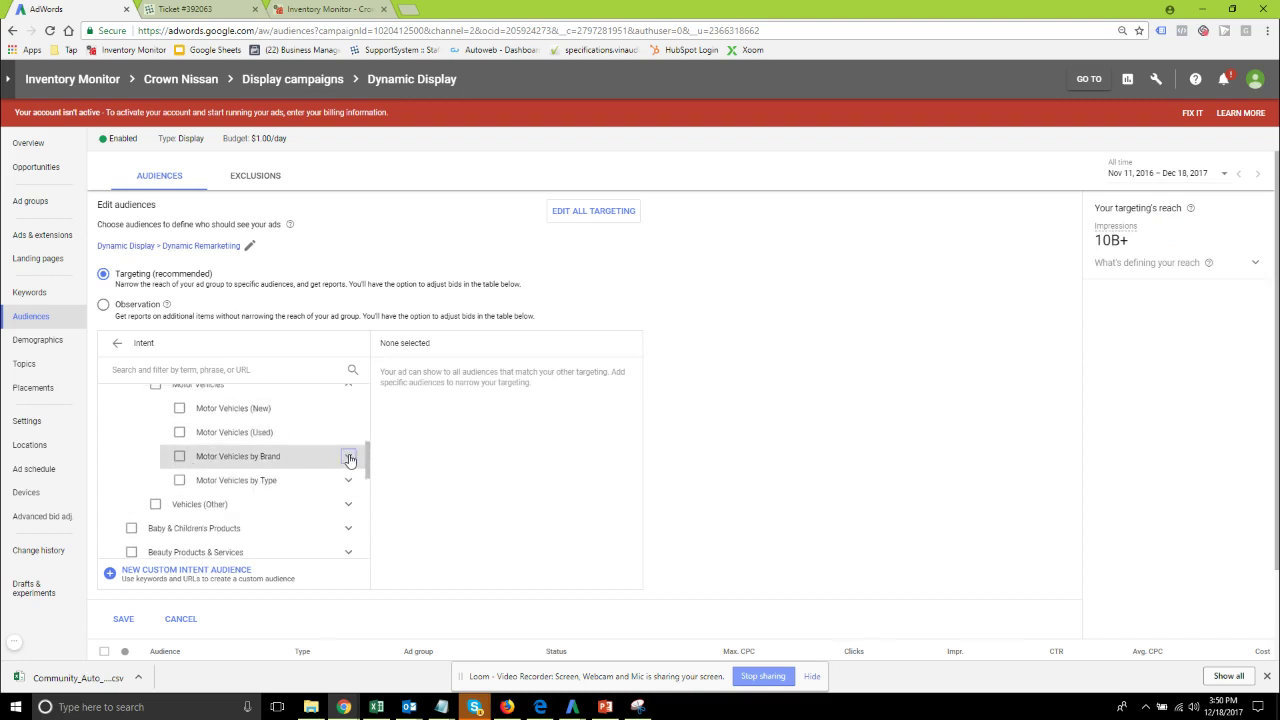
Browse the Motor Vehicles by Type subtypes, leaving Pickup Trucks unselected, and return to PowerPoint.
left_click(348, 482)
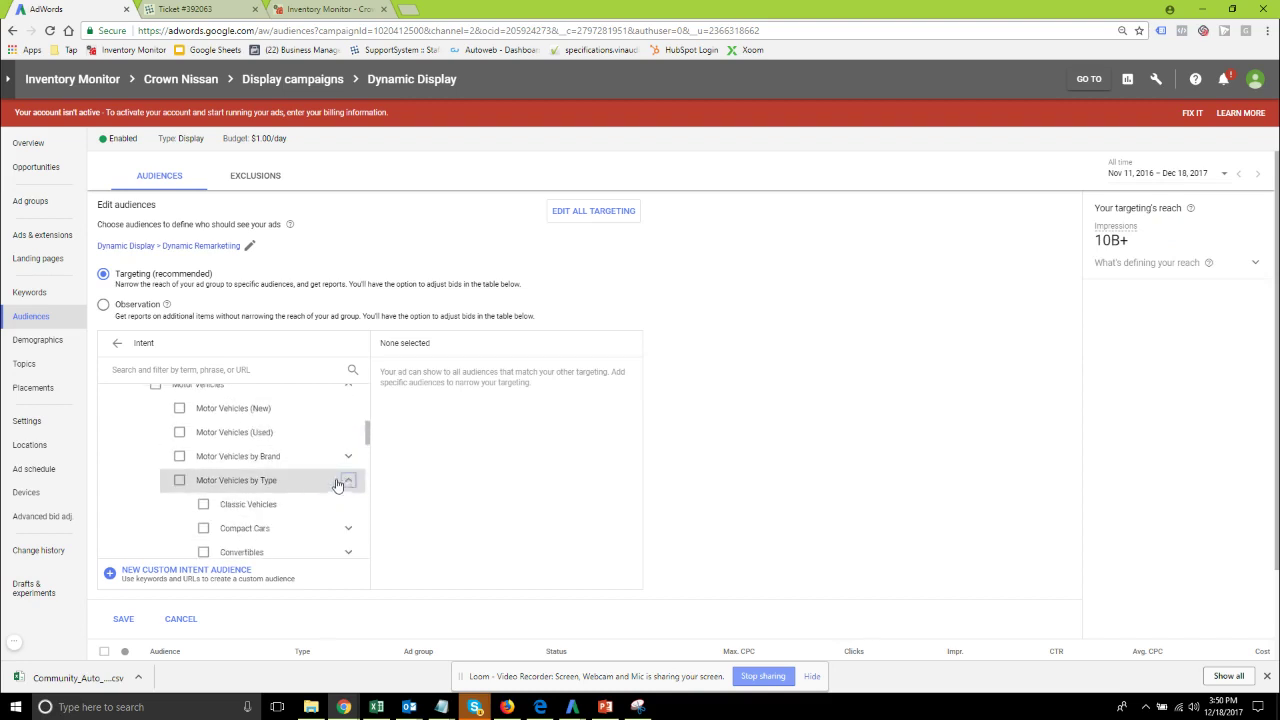
scroll(294, 482, "down", 1)
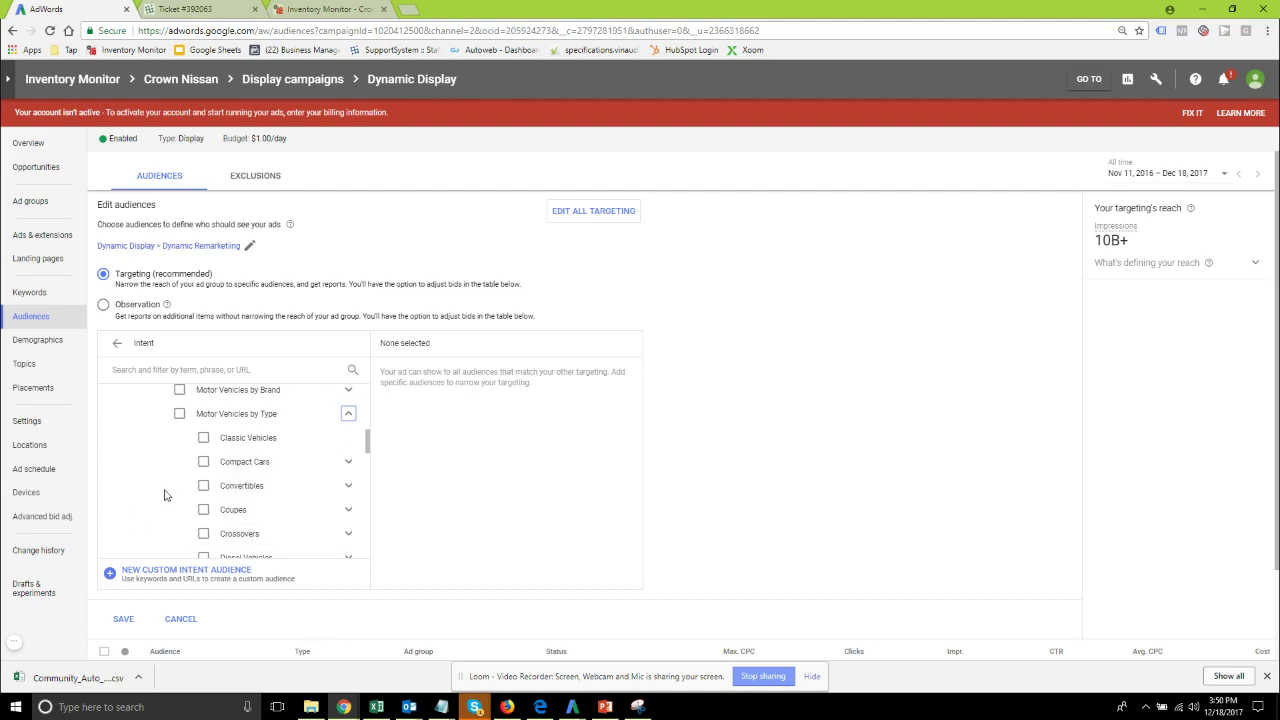
scroll(170, 515, "down", 3)
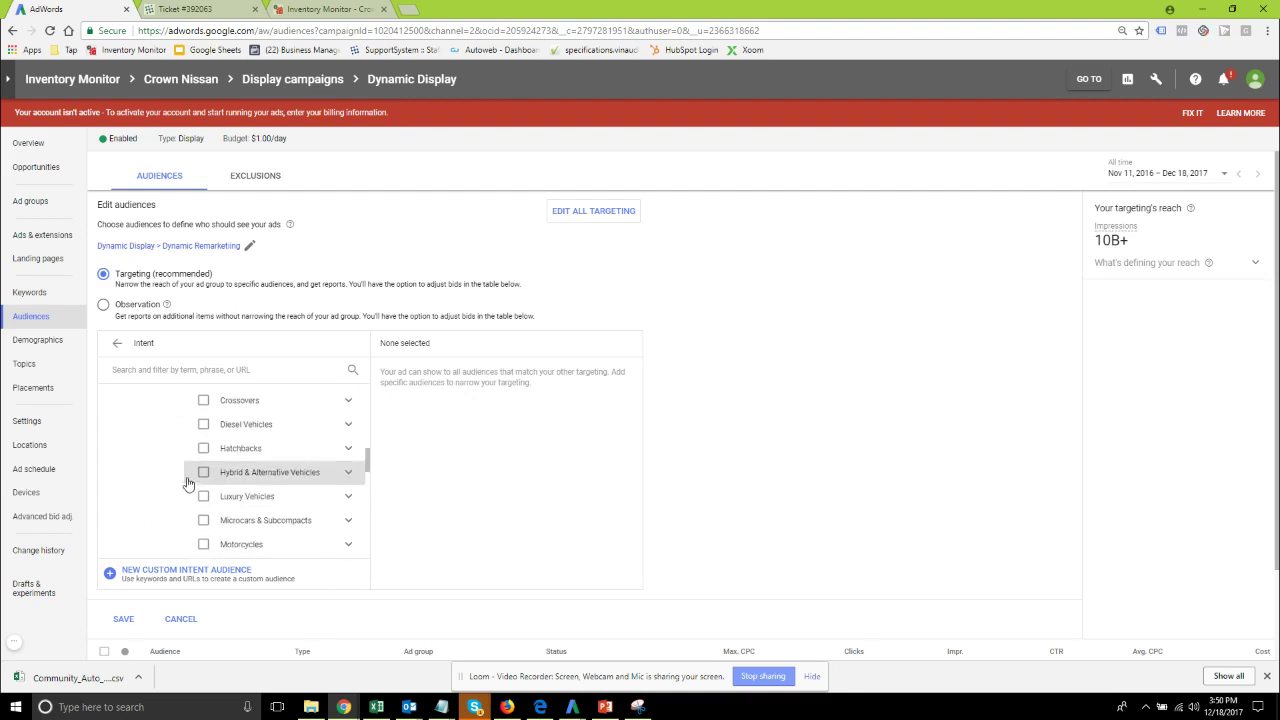
scroll(162, 482, "down", 1)
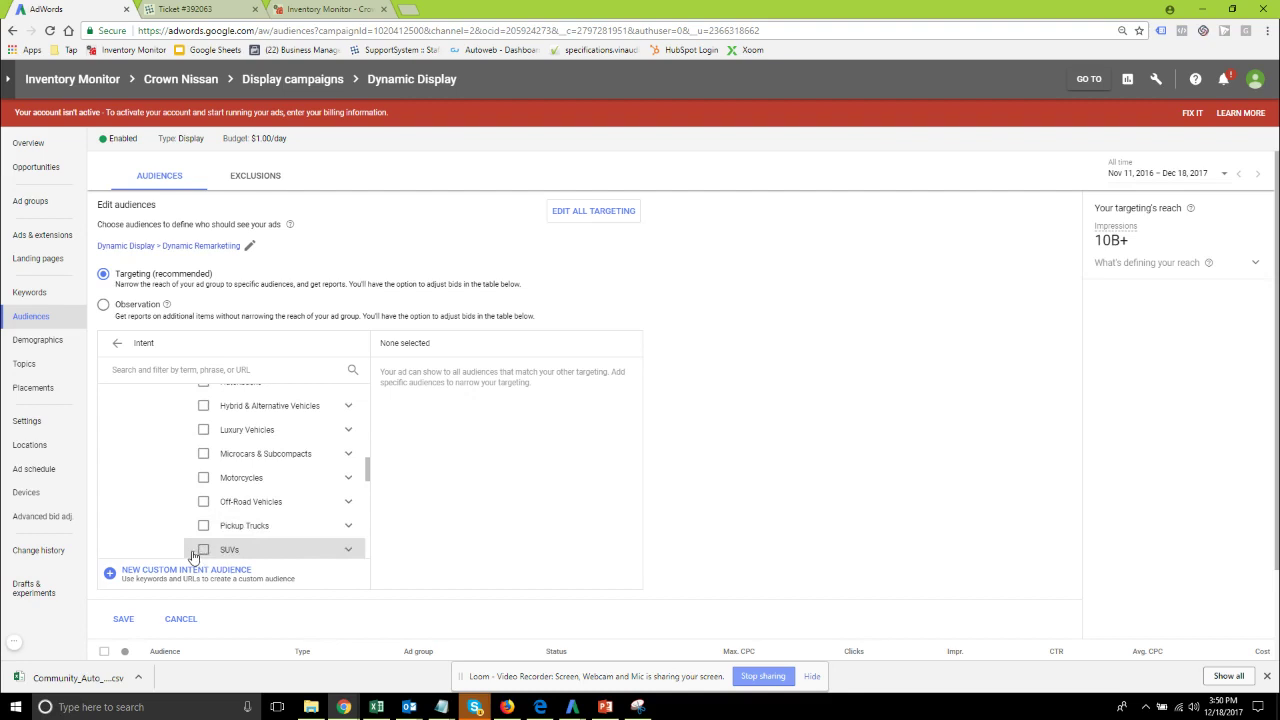
scroll(176, 525, "down", 1)
scroll(183, 540, "down", 2)
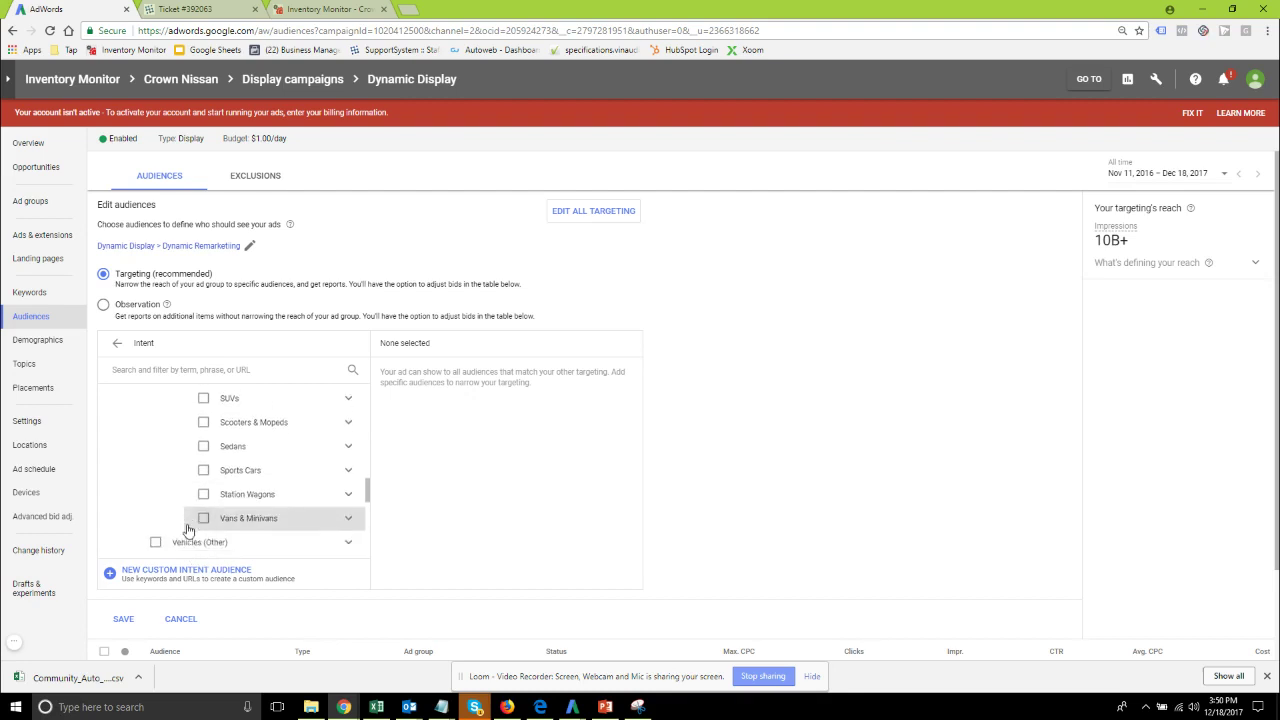
scroll(200, 505, "up", 2)
scroll(200, 505, "down", 2)
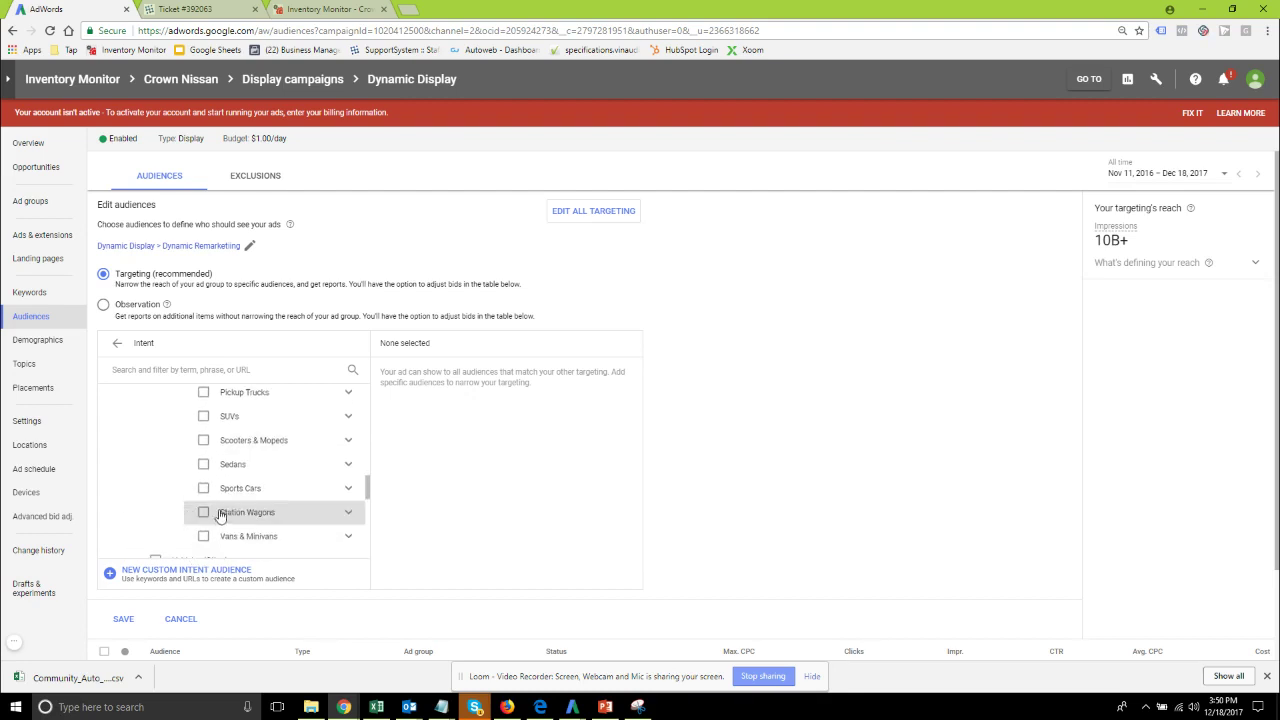
scroll(185, 510, "up", 2)
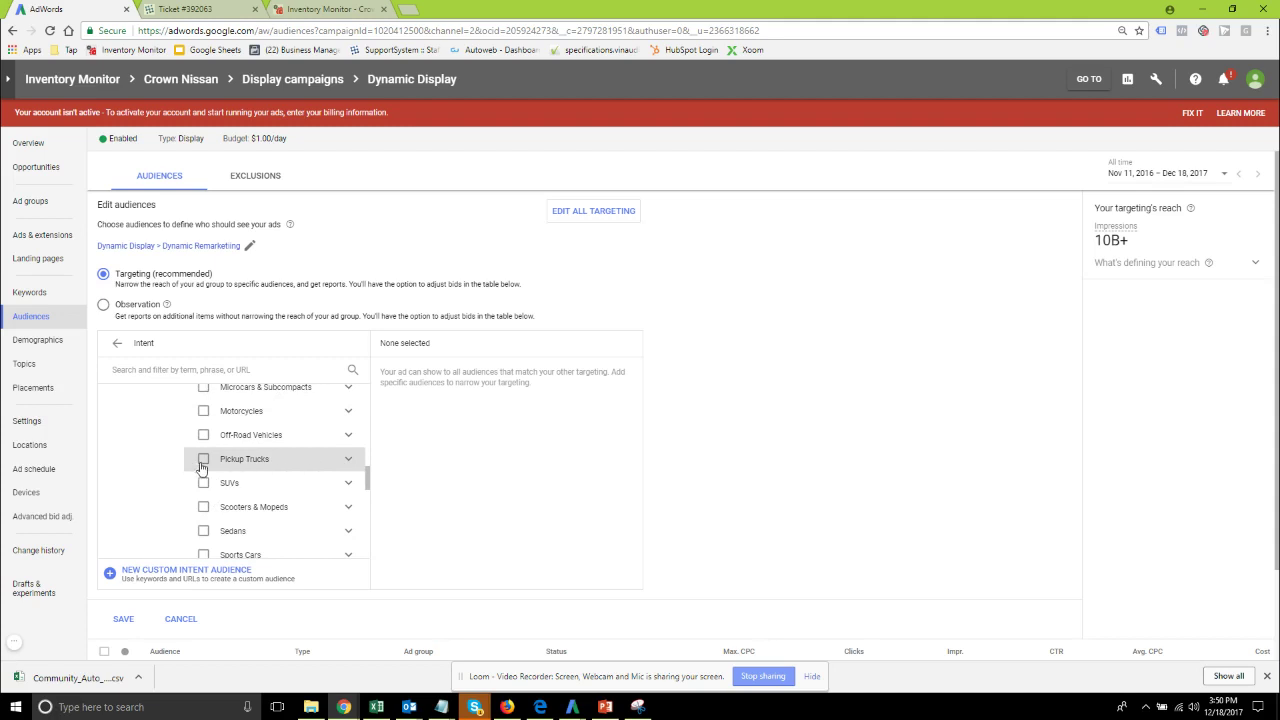
left_click(204, 462)
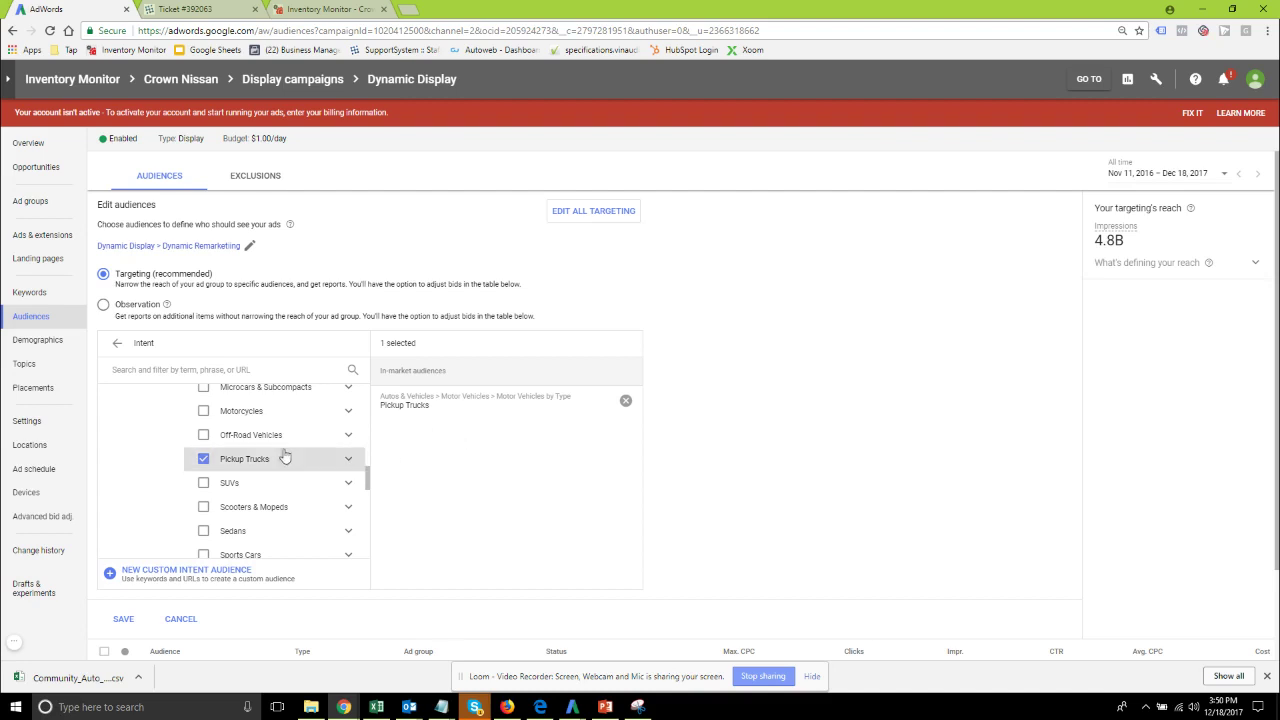
left_click(203, 459)
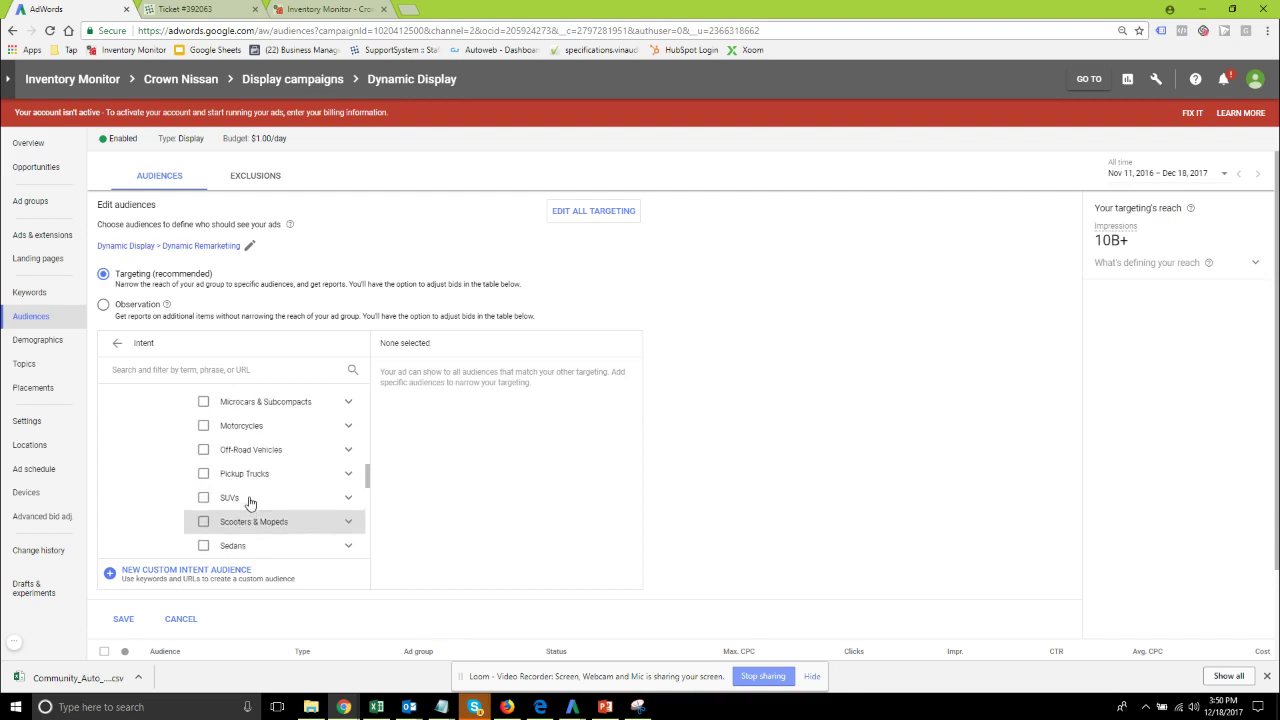
scroll(310, 500, "up", 10)
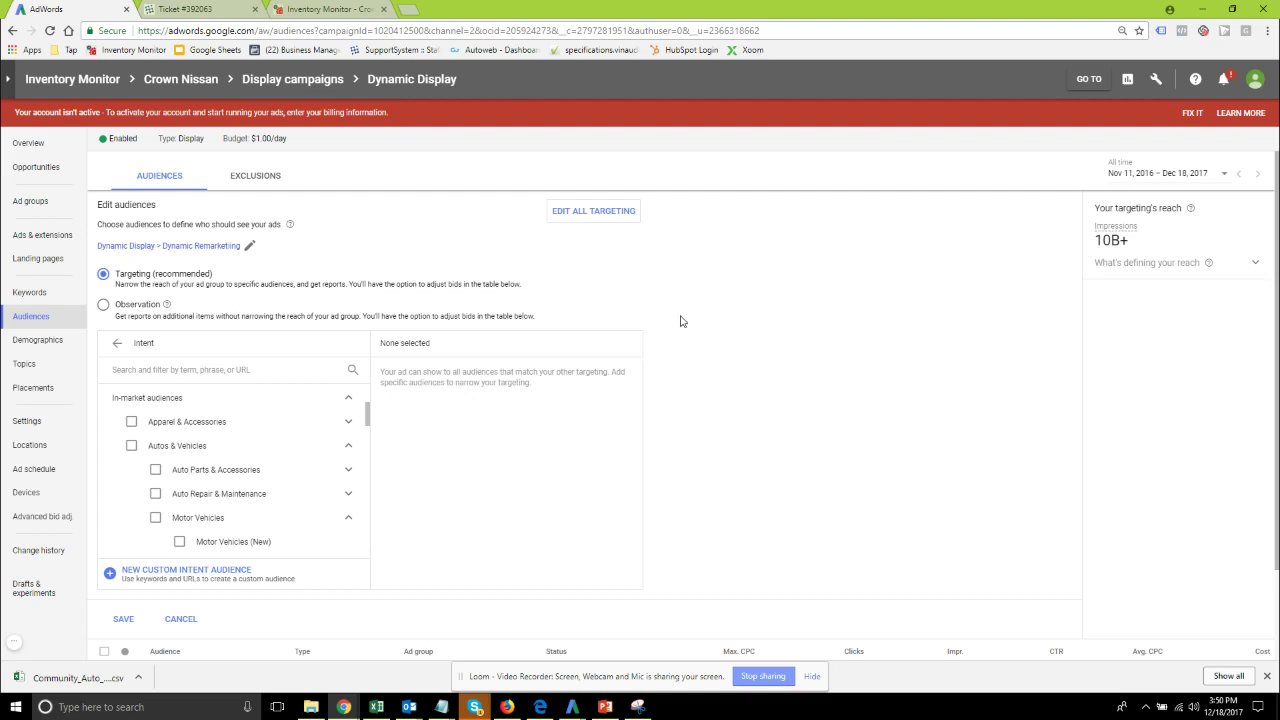
scroll(684, 319, "down", 1)
key("alt+Tab")
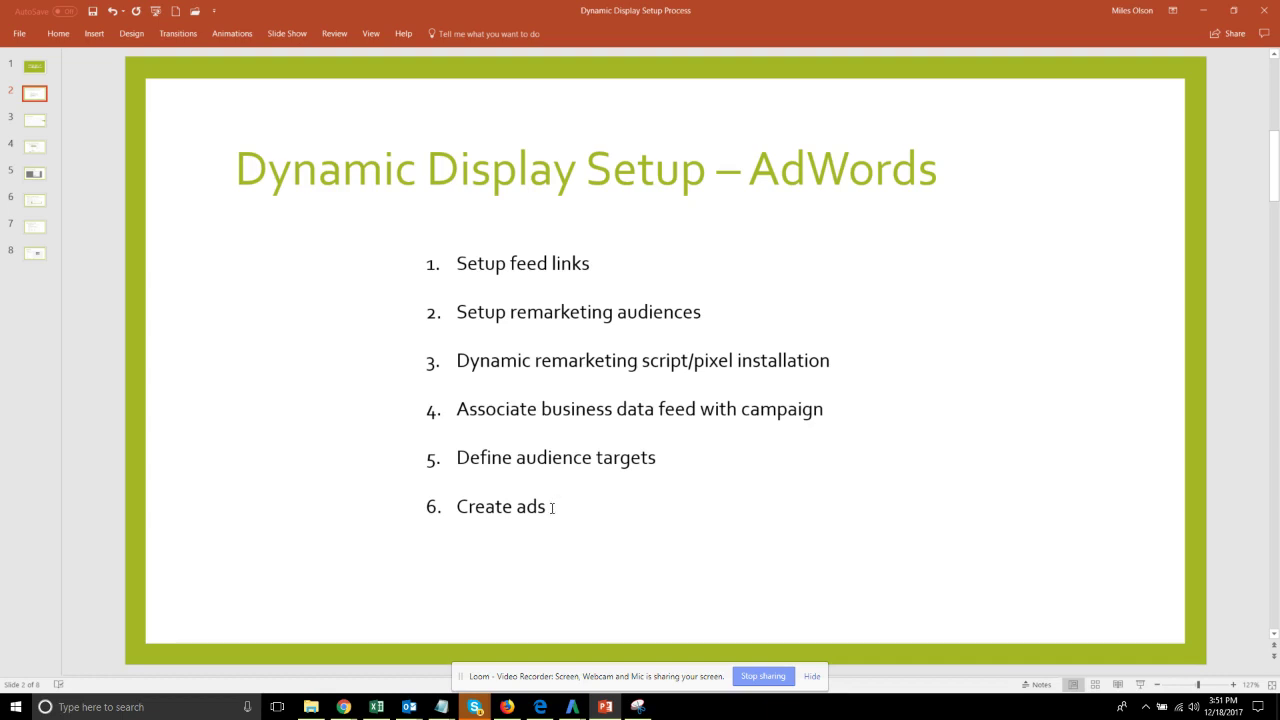
scroll(548, 510, "up", 1)
scroll(360, 539, "down", 1)
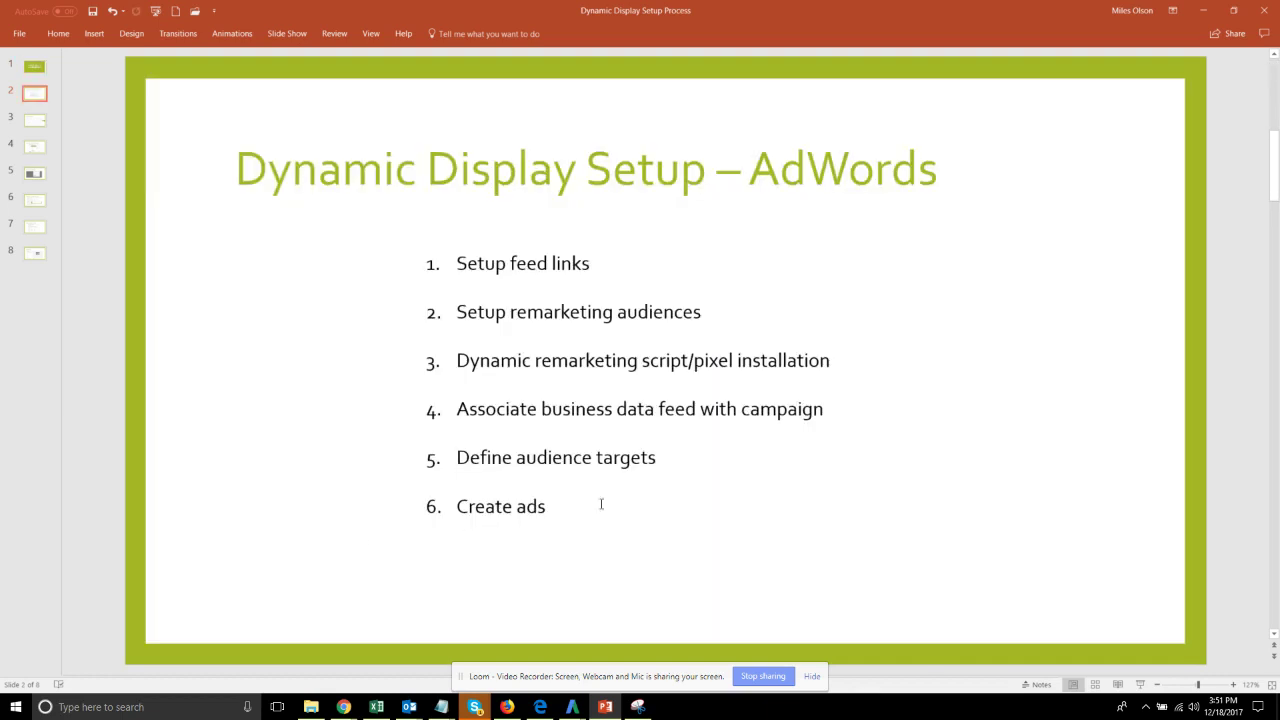